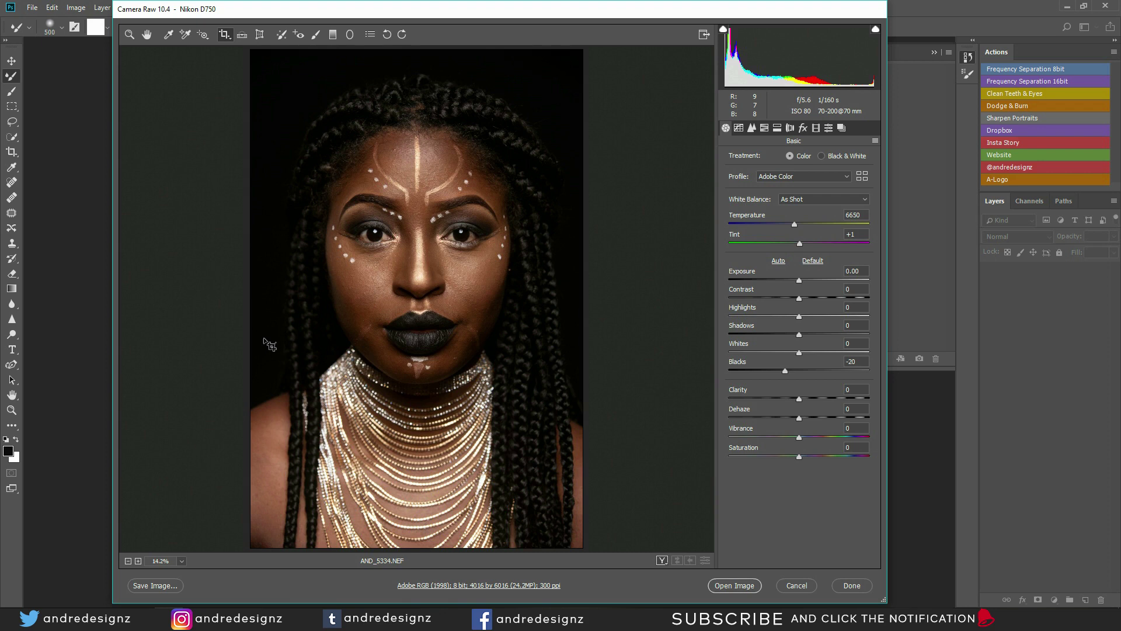
# - Crop the portrait to a 4 to 5 ratio at full width, trimming mostly the lower part of the necklace
pyautogui.click(227, 38)
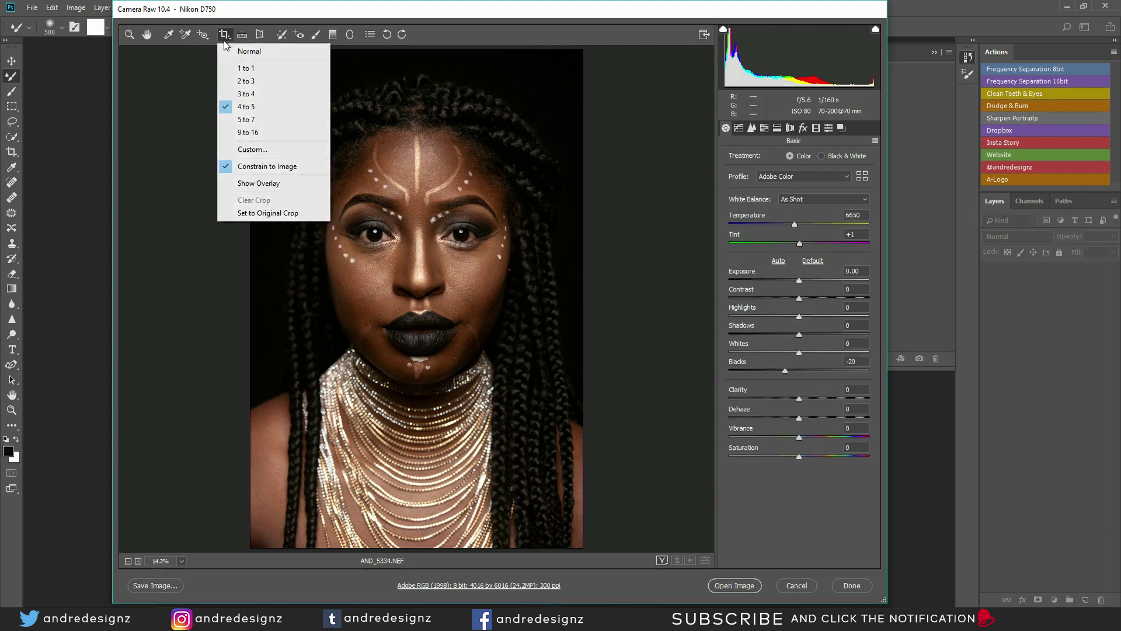
pyautogui.click(258, 107)
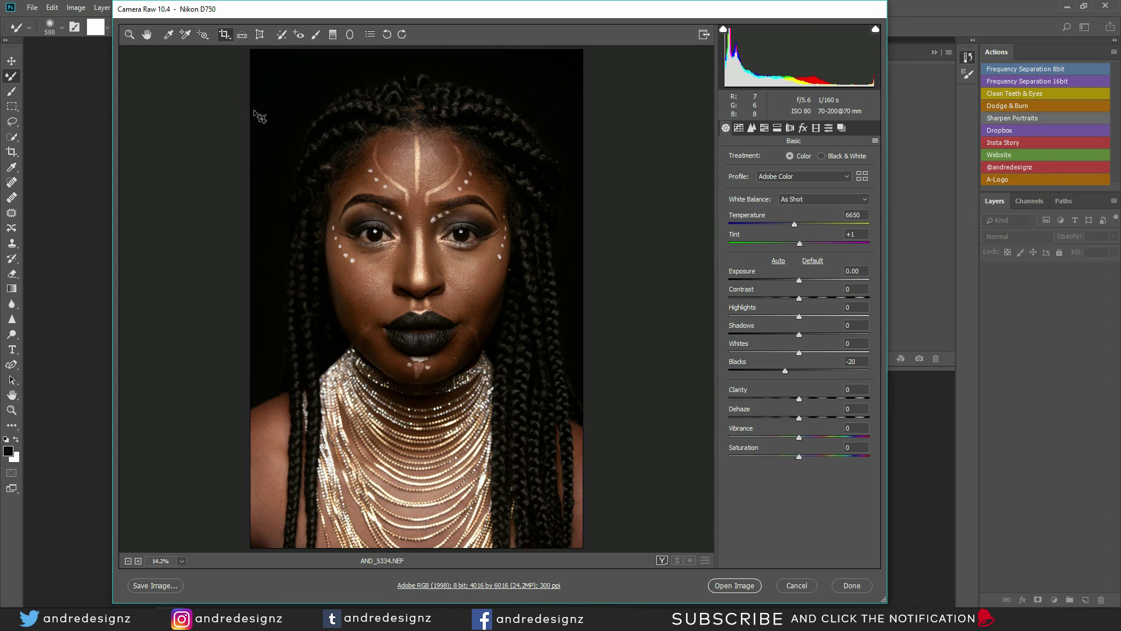
pyautogui.moveTo(251, 52); pyautogui.dragTo(673, 477)
pyautogui.moveTo(514, 350)
pyautogui.mouseDown()
pyautogui.moveTo(526, 378)
pyautogui.moveTo(521, 363)
pyautogui.mouseUp()
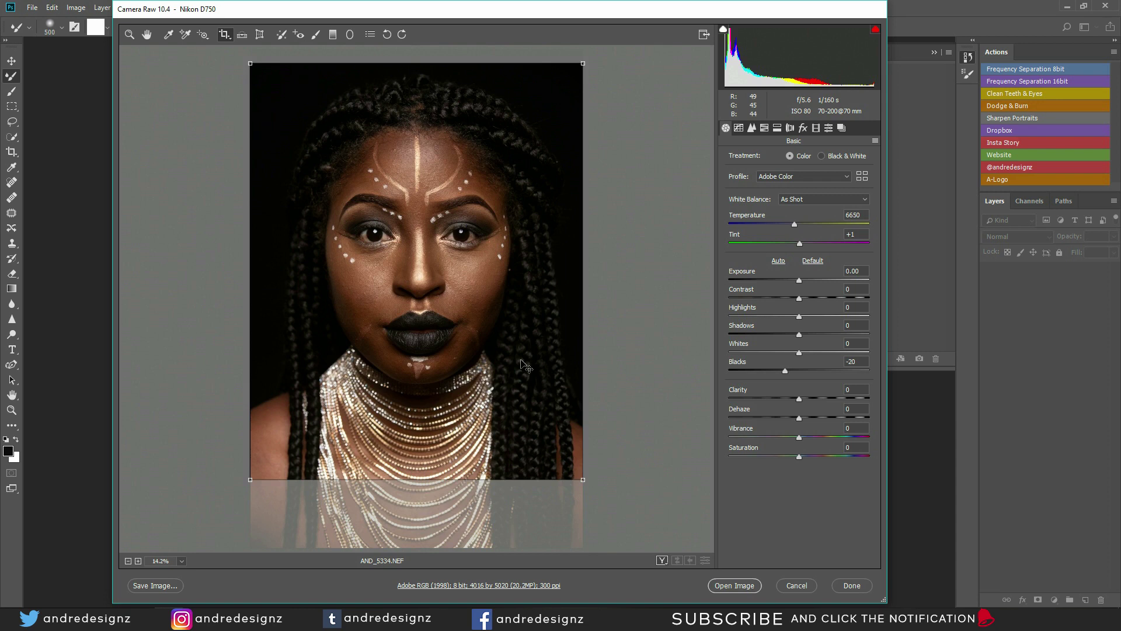
pyautogui.press('Return')
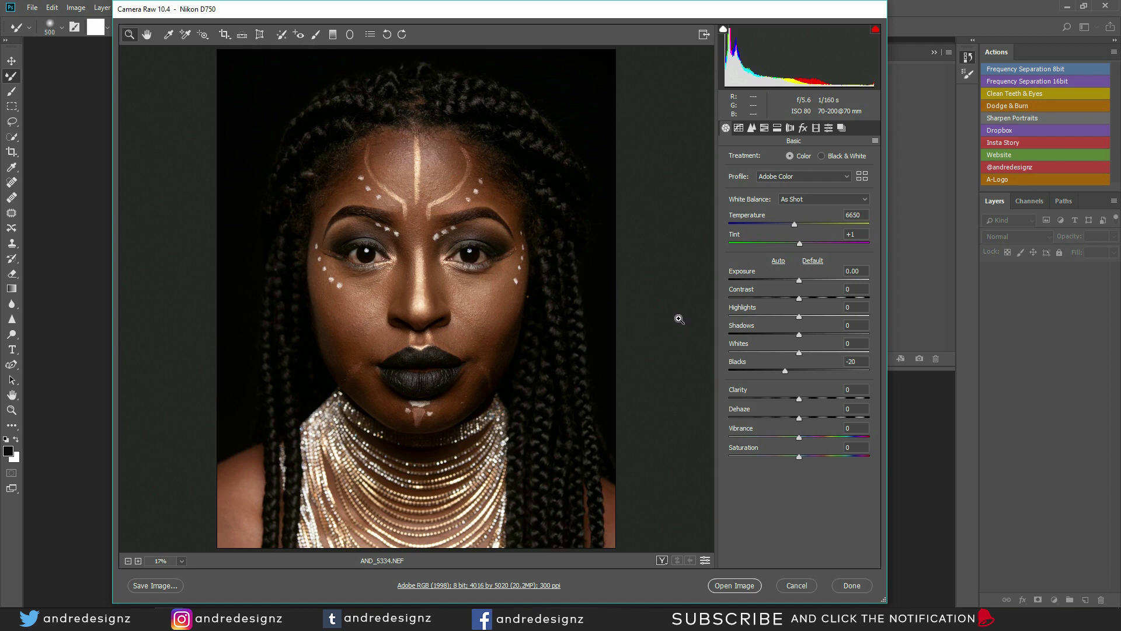
# - Open the cropped raw photo for editing and collapse the History panel
pyautogui.moveTo(785, 374); pyautogui.dragTo(785, 374)
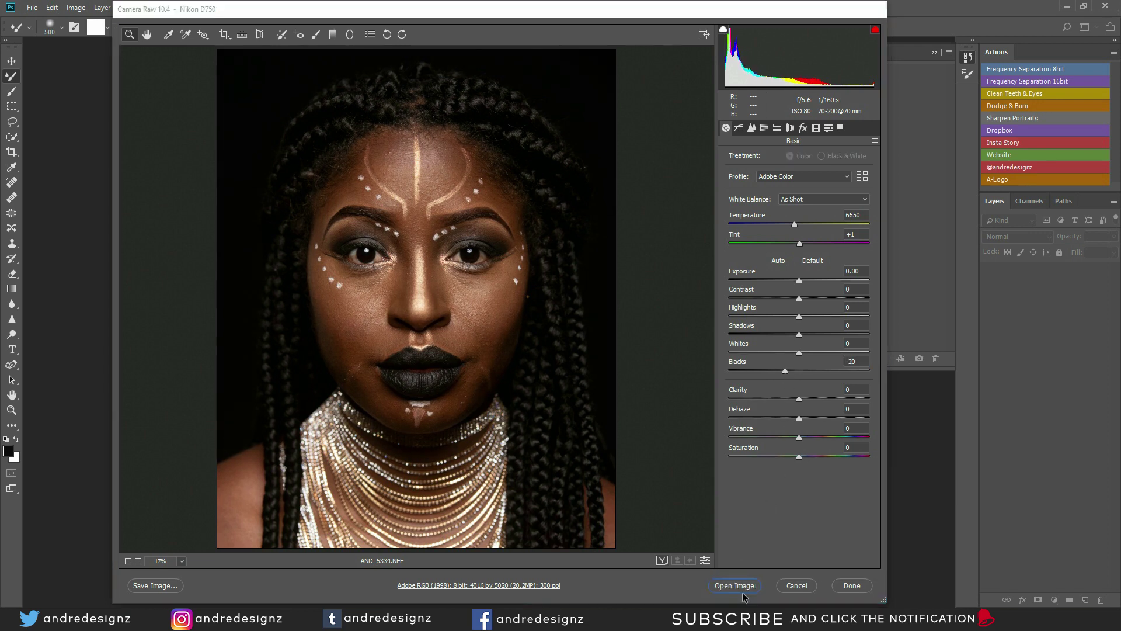
pyautogui.click(734, 585)
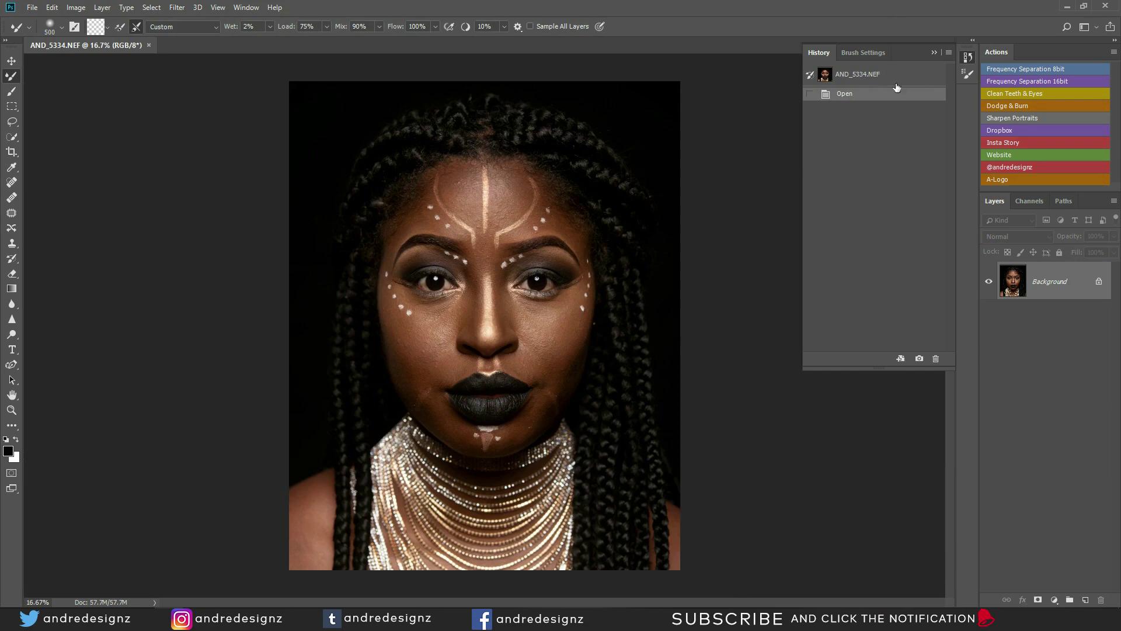
pyautogui.click(933, 53)
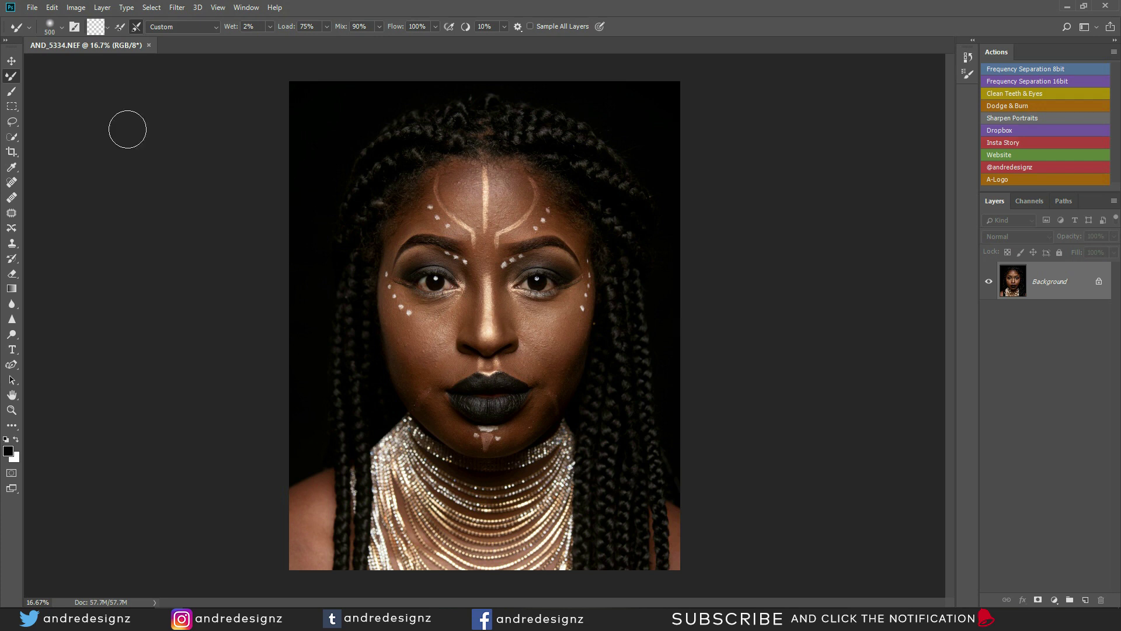
# - Convert the image to 16 Bits/Channel and run the Frequency Separation 16bit action with a Gaussian Blur radius of 10 pixels
pyautogui.click(76, 7)
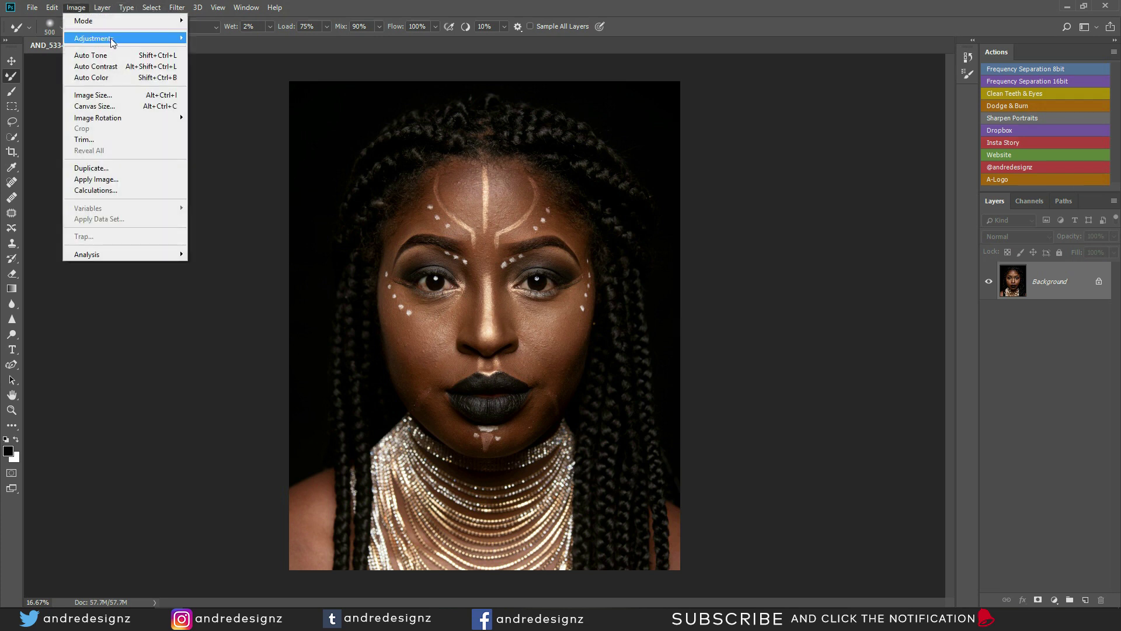
pyautogui.moveTo(131, 23)
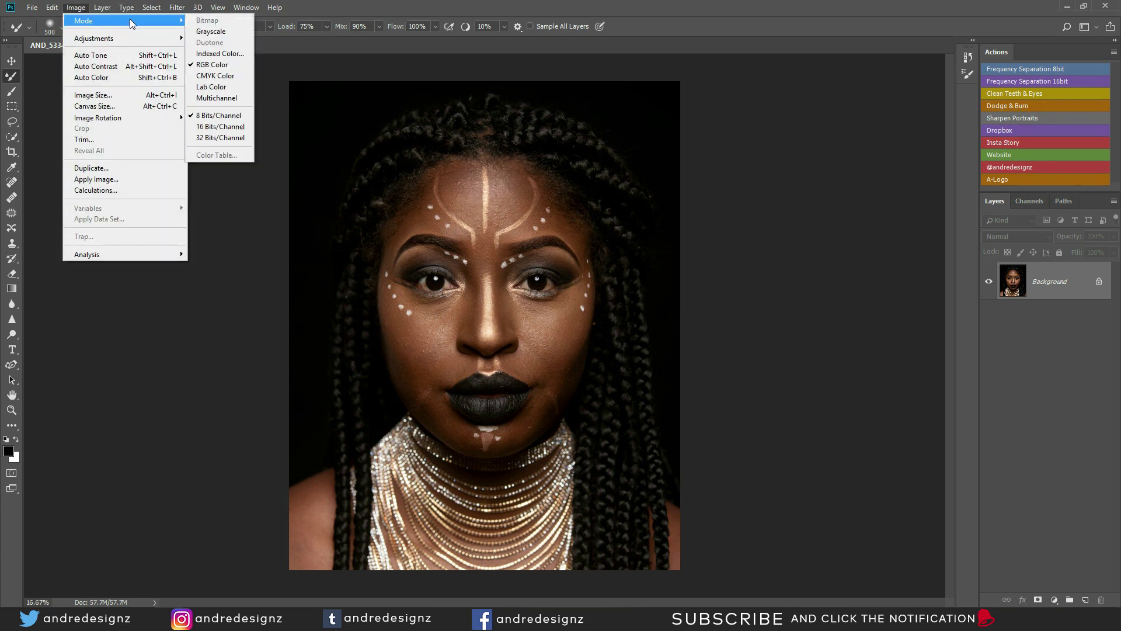
pyautogui.click(232, 127)
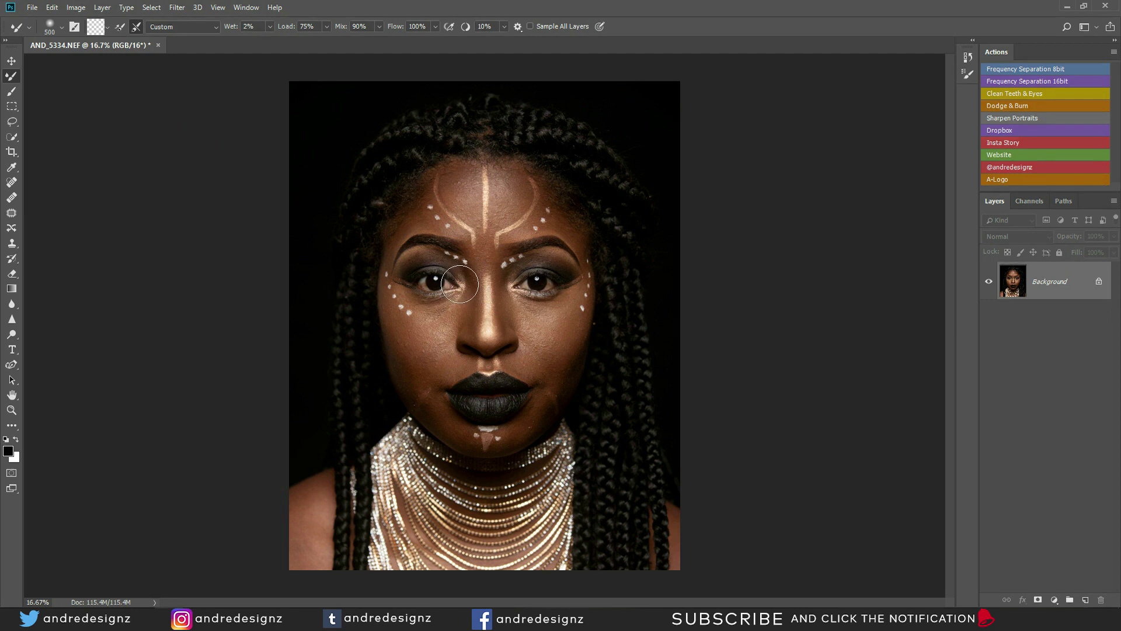
pyautogui.click(1028, 80)
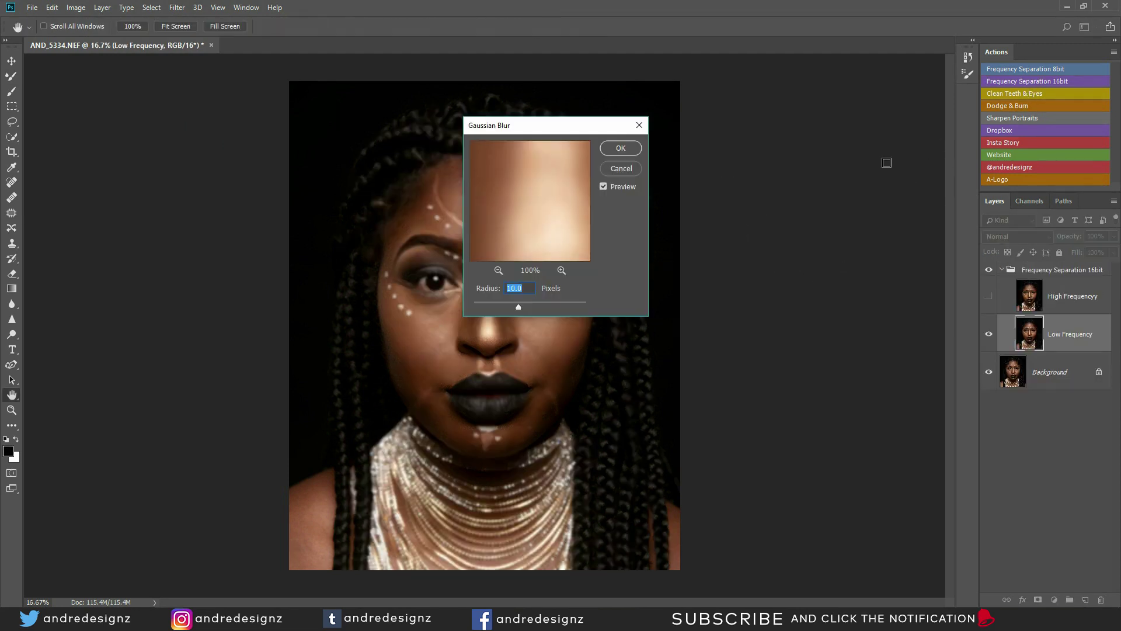
pyautogui.click(621, 149)
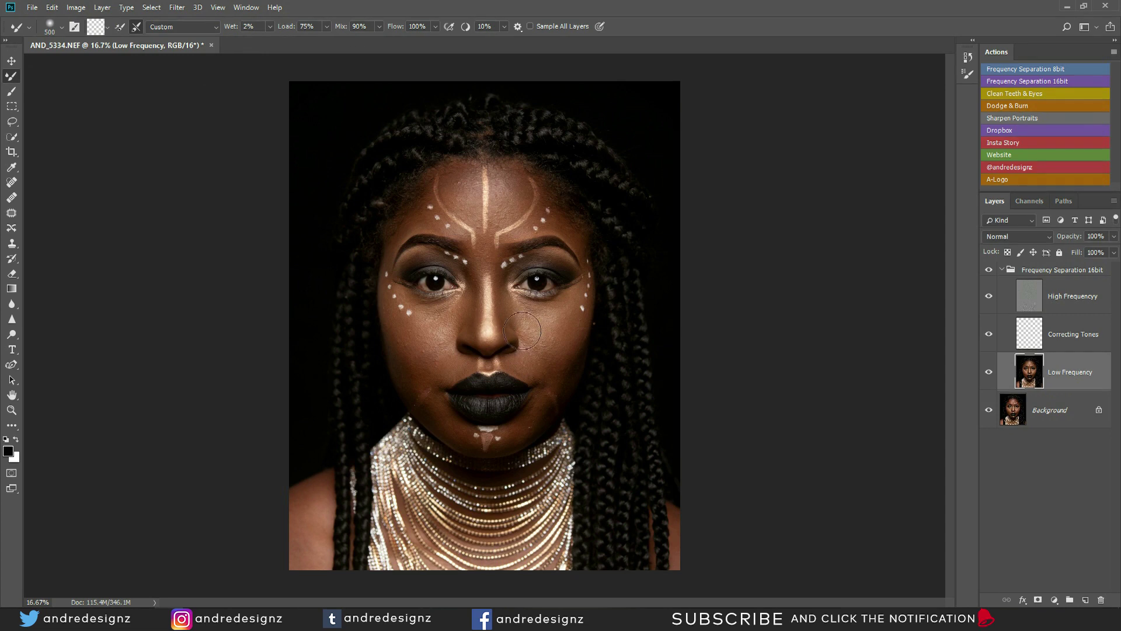
pyautogui.scroll(1, 518, 341)
pyautogui.scroll(-3, 518, 341)
pyautogui.scroll(2, 510, 326)
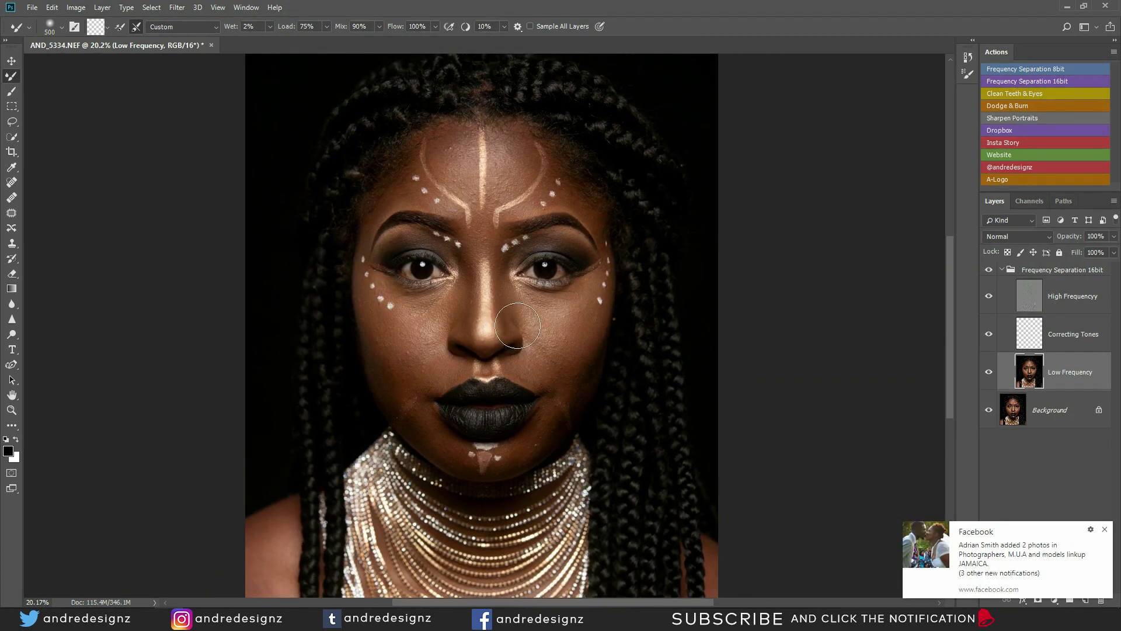
pyautogui.click(1103, 530)
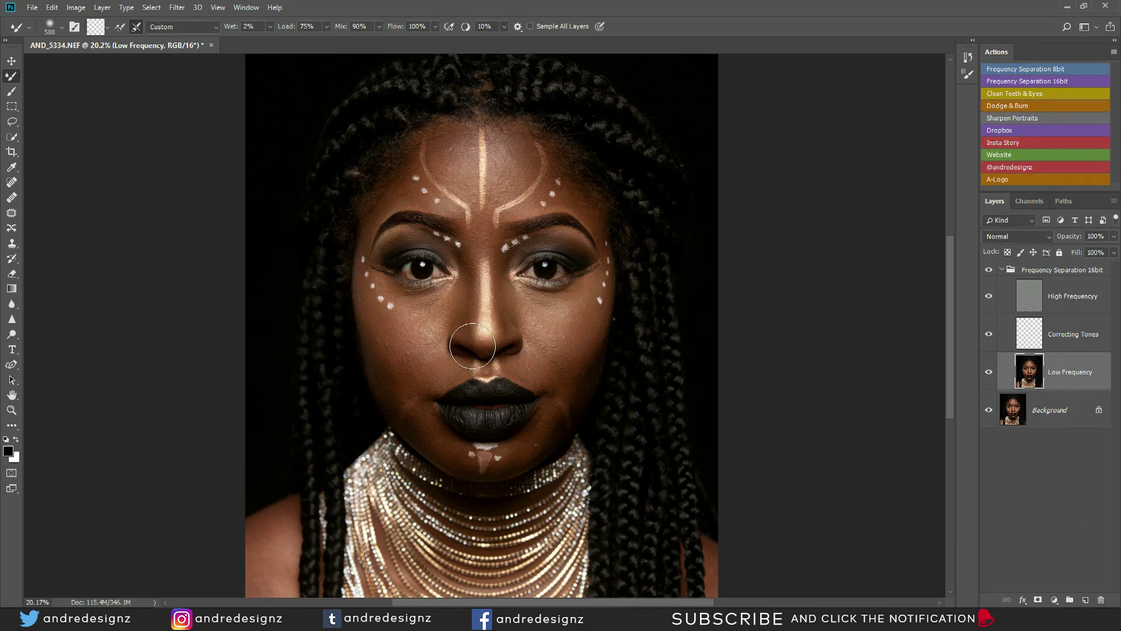
pyautogui.scroll(-1, 459, 352)
pyautogui.scroll(2, 458, 353)
pyautogui.scroll(-3, 462, 351)
pyautogui.scroll(1, 464, 350)
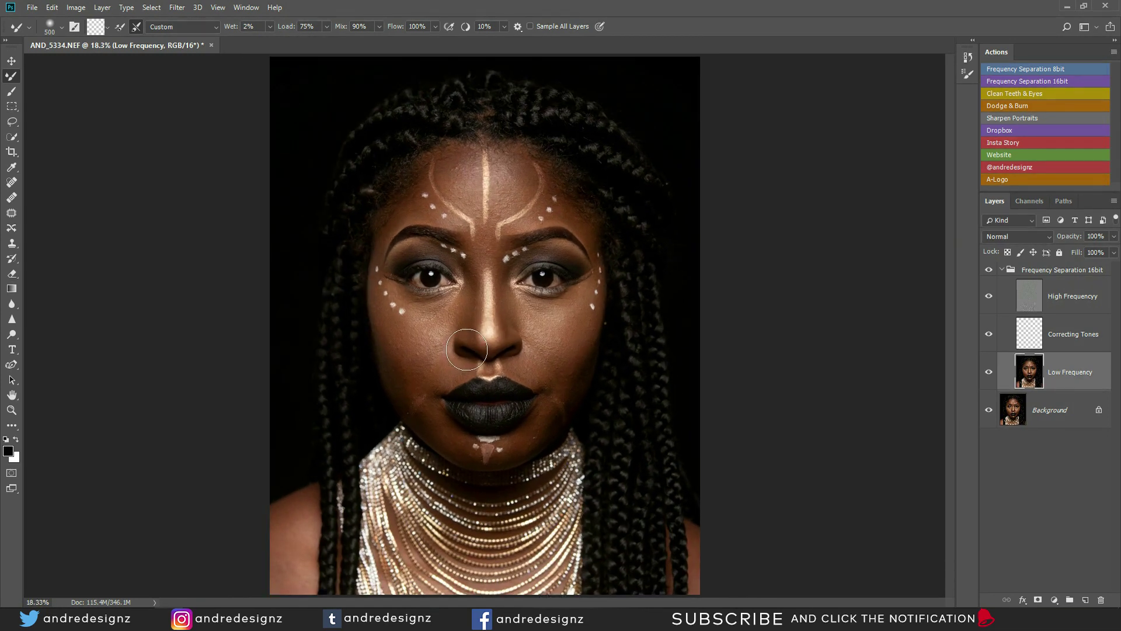
pyautogui.scroll(1, 466, 349)
pyautogui.scroll(-2, 468, 350)
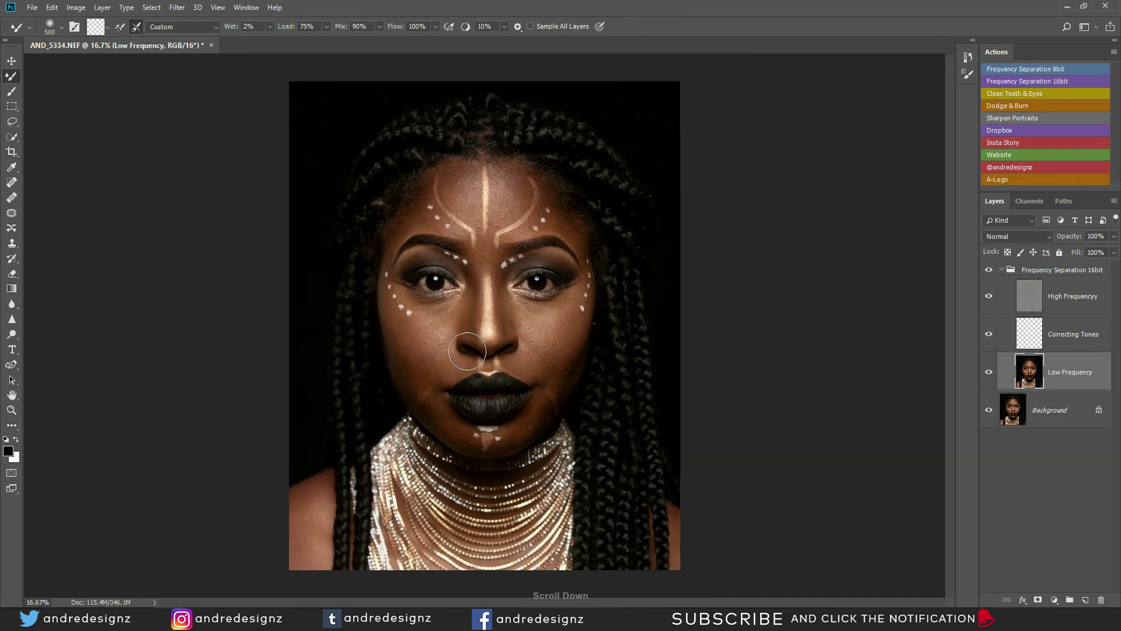
pyautogui.scroll(2, 466, 350)
pyautogui.scroll(2, 466, 351)
pyautogui.scroll(-2, 463, 345)
pyautogui.scroll(-1, 464, 346)
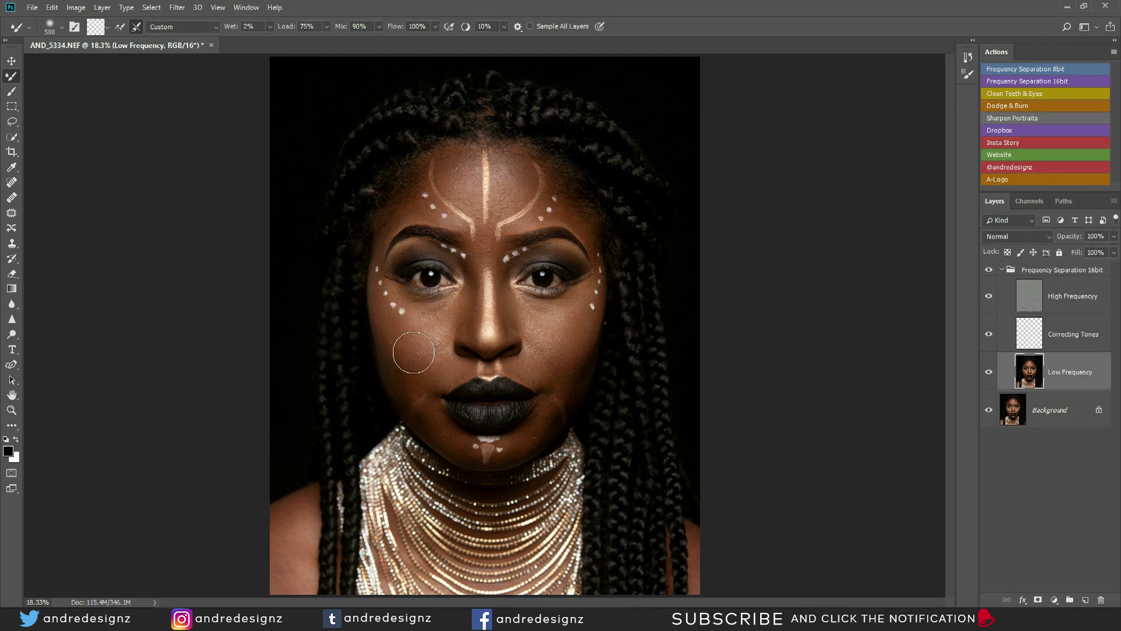
# - Blend the skin tones of the image-left cheek on the Low Frequency layer using a 300-pixel Mixer Brush
pyautogui.scroll(2, 413, 340)
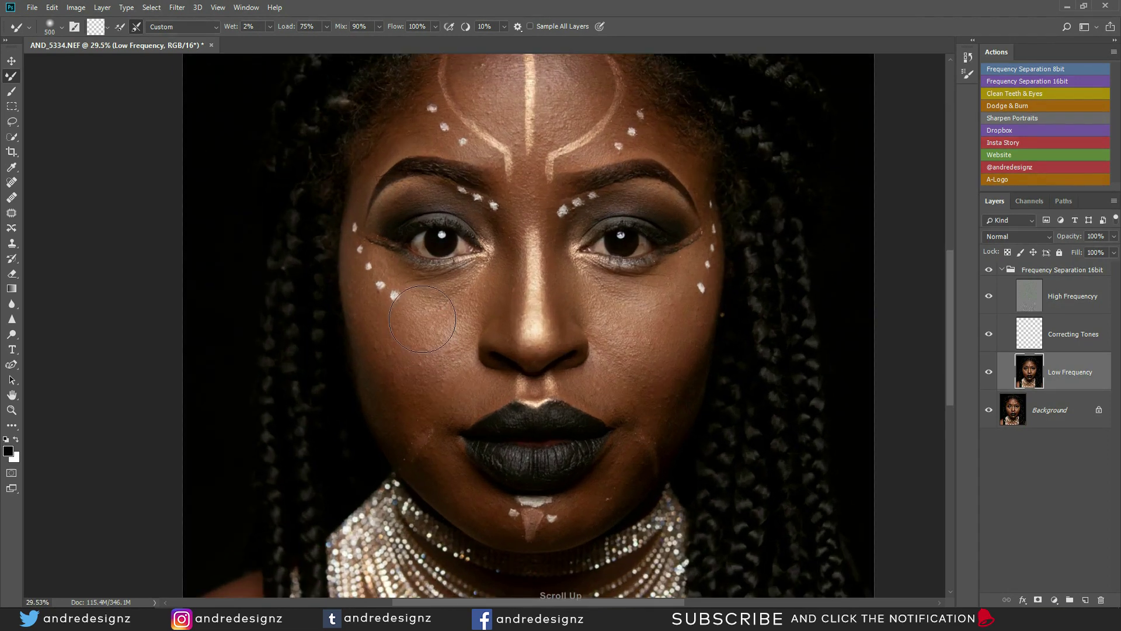
pyautogui.scroll(-4, 471, 303)
pyautogui.scroll(3, 468, 304)
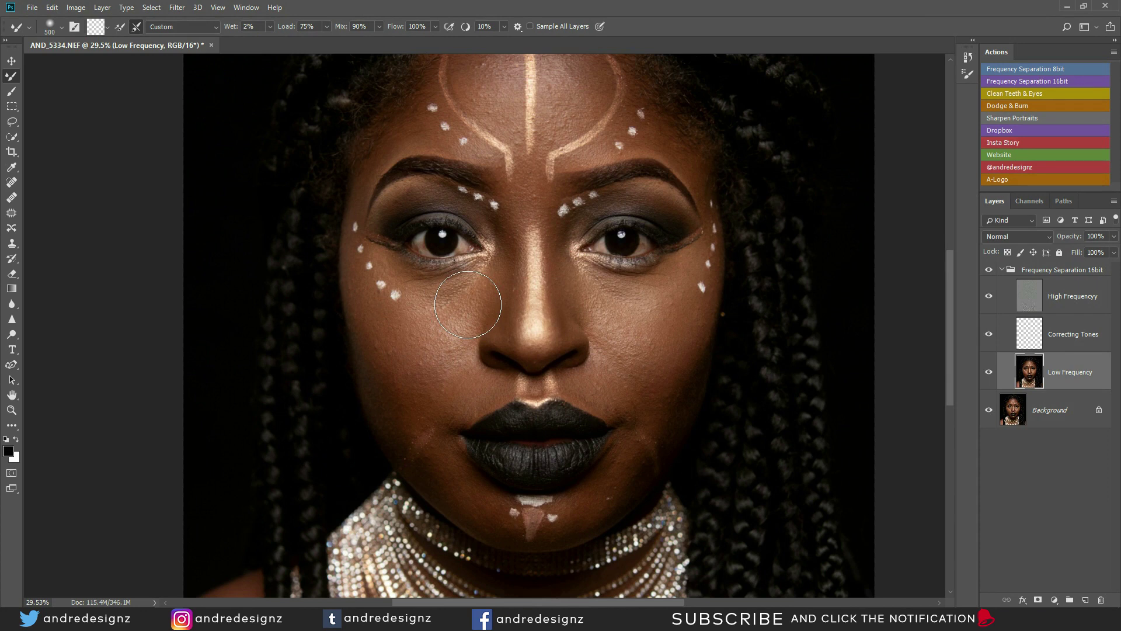
pyautogui.press('[')
pyautogui.press('[')
pyautogui.press('[')
pyautogui.press('[')
pyautogui.press('[')
pyautogui.press(']')
pyautogui.press(']')
pyautogui.press(']')
pyautogui.moveTo(383, 357)
pyautogui.mouseDown()
pyautogui.moveTo(420, 470)
pyautogui.moveTo(431, 458)
pyautogui.moveTo(418, 426)
pyautogui.moveTo(433, 457)
pyautogui.moveTo(410, 441)
pyautogui.moveTo(463, 503)
pyautogui.moveTo(418, 433)
pyautogui.moveTo(413, 456)
pyautogui.moveTo(438, 425)
pyautogui.mouseUp()
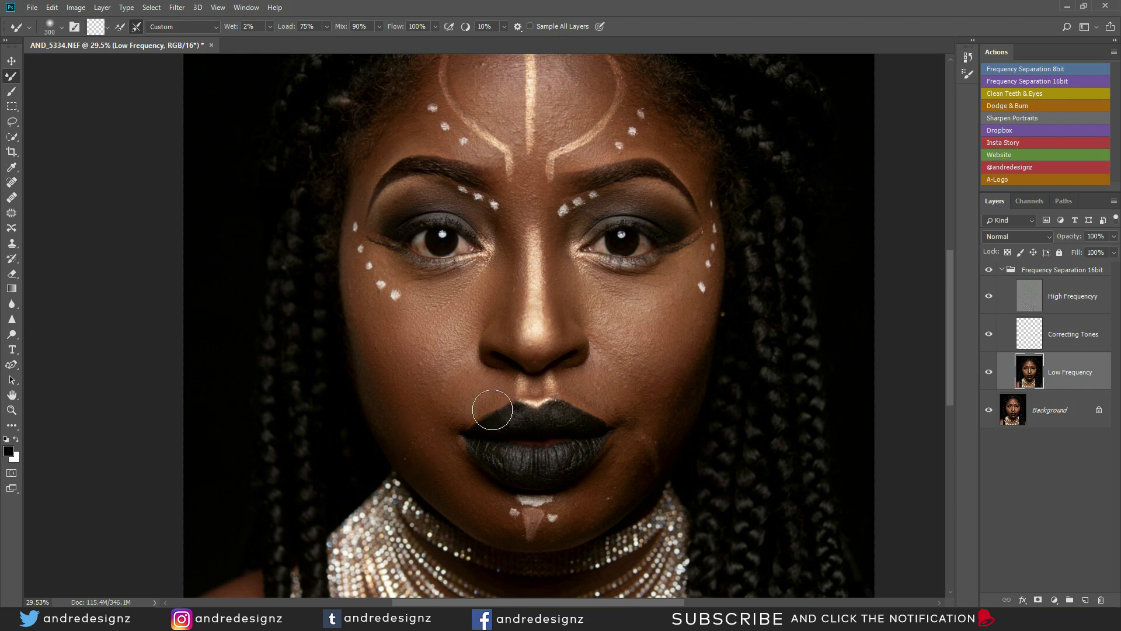
# - Smooth the tones on the image-right cheek, and touch up the other cheek beside the mouth and under the eye
pyautogui.moveTo(653, 426)
pyautogui.mouseDown()
pyautogui.moveTo(634, 472)
pyautogui.moveTo(660, 418)
pyautogui.moveTo(602, 512)
pyautogui.moveTo(607, 496)
pyautogui.moveTo(593, 510)
pyautogui.moveTo(590, 496)
pyautogui.moveTo(563, 492)
pyautogui.moveTo(525, 535)
pyautogui.moveTo(634, 487)
pyautogui.moveTo(608, 494)
pyautogui.moveTo(688, 363)
pyautogui.moveTo(664, 413)
pyautogui.moveTo(681, 346)
pyautogui.moveTo(635, 395)
pyautogui.moveTo(653, 334)
pyautogui.moveTo(642, 339)
pyautogui.moveTo(642, 309)
pyautogui.moveTo(627, 344)
pyautogui.moveTo(651, 296)
pyautogui.moveTo(602, 290)
pyautogui.moveTo(618, 305)
pyautogui.moveTo(656, 301)
pyautogui.moveTo(653, 281)
pyautogui.moveTo(658, 293)
pyautogui.moveTo(629, 378)
pyautogui.moveTo(607, 371)
pyautogui.moveTo(597, 385)
pyautogui.moveTo(610, 400)
pyautogui.moveTo(632, 385)
pyautogui.moveTo(629, 408)
pyautogui.moveTo(635, 367)
pyautogui.moveTo(627, 309)
pyautogui.moveTo(595, 288)
pyautogui.moveTo(650, 337)
pyautogui.moveTo(666, 294)
pyautogui.mouseUp()
pyautogui.moveTo(650, 339)
pyautogui.mouseDown()
pyautogui.moveTo(648, 377)
pyautogui.moveTo(665, 348)
pyautogui.moveTo(648, 398)
pyautogui.moveTo(660, 344)
pyautogui.mouseUp()
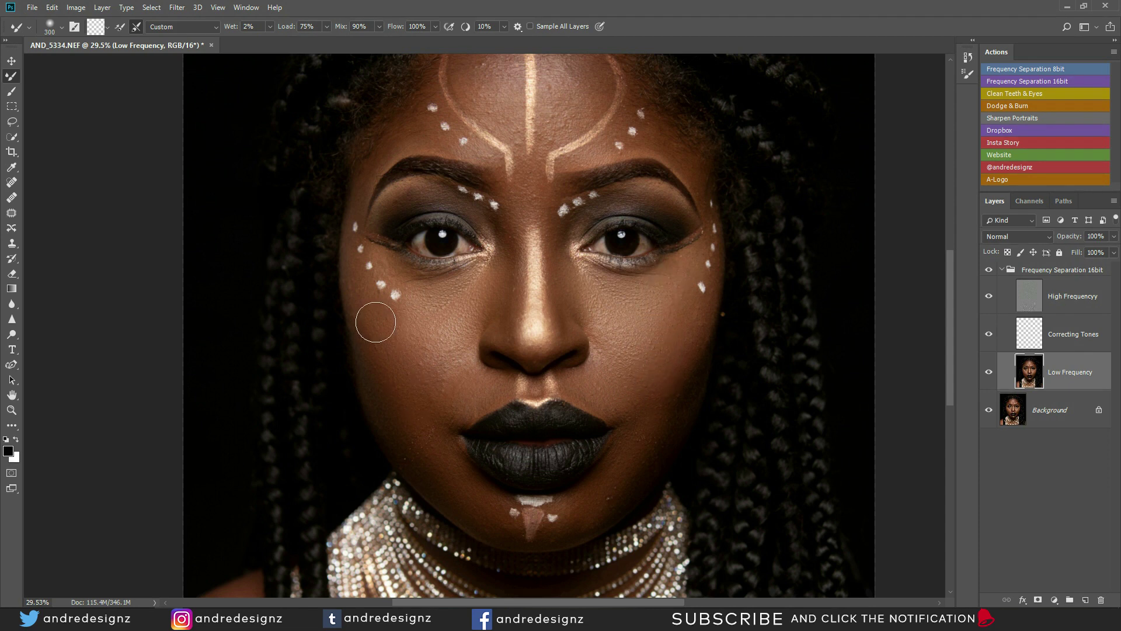
pyautogui.moveTo(411, 418)
pyautogui.mouseDown()
pyautogui.moveTo(474, 501)
pyautogui.moveTo(414, 440)
pyautogui.mouseUp()
pyautogui.moveTo(446, 308)
pyautogui.mouseDown()
pyautogui.moveTo(472, 285)
pyautogui.moveTo(424, 299)
pyautogui.moveTo(430, 273)
pyautogui.moveTo(424, 303)
pyautogui.moveTo(394, 271)
pyautogui.moveTo(409, 274)
pyautogui.moveTo(386, 263)
pyautogui.moveTo(452, 282)
pyautogui.mouseUp()
# - Set the Mixer Brush size to 150 and blend the edge of the image-left cheek below the white paint dots
pyautogui.press('[')
pyautogui.press('[')
pyautogui.press('[')
pyautogui.press('[')
pyautogui.moveTo(399, 333)
pyautogui.mouseDown()
pyautogui.moveTo(350, 283)
pyautogui.moveTo(357, 322)
pyautogui.mouseUp()
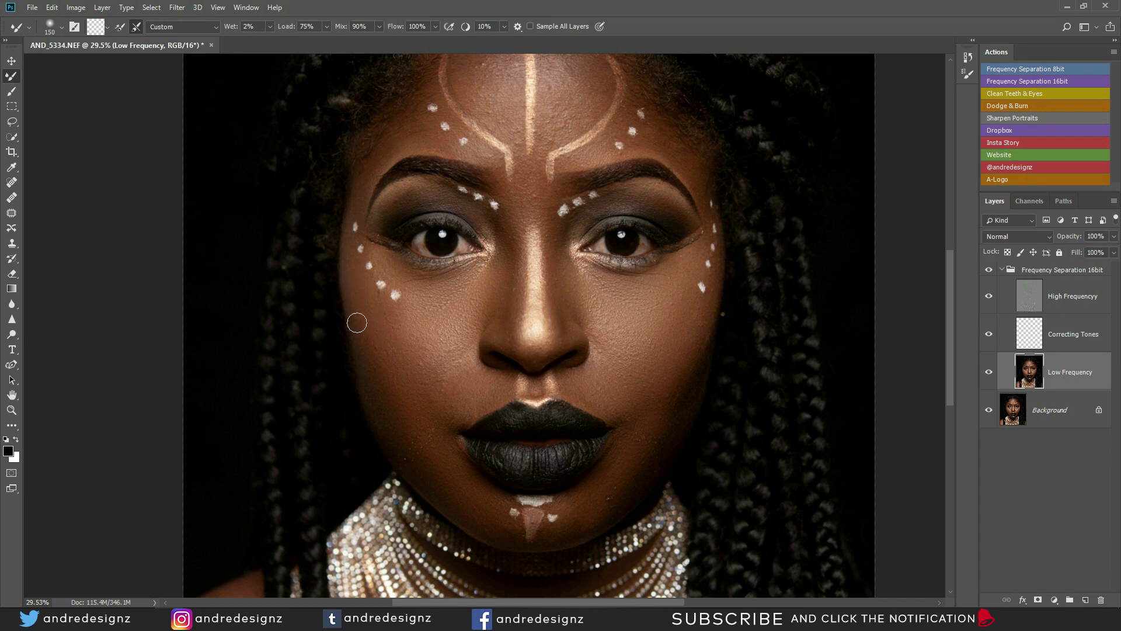
# - Compare the portrait with and without the Frequency Separation 16bit group to check the skin smoothing
pyautogui.click(990, 272)
pyautogui.click(989, 272)
pyautogui.click(990, 272)
pyautogui.click(990, 272)
pyautogui.click(989, 273)
pyautogui.click(989, 272)
# - Blend the skin tones between the eyebrows with the 150-pixel Mixer Brush
pyautogui.press(']')
pyautogui.press(']')
pyautogui.press(']')
pyautogui.press('[')
pyautogui.press('[')
pyautogui.press('[')
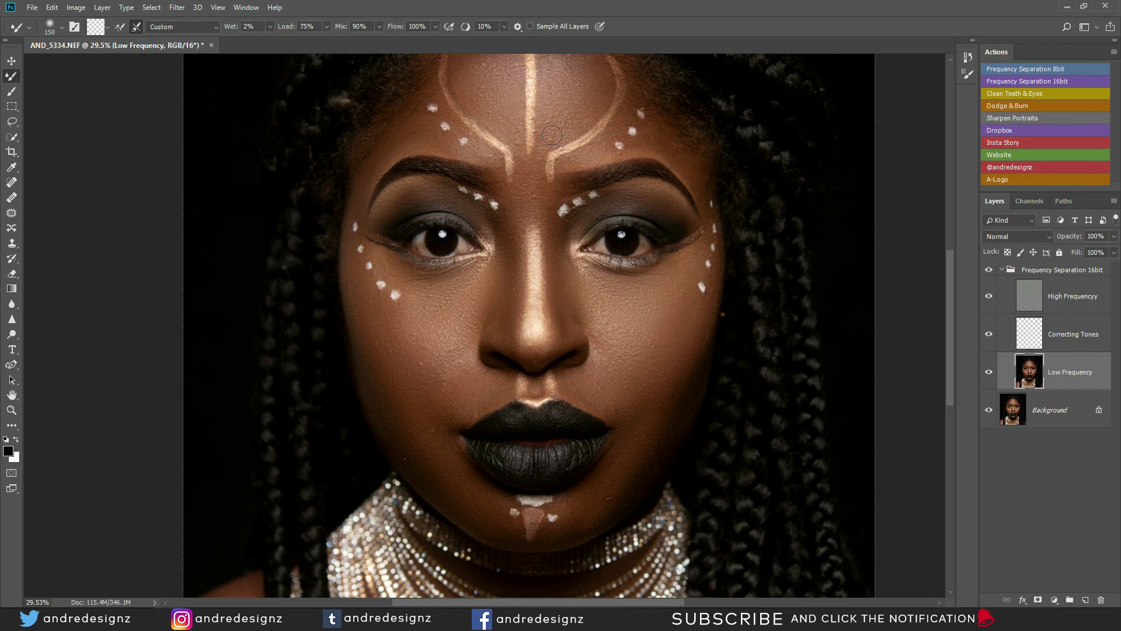
pyautogui.press('alt')
pyautogui.moveTo(531, 174); pyautogui.dragTo(525, 169)
pyautogui.press(']')
pyautogui.press(']')
pyautogui.press('[')
pyautogui.press('[')
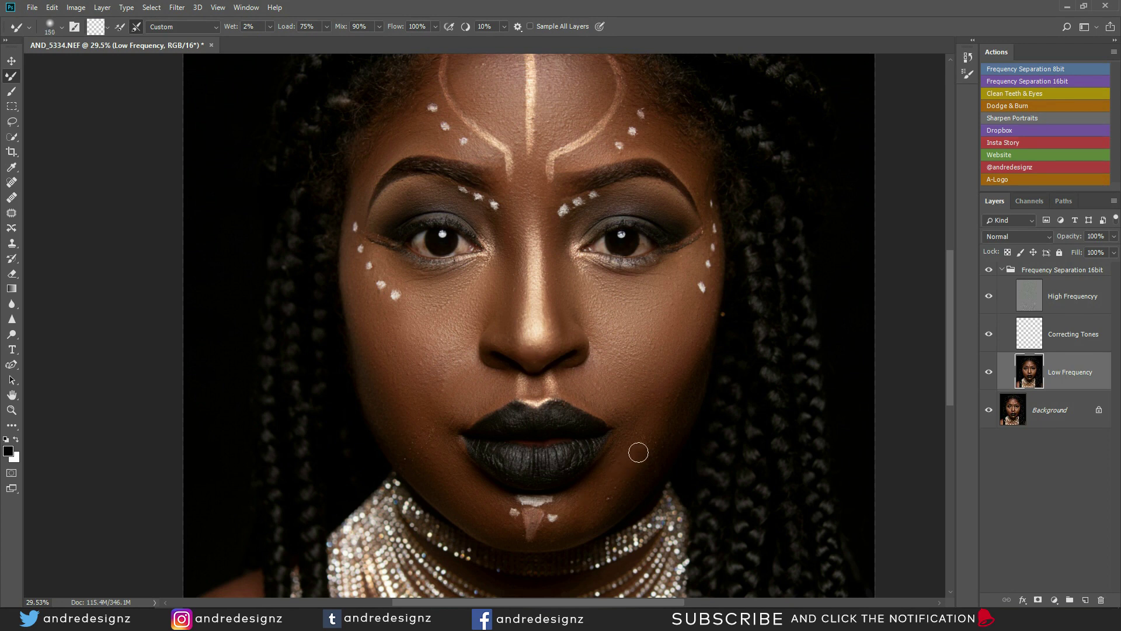
# - Set the Mixer Brush size to 175 and blend the skin on the shoulder at the image's right edge
pyautogui.press(']')
pyautogui.moveTo(546, 499)
pyautogui.mouseDown()
pyautogui.moveTo(554, 428)
pyautogui.moveTo(569, 467)
pyautogui.mouseUp()
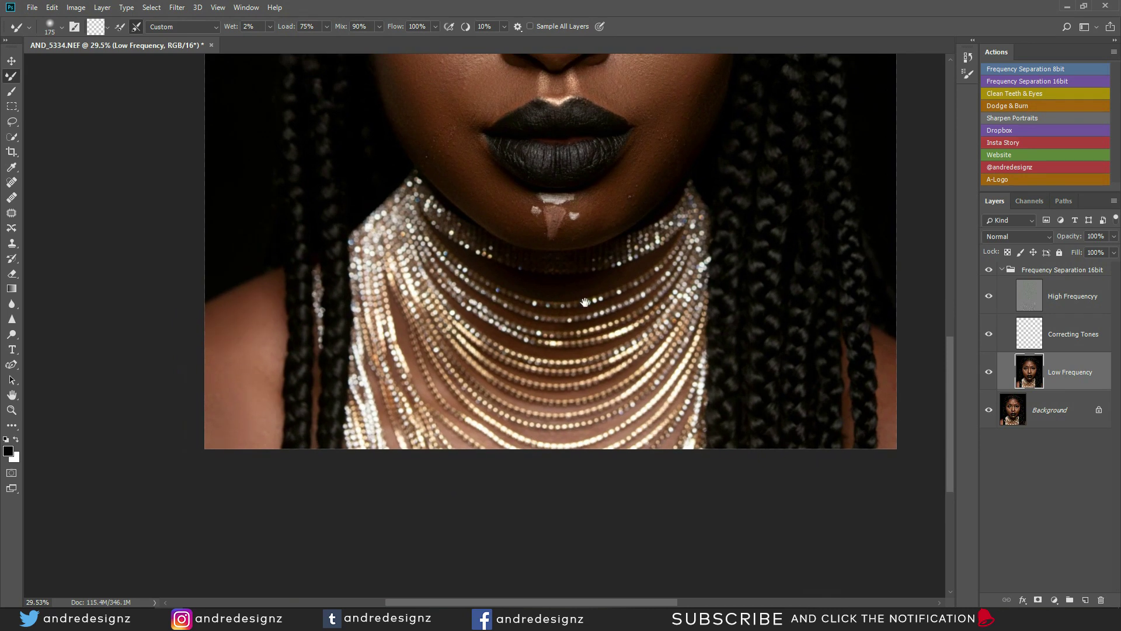
pyautogui.moveTo(462, 316); pyautogui.dragTo(246, 347)
pyautogui.moveTo(667, 386)
pyautogui.mouseDown()
pyautogui.moveTo(675, 471)
pyautogui.moveTo(669, 381)
pyautogui.mouseUp()
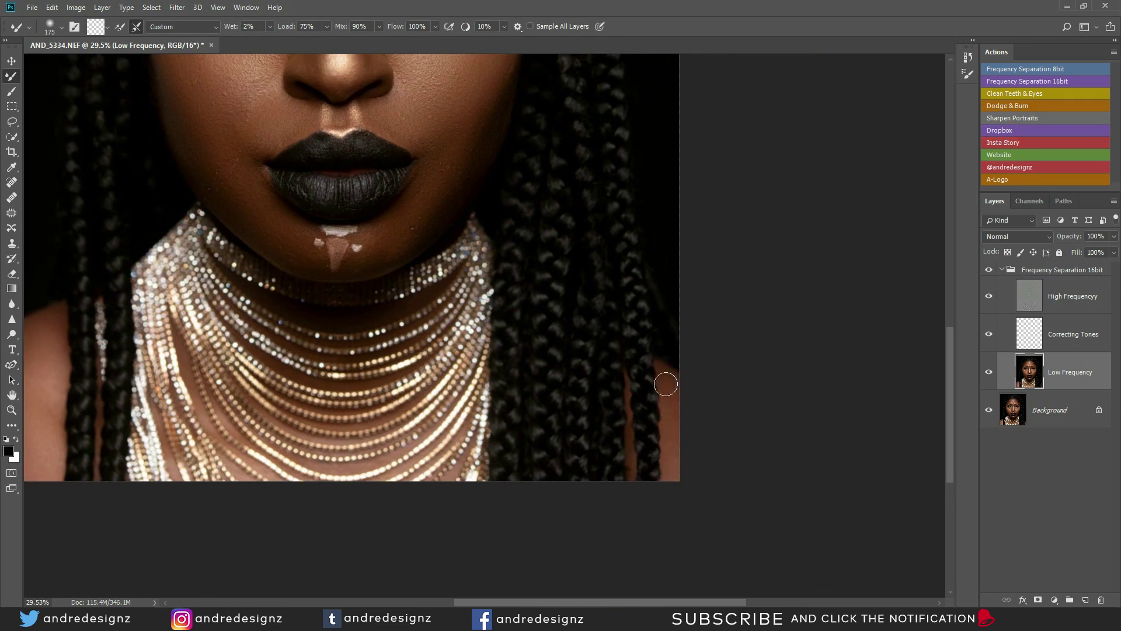
pyautogui.moveTo(535, 257); pyautogui.dragTo(634, 391)
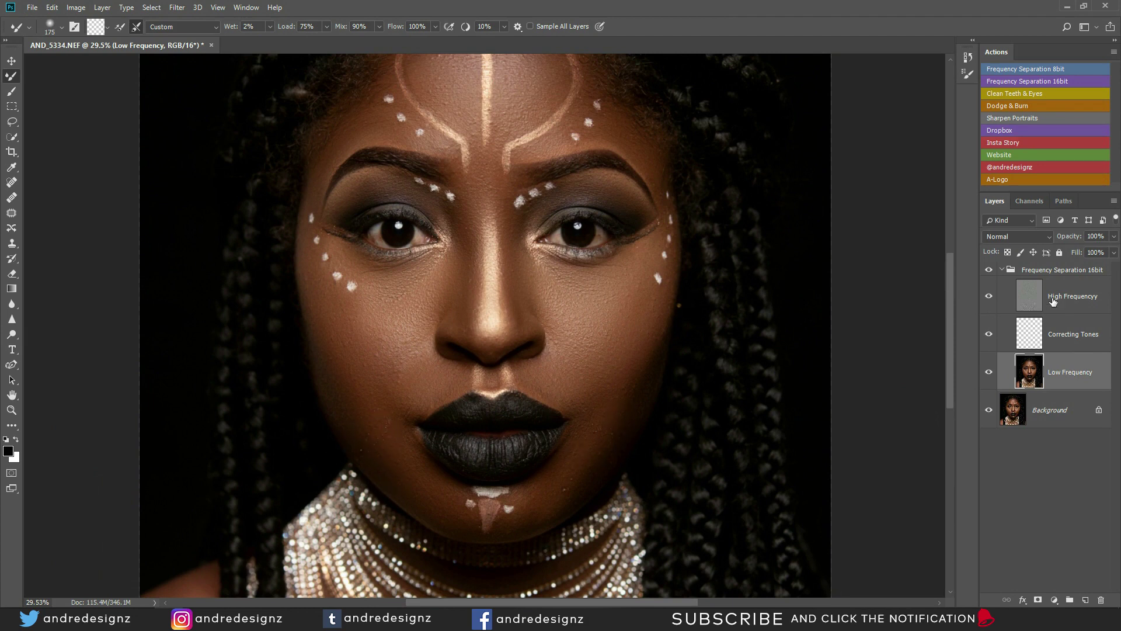
# - Retouch the outer texture of the image-left cheek on the High Frequencyy layer with the Clone Stamp, sampling nearby clean skin
pyautogui.click(1029, 294)
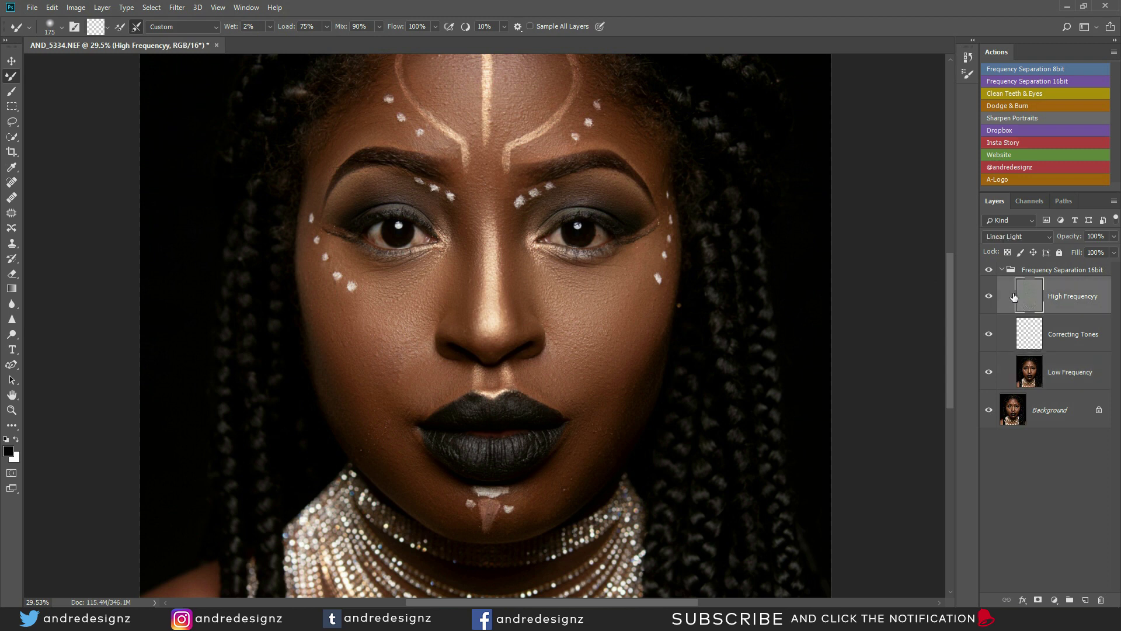
pyautogui.press('s')
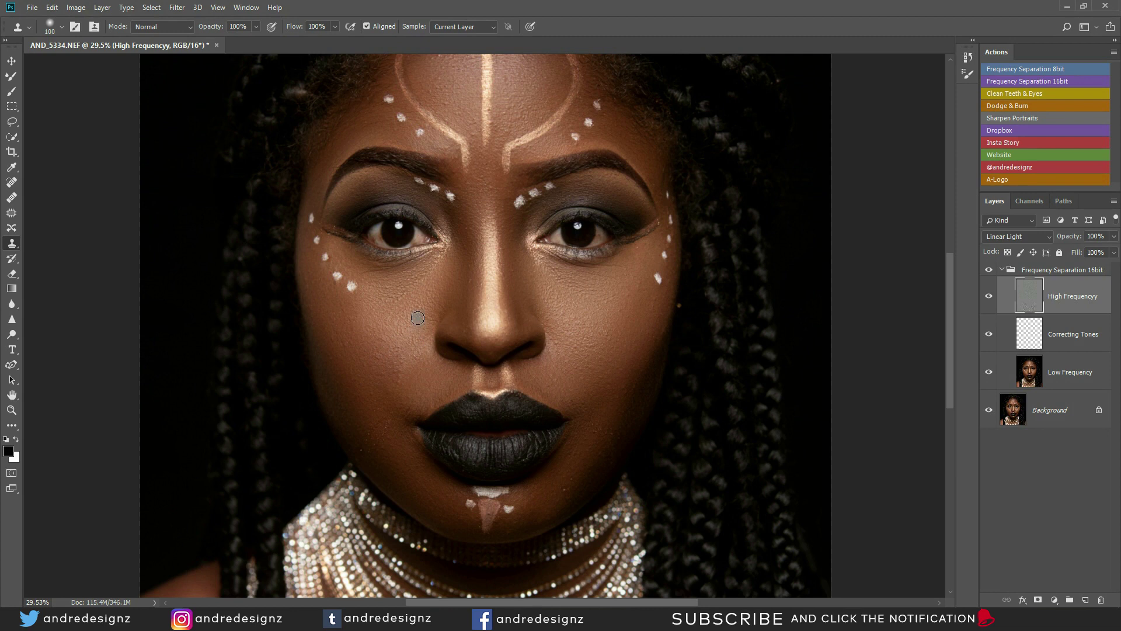
pyautogui.scroll(5, 418, 318)
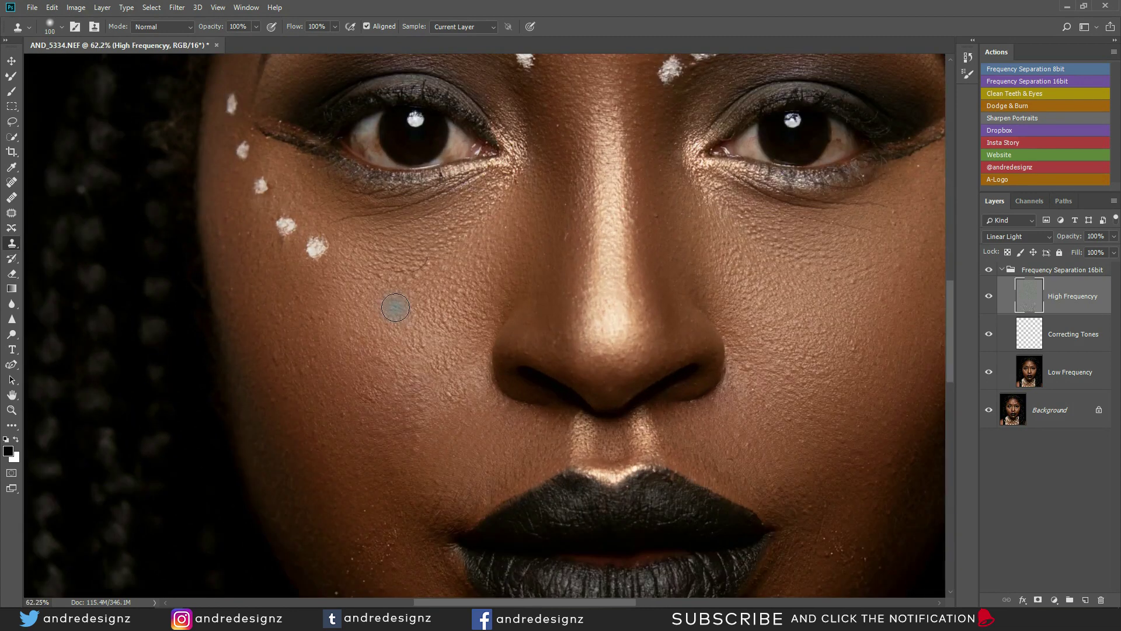
pyautogui.keyDown('alt'); pyautogui.click(299, 345); pyautogui.keyUp('alt')
pyautogui.click(304, 368)
pyautogui.moveTo(304, 368)
pyautogui.mouseDown()
pyautogui.moveTo(373, 400)
pyautogui.moveTo(352, 453)
pyautogui.moveTo(346, 416)
pyautogui.mouseUp()
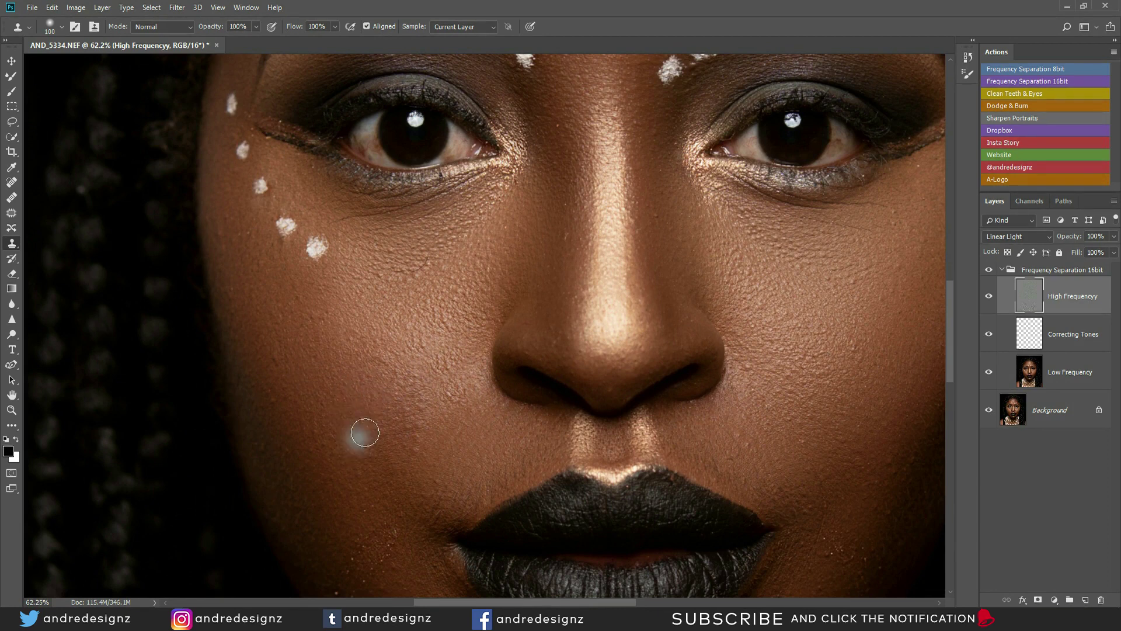
# - Reduce the Clone Stamp size to 60 and retouch the skin texture on the lower image-left cheek
pyautogui.press('[')
pyautogui.press('[')
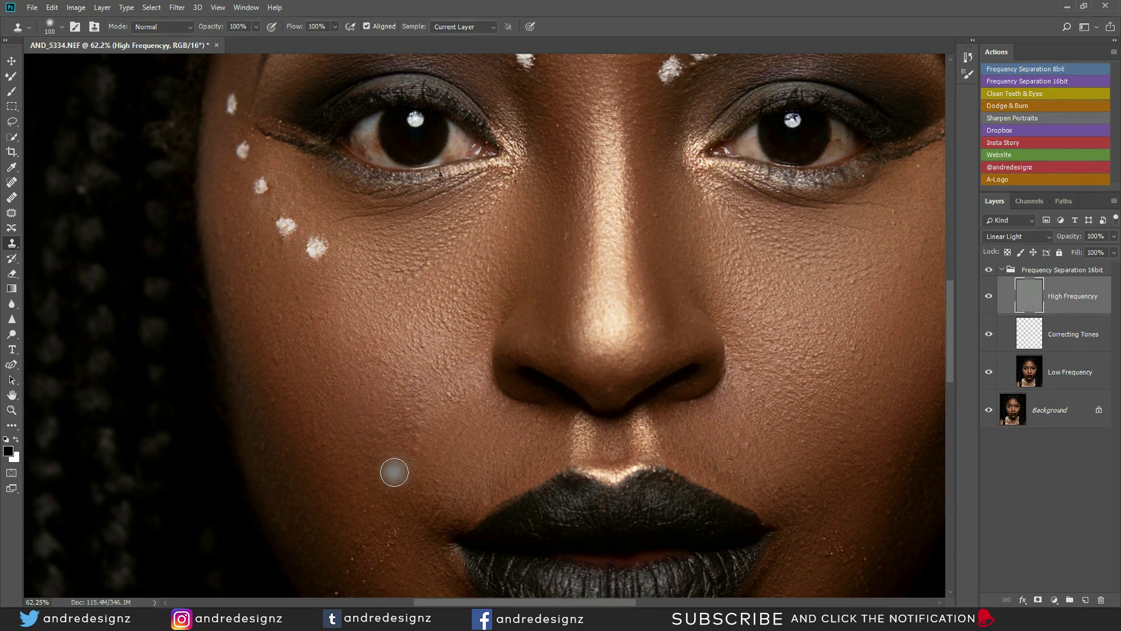
pyautogui.press('[')
pyautogui.press('[')
pyautogui.moveTo(393, 470)
pyautogui.mouseDown()
pyautogui.moveTo(370, 408)
pyautogui.moveTo(375, 342)
pyautogui.mouseUp()
pyautogui.moveTo(397, 412); pyautogui.dragTo(422, 402)
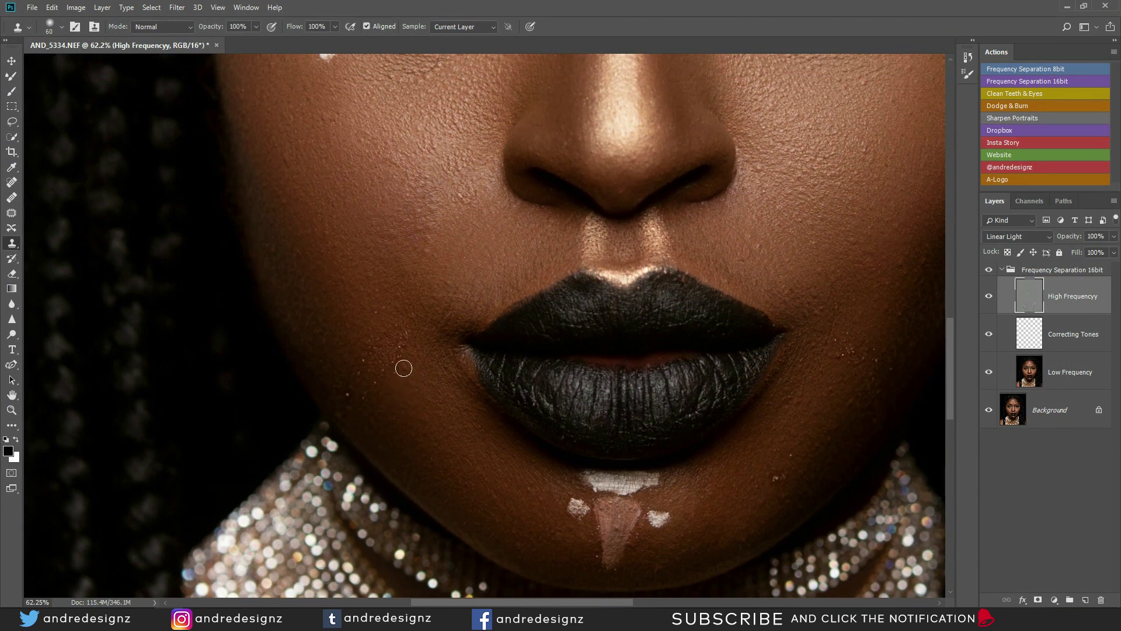
# - Clone nearby clean skin over the small bumps beside the image-left corner of the mouth and along the jaw
pyautogui.click(378, 387)
pyautogui.moveTo(404, 335)
pyautogui.mouseDown()
pyautogui.moveTo(414, 344)
pyautogui.moveTo(366, 380)
pyautogui.moveTo(372, 360)
pyautogui.moveTo(353, 390)
pyautogui.mouseUp()
pyautogui.keyDown('alt'); pyautogui.click(415, 354); pyautogui.keyUp('alt')
pyautogui.keyDown('alt'); pyautogui.click(388, 379); pyautogui.keyUp('alt')
pyautogui.moveTo(397, 329)
pyautogui.mouseDown()
pyautogui.moveTo(411, 316)
pyautogui.moveTo(415, 338)
pyautogui.mouseUp()
pyautogui.keyDown('alt'); pyautogui.click(415, 330); pyautogui.keyUp('alt')
pyautogui.keyDown('alt'); pyautogui.click(367, 411); pyautogui.keyUp('alt')
pyautogui.click(343, 415)
pyautogui.keyDown('alt'); pyautogui.click(367, 401); pyautogui.keyUp('alt')
pyautogui.click(349, 406)
# - Clone clean skin texture over the blemishes beside the image-right corner of the mouth
pyautogui.moveTo(669, 410); pyautogui.dragTo(487, 334)
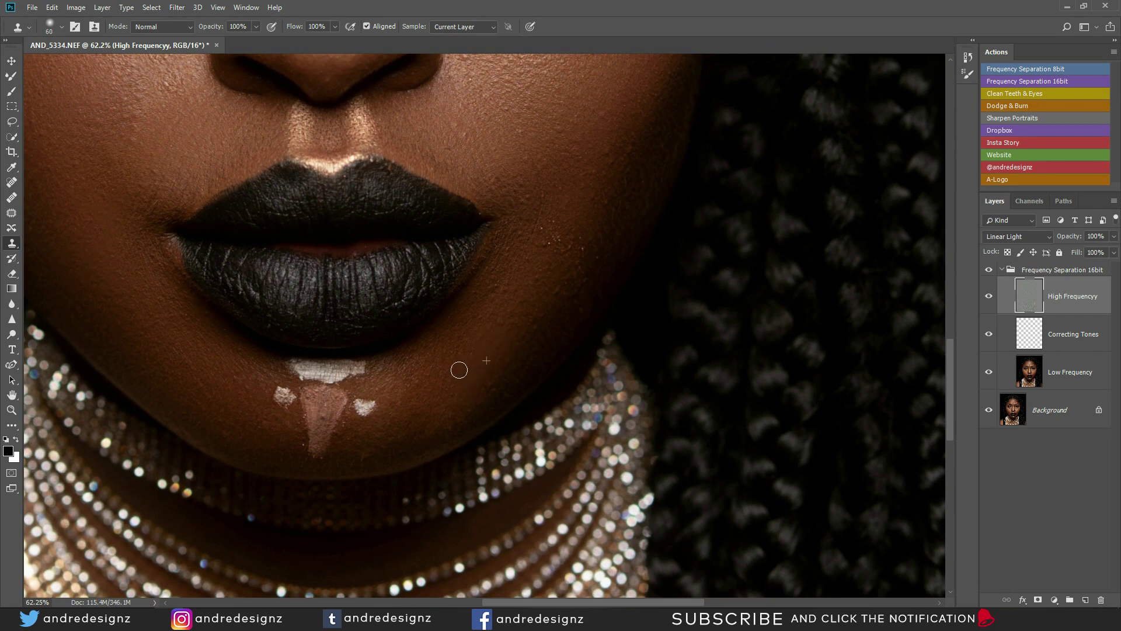
pyautogui.click(545, 248)
pyautogui.click(529, 243)
pyautogui.keyDown('alt'); pyautogui.click(599, 254); pyautogui.keyUp('alt')
pyautogui.click(574, 251)
pyautogui.click(497, 284)
pyautogui.keyDown('alt'); pyautogui.click(516, 275); pyautogui.keyUp('alt')
pyautogui.click(508, 250)
pyautogui.keyDown('alt'); pyautogui.click(516, 272); pyautogui.keyUp('alt')
pyautogui.moveTo(550, 170); pyautogui.dragTo(587, 299)
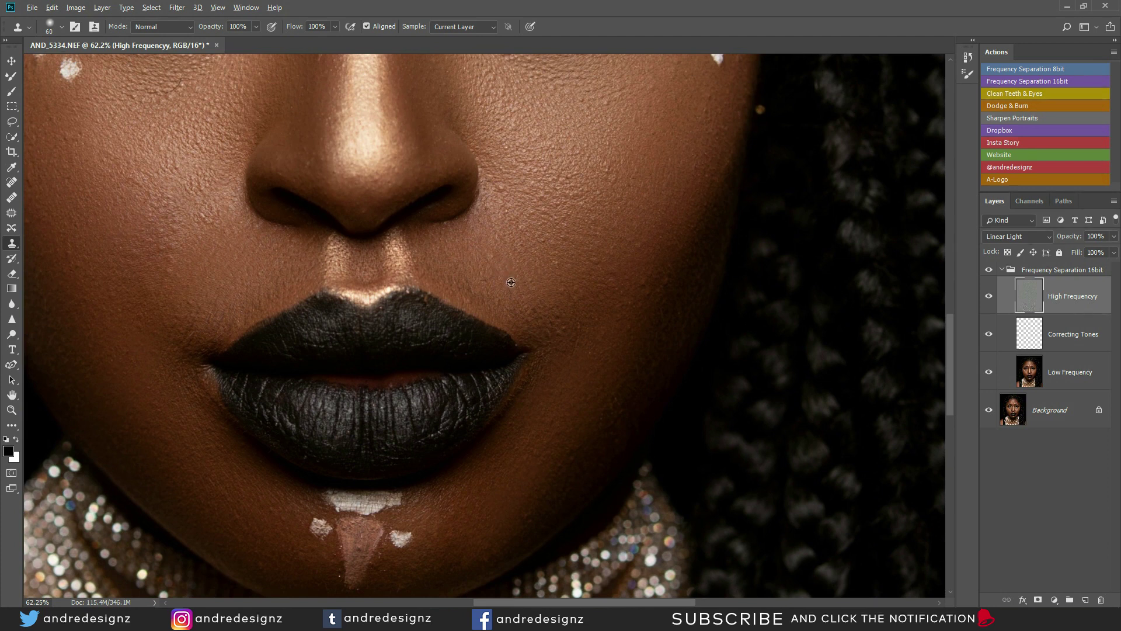
# - Clone clean skin texture over the bumps on the lower image-right cheek of the High Frequencyy layer
pyautogui.moveTo(523, 232); pyautogui.dragTo(528, 357)
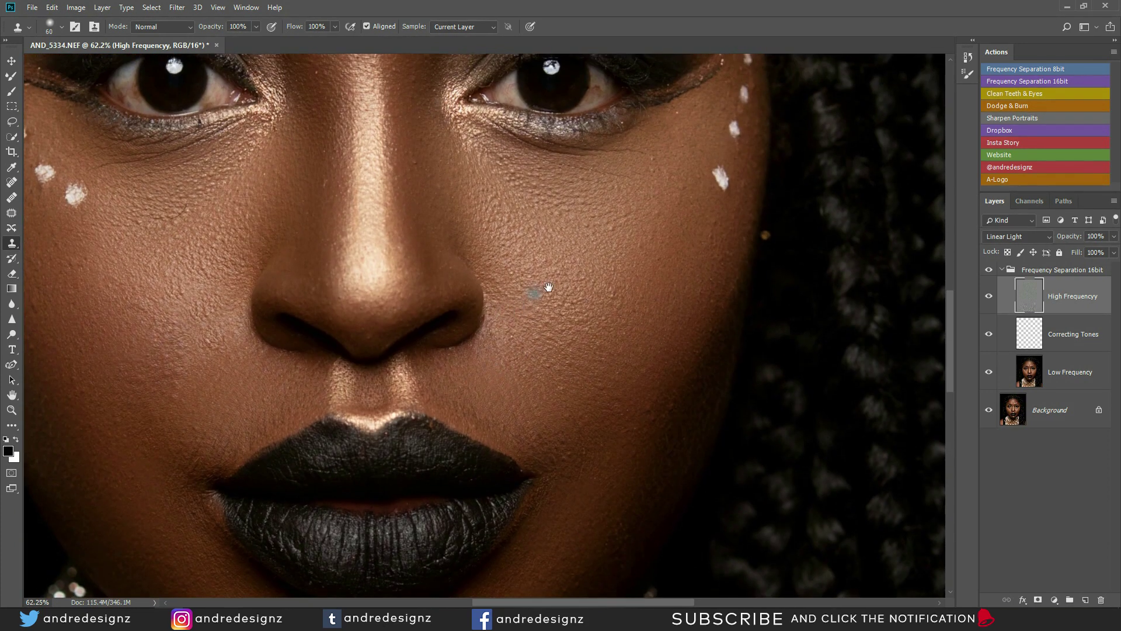
pyautogui.moveTo(547, 285); pyautogui.dragTo(497, 274)
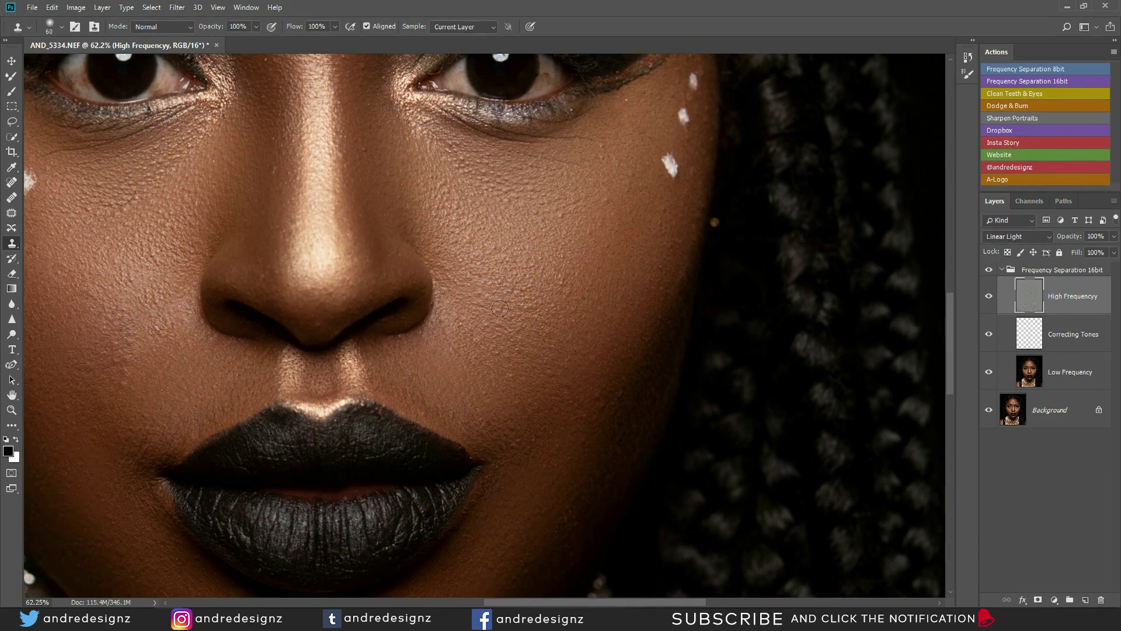
pyautogui.moveTo(539, 318)
pyautogui.mouseDown()
pyautogui.moveTo(508, 330)
pyautogui.moveTo(496, 311)
pyautogui.moveTo(528, 322)
pyautogui.moveTo(493, 366)
pyautogui.moveTo(467, 316)
pyautogui.mouseUp()
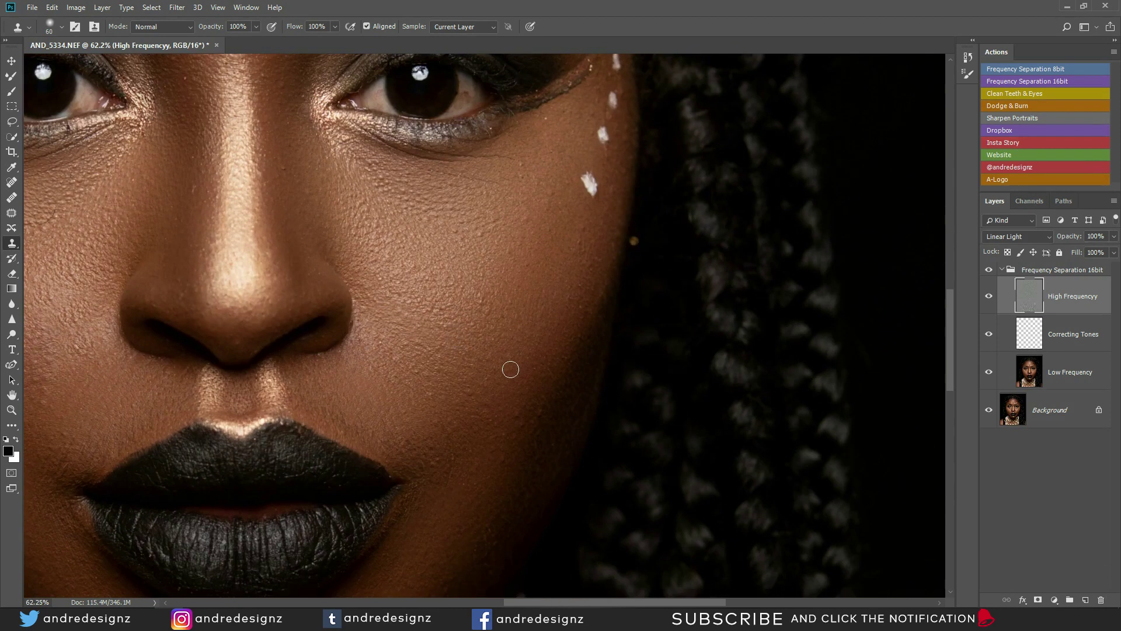
pyautogui.keyDown('alt'); pyautogui.click(530, 385); pyautogui.keyUp('alt')
pyautogui.click(519, 430)
pyautogui.keyDown('alt'); pyautogui.click(530, 392); pyautogui.keyUp('alt')
pyautogui.click(540, 412)
pyautogui.keyDown('alt'); pyautogui.click(535, 372); pyautogui.keyUp('alt')
# - Clone nearby clean skin over the blemishes along the image-right jaw and just above that corner of the mouth
pyautogui.keyDown('alt'); pyautogui.click(505, 464); pyautogui.keyUp('alt')
pyautogui.click(524, 470)
pyautogui.keyDown('alt'); pyautogui.click(527, 417); pyautogui.keyUp('alt')
pyautogui.click(506, 400)
pyautogui.click(428, 443)
pyautogui.moveTo(417, 441); pyautogui.dragTo(407, 443)
pyautogui.keyDown('alt'); pyautogui.click(432, 422); pyautogui.keyUp('alt')
# - Retouch the texture blemishes across the upper and outer image-right cheek below the eye, sampling clean skin nearby
pyautogui.scroll(4, 491, 397)
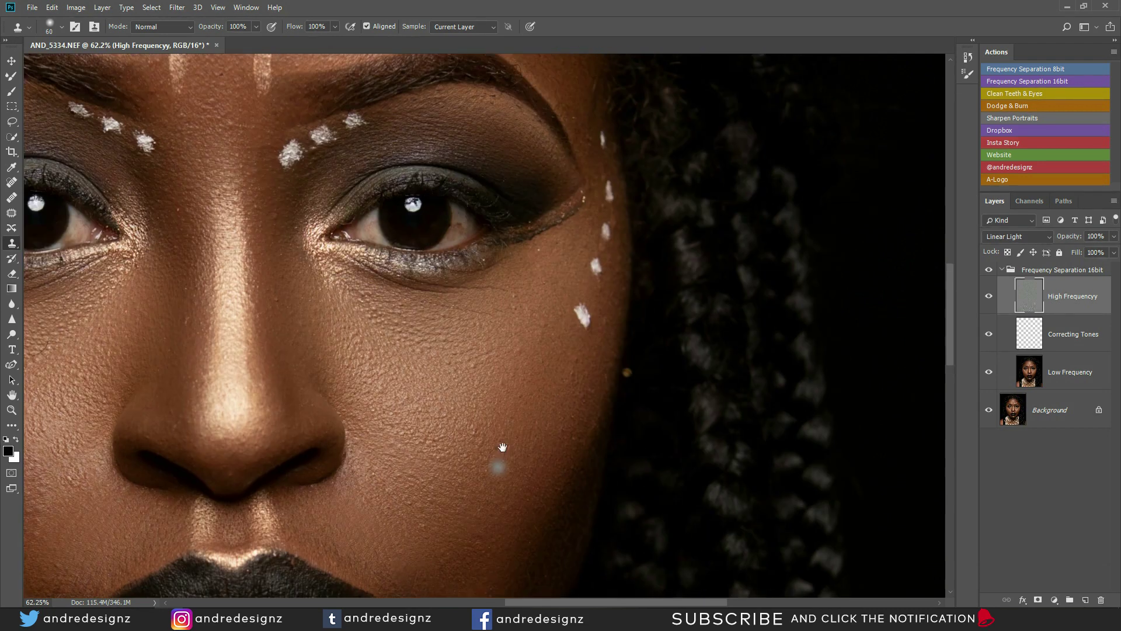
pyautogui.moveTo(517, 390); pyautogui.dragTo(523, 421)
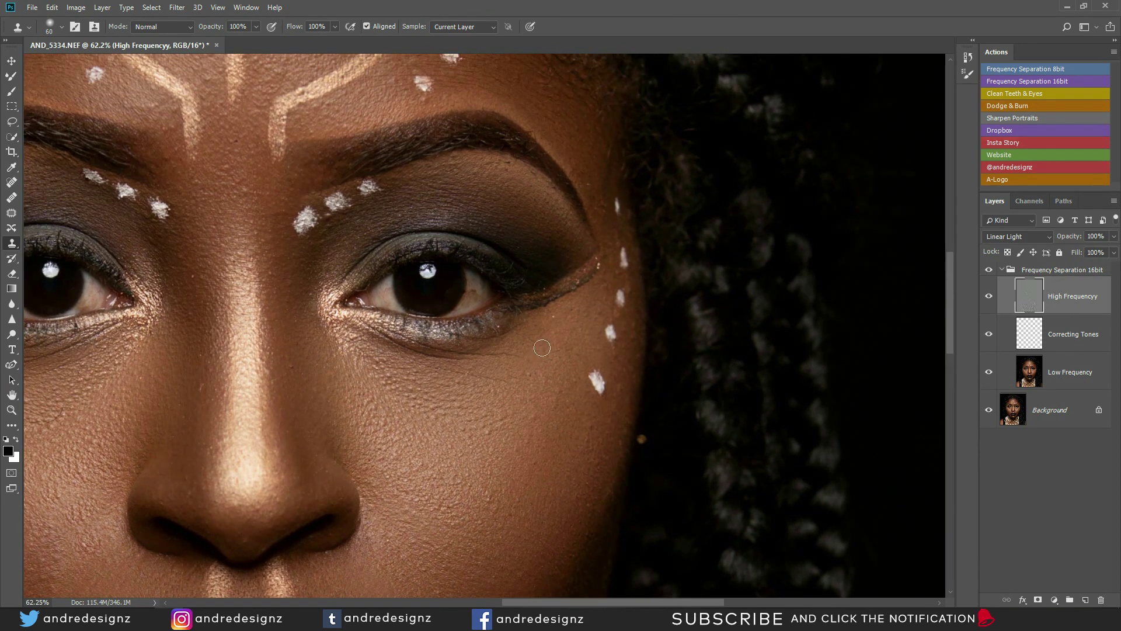
pyautogui.moveTo(539, 369)
pyautogui.mouseDown()
pyautogui.moveTo(556, 391)
pyautogui.moveTo(533, 417)
pyautogui.mouseUp()
pyautogui.click(498, 433)
pyautogui.keyDown('alt'); pyautogui.click(518, 451); pyautogui.keyUp('alt')
pyautogui.click(562, 441)
pyautogui.click(590, 423)
pyautogui.moveTo(591, 424); pyautogui.dragTo(577, 438)
pyautogui.keyDown('alt'); pyautogui.click(551, 463); pyautogui.keyUp('alt')
pyautogui.moveTo(500, 499); pyautogui.dragTo(489, 495)
pyautogui.click(450, 524)
# - Clone smooth skin texture over the uneven area directly beneath the image-right eyebrow
pyautogui.moveTo(505, 403); pyautogui.dragTo(524, 509)
pyautogui.moveTo(528, 379); pyautogui.dragTo(543, 455)
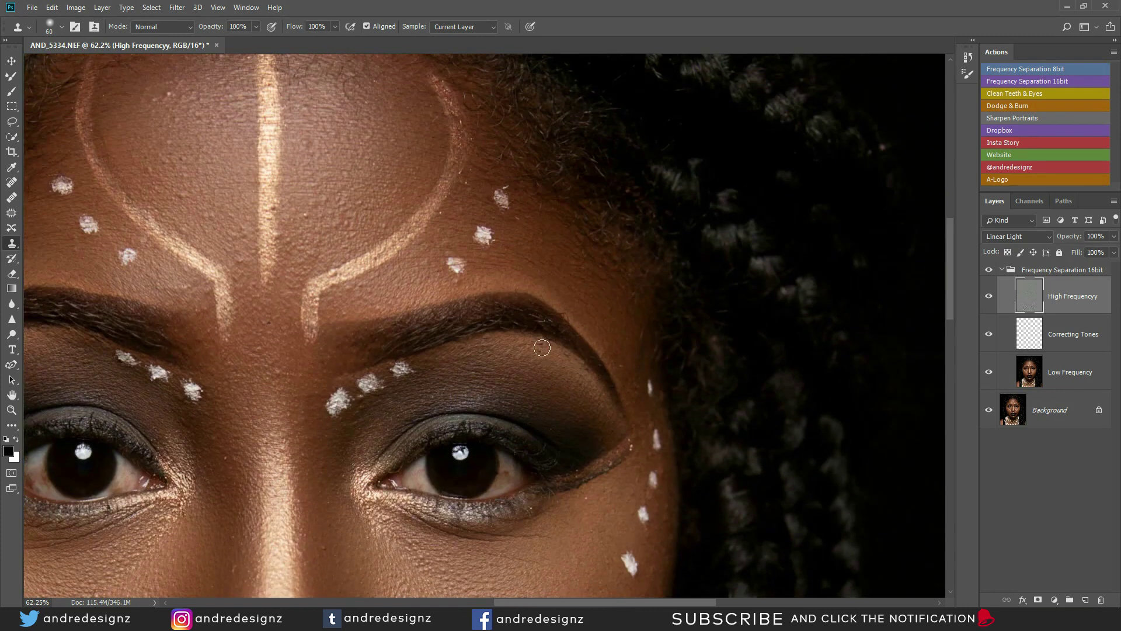
pyautogui.keyDown('alt'); pyautogui.click(512, 360); pyautogui.keyUp('alt')
pyautogui.moveTo(486, 357); pyautogui.dragTo(460, 352)
# - Reduce the Clone Stamp size to 45 and clean the texture bumps on the forehead between the painted lines
pyautogui.moveTo(530, 349); pyautogui.dragTo(469, 309)
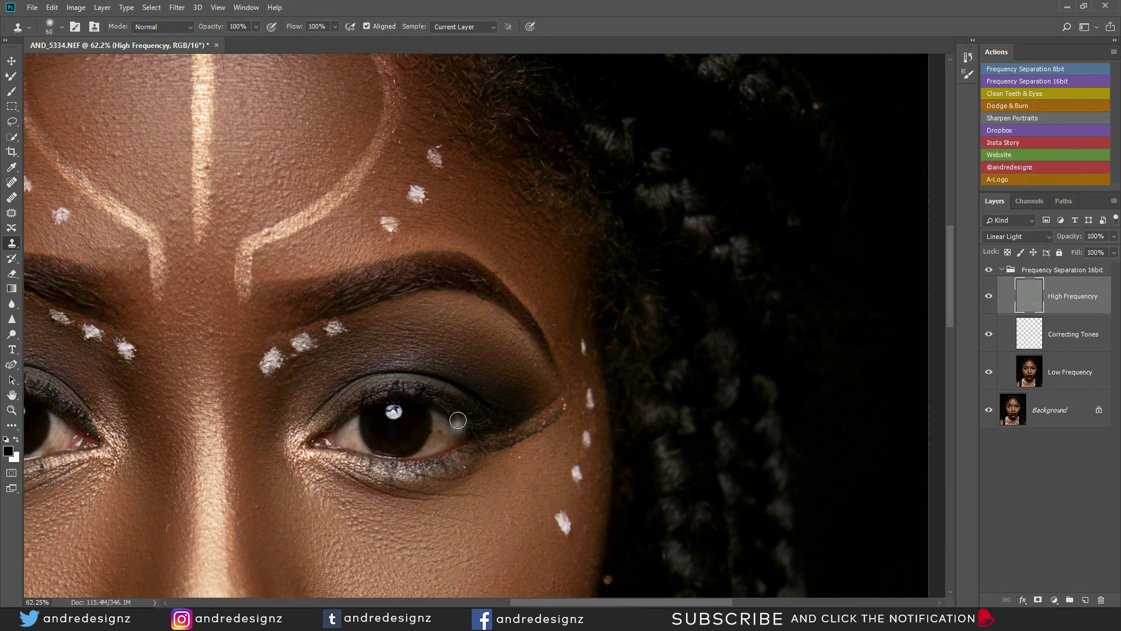
pyautogui.press('[')
pyautogui.press('[')
pyautogui.moveTo(490, 330); pyautogui.dragTo(500, 432)
pyautogui.moveTo(448, 342)
pyautogui.mouseDown()
pyautogui.moveTo(513, 391)
pyautogui.moveTo(628, 373)
pyautogui.mouseUp()
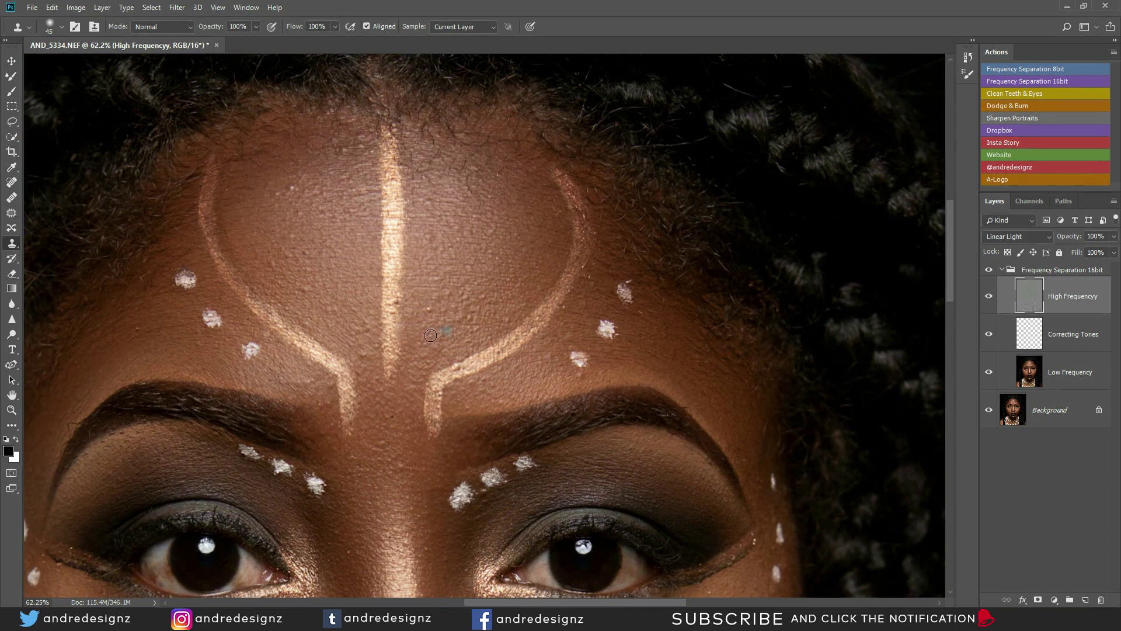
pyautogui.click(480, 304)
pyautogui.keyDown('alt'); pyautogui.click(511, 293); pyautogui.keyUp('alt')
pyautogui.moveTo(476, 329); pyautogui.dragTo(472, 331)
pyautogui.click(442, 306)
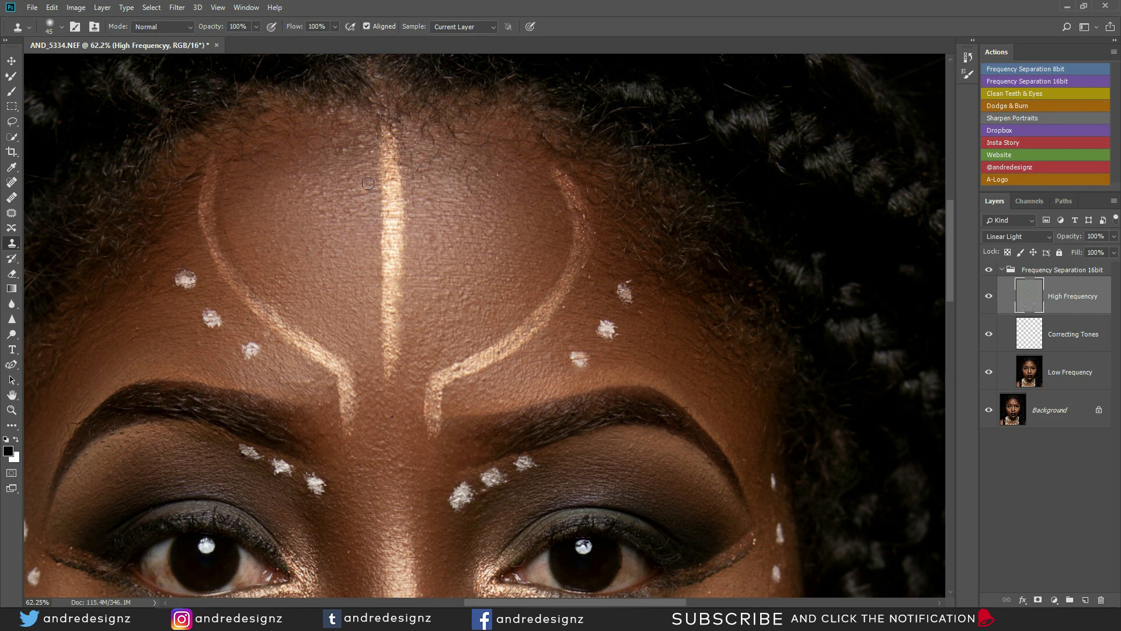
# - Clone clean skin over the blemishes on the image-left side of the forehead and around the eyebrow's outer end
pyautogui.moveTo(476, 220); pyautogui.dragTo(425, 157)
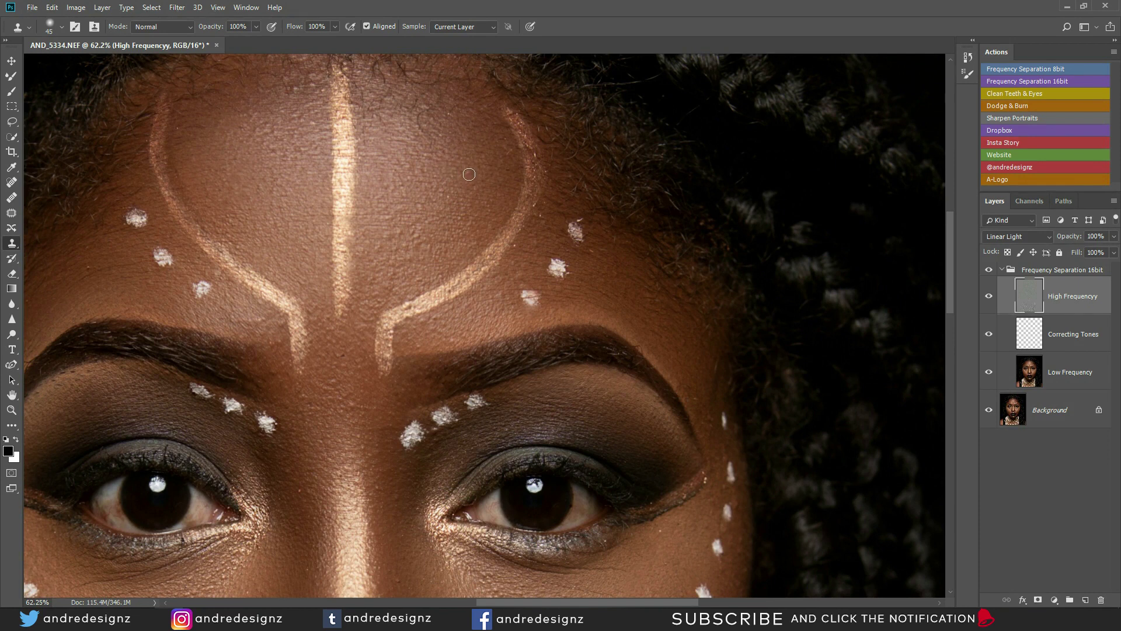
pyautogui.moveTo(391, 226)
pyautogui.mouseDown()
pyautogui.moveTo(502, 219)
pyautogui.moveTo(426, 230)
pyautogui.mouseUp()
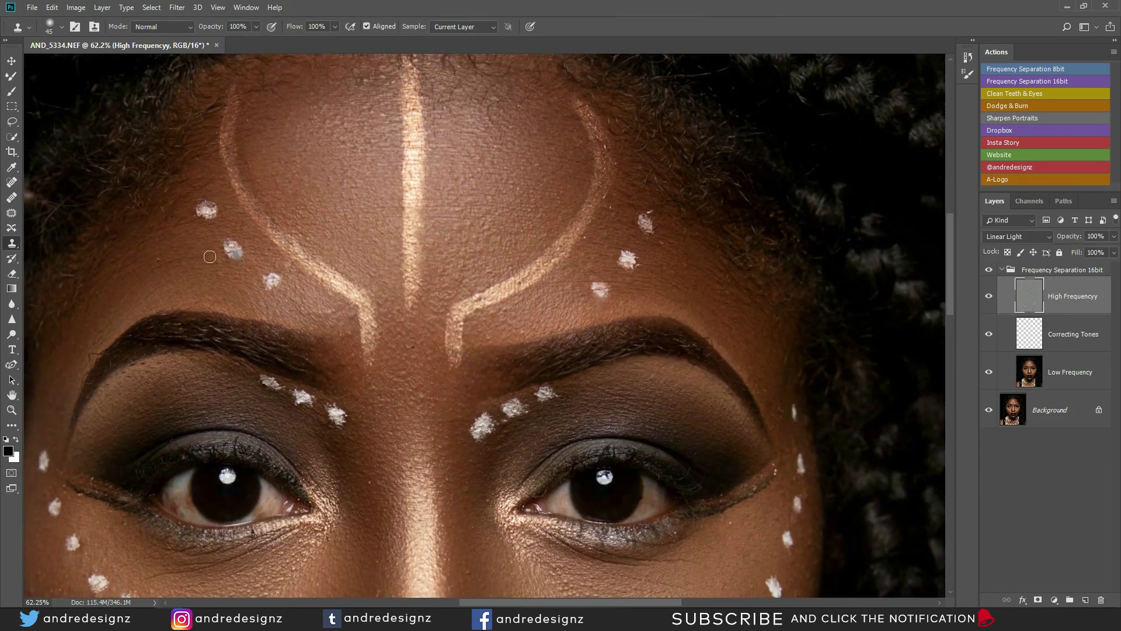
pyautogui.keyDown('alt'); pyautogui.click(166, 244); pyautogui.keyUp('alt')
pyautogui.click(158, 260)
pyautogui.keyDown('alt'); pyautogui.click(93, 333); pyautogui.keyUp('alt')
pyautogui.moveTo(94, 350); pyautogui.dragTo(96, 346)
pyautogui.moveTo(73, 388)
pyautogui.mouseDown()
pyautogui.moveTo(110, 343)
pyautogui.moveTo(135, 373)
pyautogui.moveTo(100, 393)
pyautogui.mouseUp()
# - Sample skin below the image-left eyebrow and retouch the texture at the outer corner of that eye
pyautogui.keyDown('alt'); pyautogui.click(148, 382); pyautogui.keyUp('alt')
pyautogui.keyDown('alt'); pyautogui.click(130, 384); pyautogui.keyUp('alt')
pyautogui.moveTo(263, 411)
pyautogui.mouseDown()
pyautogui.moveTo(303, 263)
pyautogui.moveTo(387, 282)
pyautogui.moveTo(398, 274)
pyautogui.mouseUp()
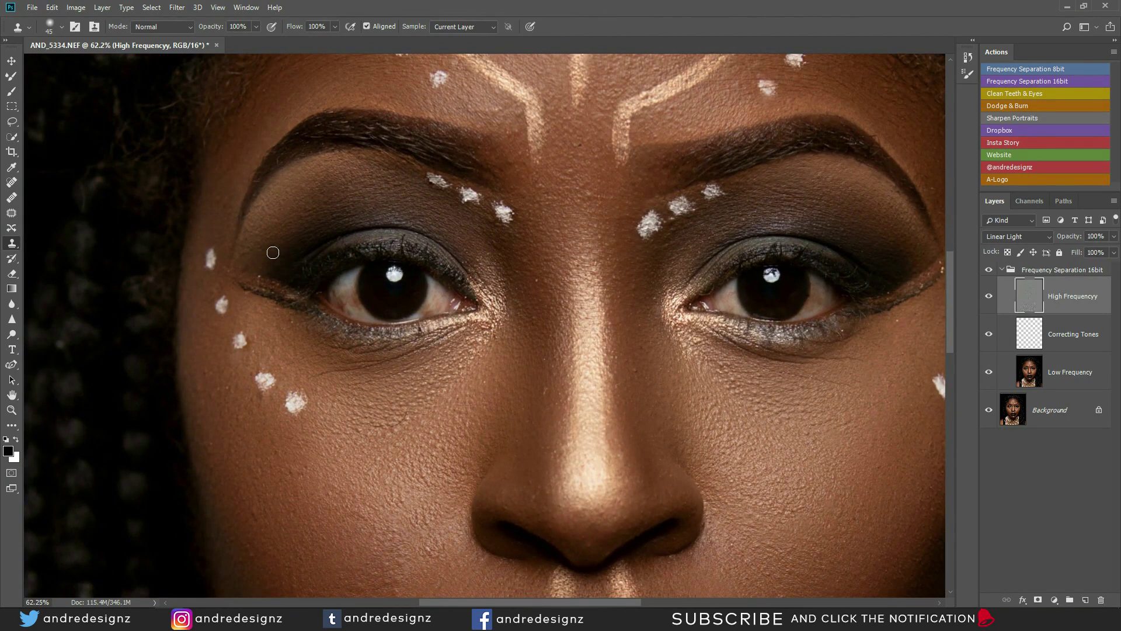
pyautogui.moveTo(253, 272); pyautogui.dragTo(261, 266)
# - Clone clean texture over the blemishes between the nose bridge and the inner corner of the image-right eye
pyautogui.moveTo(465, 387)
pyautogui.mouseDown()
pyautogui.moveTo(449, 307)
pyautogui.moveTo(403, 293)
pyautogui.moveTo(308, 349)
pyautogui.mouseUp()
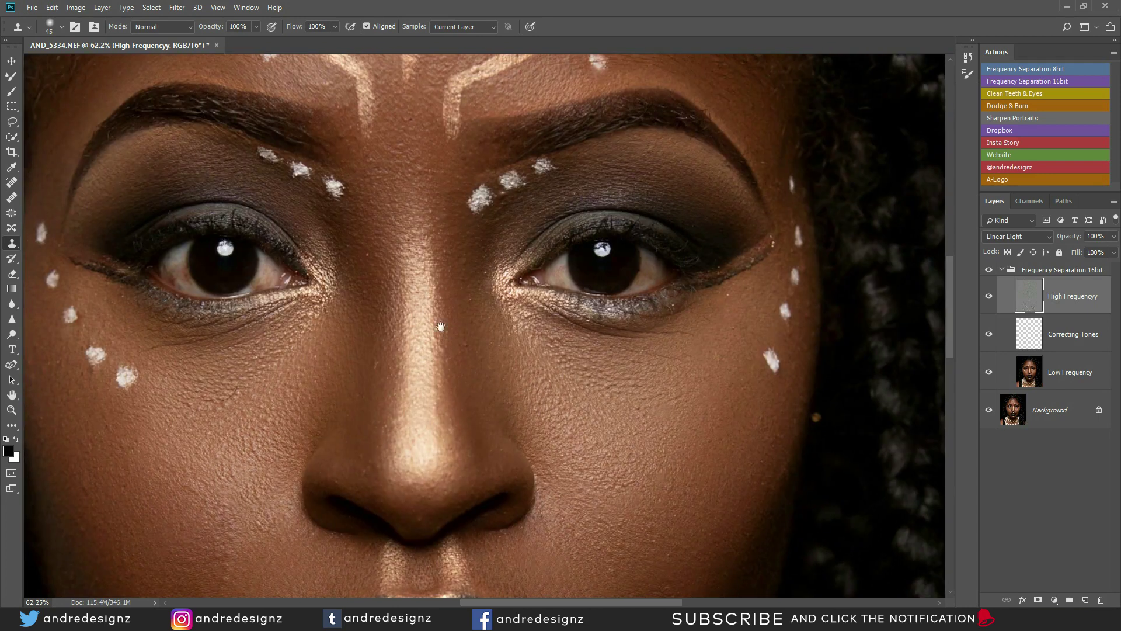
pyautogui.moveTo(439, 289); pyautogui.dragTo(362, 282)
pyautogui.keyDown('alt'); pyautogui.click(375, 264); pyautogui.keyUp('alt')
pyautogui.click(366, 245)
pyautogui.keyDown('alt'); pyautogui.click(390, 278); pyautogui.keyUp('alt')
pyautogui.click(385, 252)
pyautogui.moveTo(417, 231); pyautogui.dragTo(384, 208)
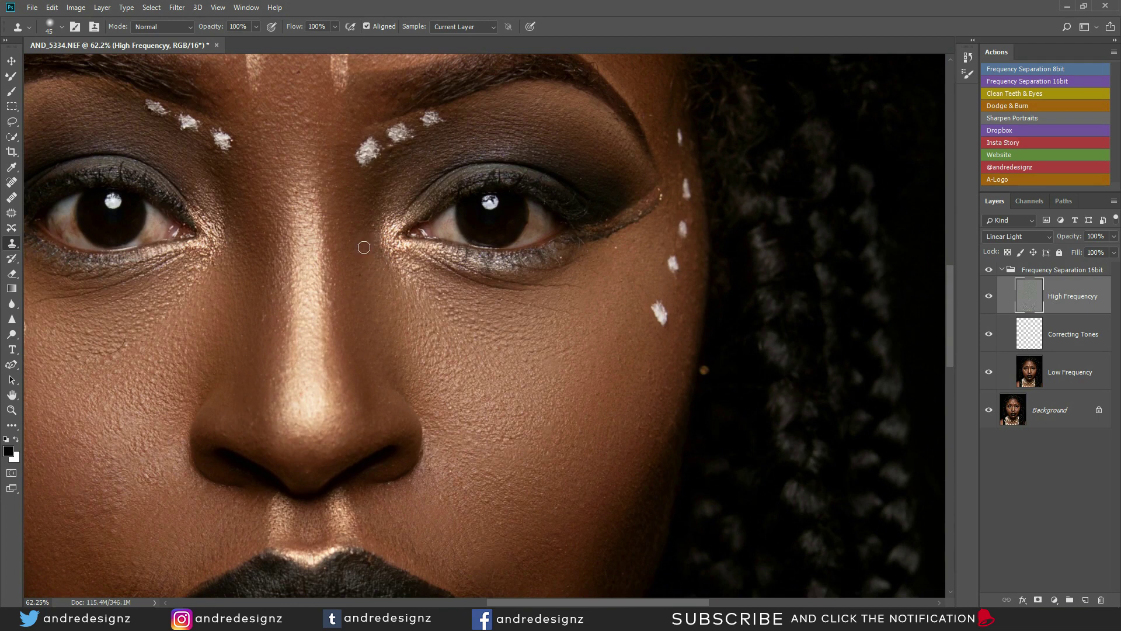
pyautogui.keyDown('alt'); pyautogui.click(367, 260); pyautogui.keyUp('alt')
pyautogui.click(383, 255)
# - Retouch the skin texture along the image-left side of the nose with sampled skin nearby
pyautogui.moveTo(359, 269); pyautogui.dragTo(427, 185)
pyautogui.keyDown('alt'); pyautogui.click(327, 252); pyautogui.keyUp('alt')
pyautogui.click(338, 234)
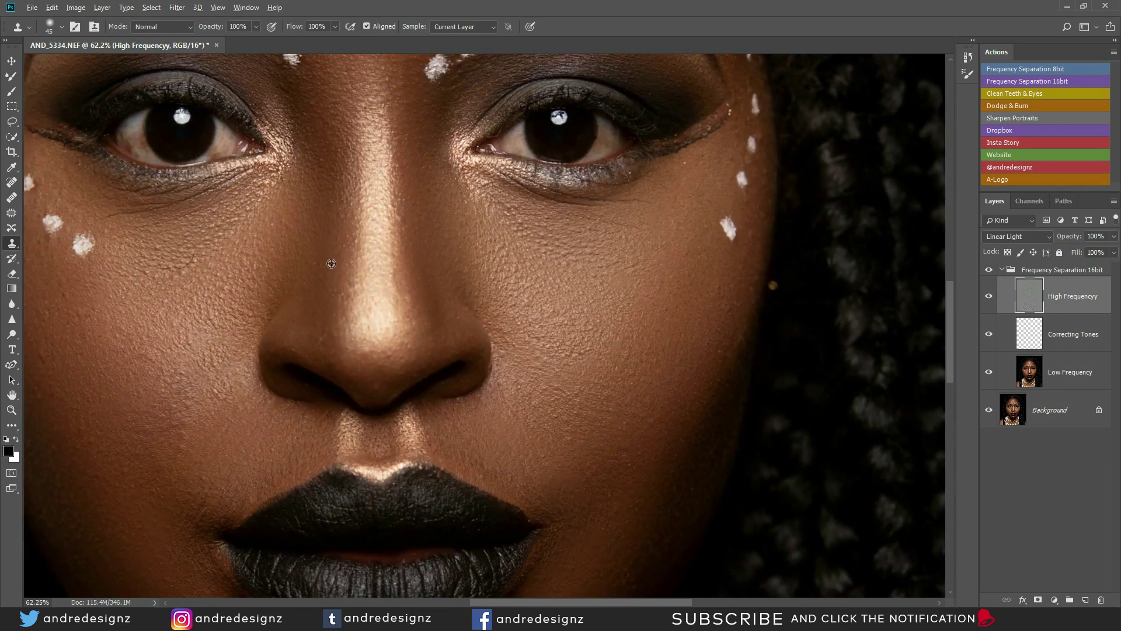
pyautogui.click(292, 242)
# - Clone clean skin over the remaining bumps below the image-left eye and on the outer part of that cheek
pyautogui.moveTo(396, 363)
pyautogui.mouseDown()
pyautogui.moveTo(380, 230)
pyautogui.moveTo(484, 319)
pyautogui.mouseUp()
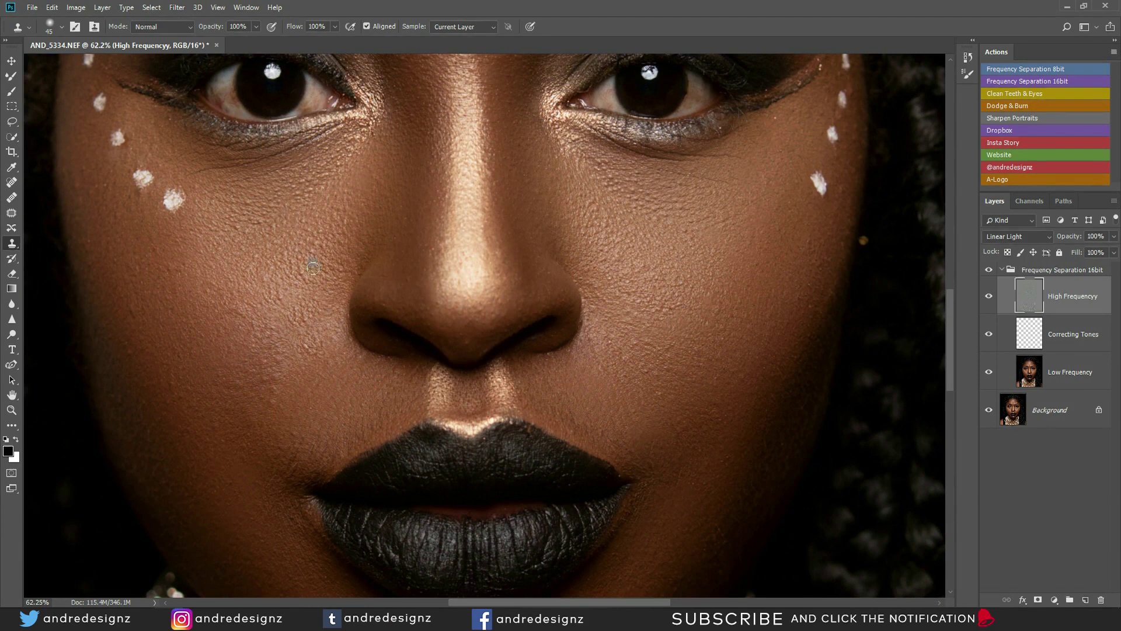
pyautogui.keyDown('alt'); pyautogui.click(252, 231); pyautogui.keyUp('alt')
pyautogui.keyDown('alt'); pyautogui.click(243, 175); pyautogui.keyUp('alt')
pyautogui.click(232, 194)
pyautogui.scroll(-3, 292, 237)
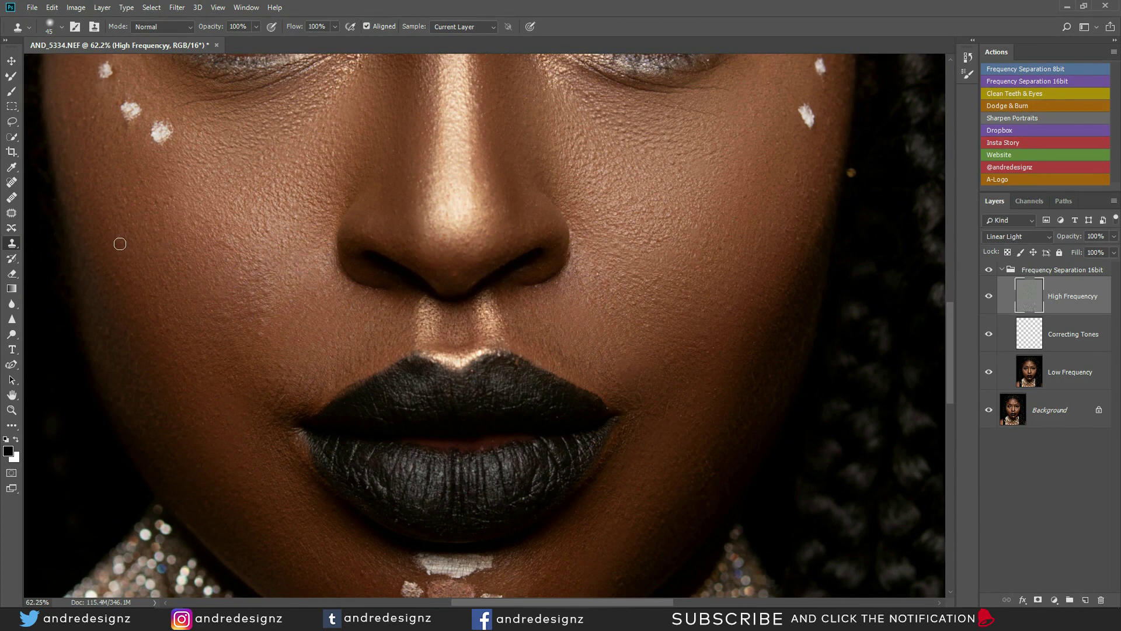
pyautogui.moveTo(156, 317); pyautogui.dragTo(171, 311)
# - Remove the specks at the outer corner of the image-right eye and even the cheek texture beneath that eye
pyautogui.moveTo(627, 277); pyautogui.dragTo(601, 405)
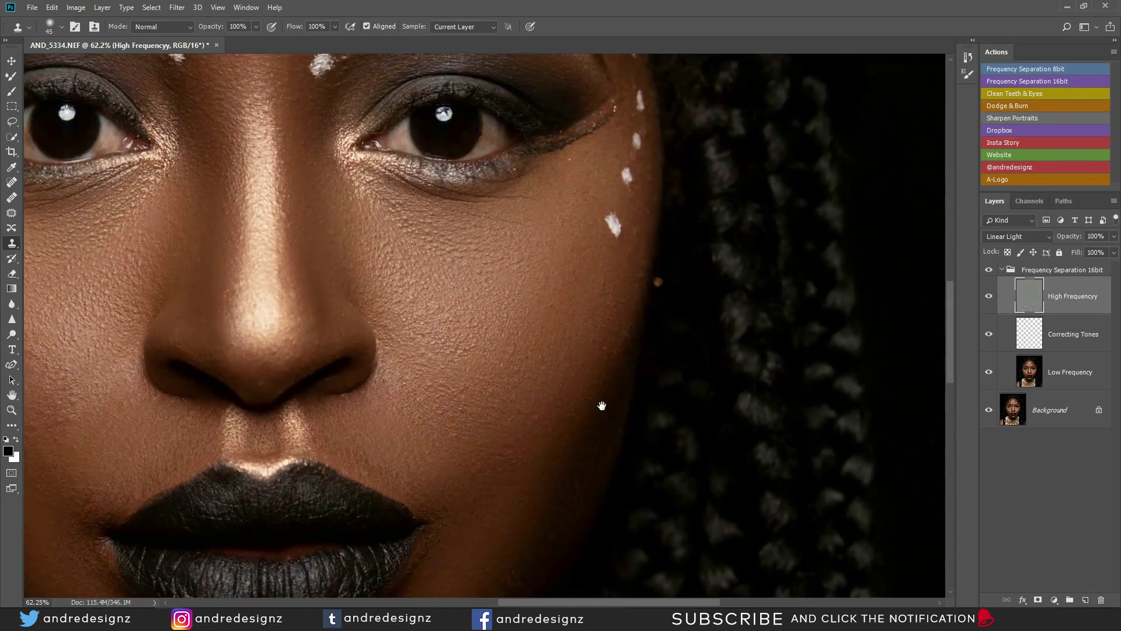
pyautogui.moveTo(485, 266); pyautogui.dragTo(501, 303)
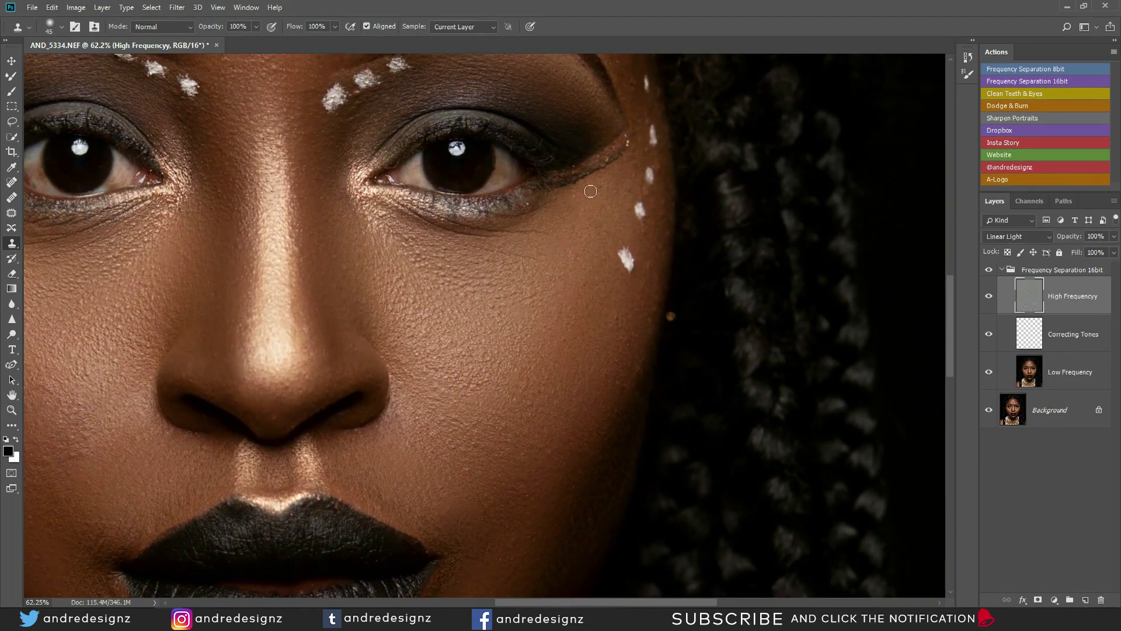
pyautogui.moveTo(629, 141)
pyautogui.mouseDown()
pyautogui.moveTo(631, 166)
pyautogui.moveTo(613, 183)
pyautogui.mouseUp()
pyautogui.click(475, 261)
pyautogui.moveTo(443, 249)
pyautogui.mouseDown()
pyautogui.moveTo(409, 243)
pyautogui.moveTo(427, 266)
pyautogui.moveTo(442, 248)
pyautogui.moveTo(443, 274)
pyautogui.moveTo(472, 252)
pyautogui.moveTo(447, 279)
pyautogui.moveTo(482, 252)
pyautogui.moveTo(491, 278)
pyautogui.moveTo(454, 292)
pyautogui.moveTo(489, 265)
pyautogui.moveTo(497, 292)
pyautogui.moveTo(487, 309)
pyautogui.moveTo(520, 280)
pyautogui.moveTo(524, 315)
pyautogui.mouseUp()
pyautogui.click(448, 280)
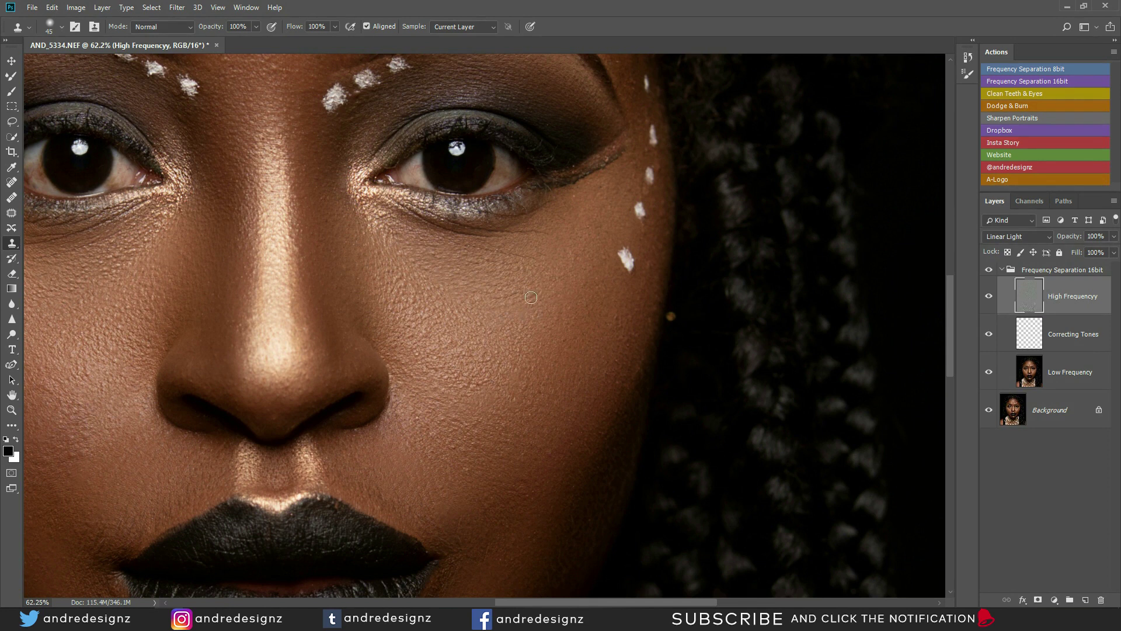
# - Sample clean skin on the outer image-right cheek and clone over the blemishes lower on that cheek
pyautogui.scroll(-3, 576, 306)
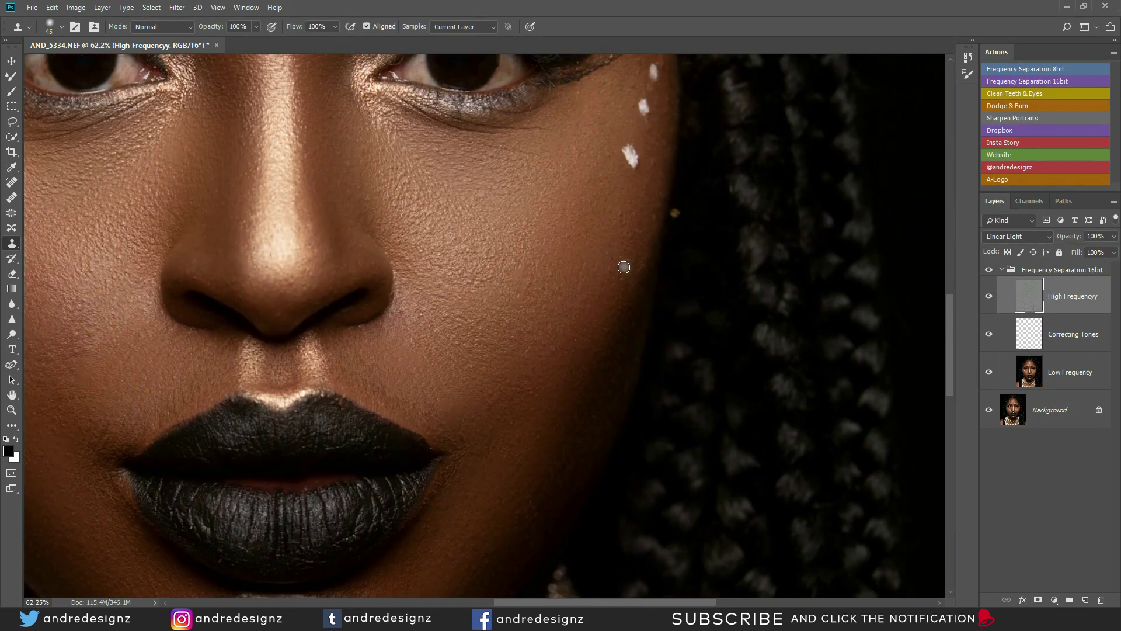
pyautogui.keyDown('alt'); pyautogui.click(622, 247); pyautogui.keyUp('alt')
pyautogui.click(518, 386)
pyautogui.keyDown('alt'); pyautogui.click(530, 357); pyautogui.keyUp('alt')
pyautogui.moveTo(527, 385); pyautogui.dragTo(519, 400)
# - Clone clean skin texture over the blemishes on the image-right jaw below the corner of the mouth
pyautogui.scroll(-3, 533, 358)
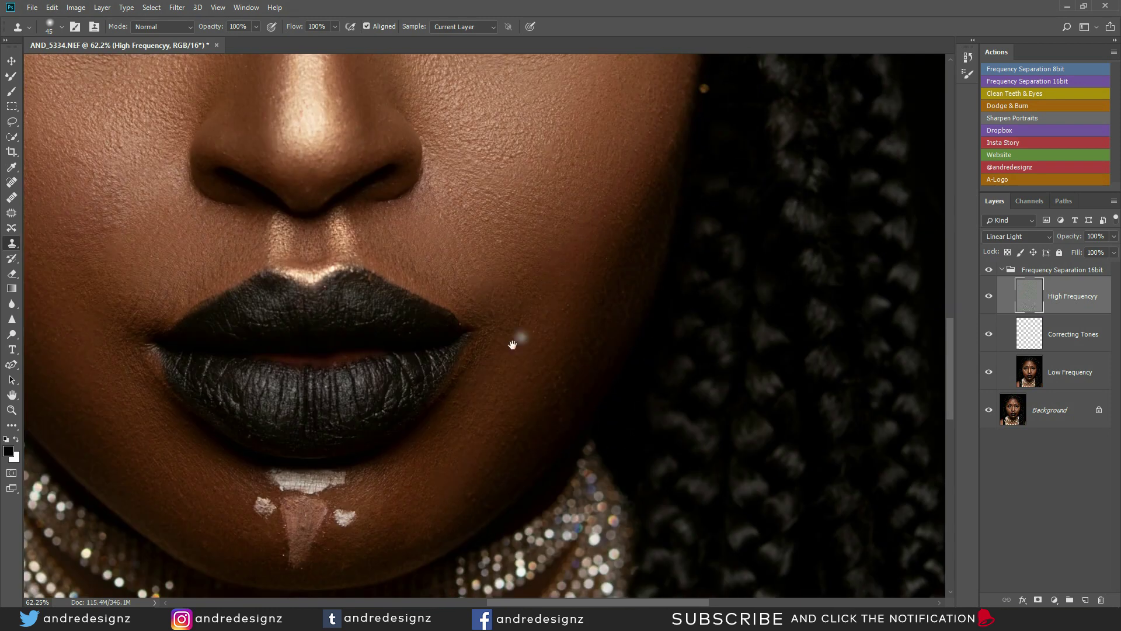
pyautogui.scroll(-3, 520, 305)
pyautogui.keyDown('alt'); pyautogui.click(511, 367); pyautogui.keyUp('alt')
pyautogui.moveTo(487, 416); pyautogui.dragTo(473, 422)
# - Undo a trial clone stroke on the chin paint, sample skin beside it, and retouch the lower chin
pyautogui.moveTo(469, 384); pyautogui.dragTo(576, 261)
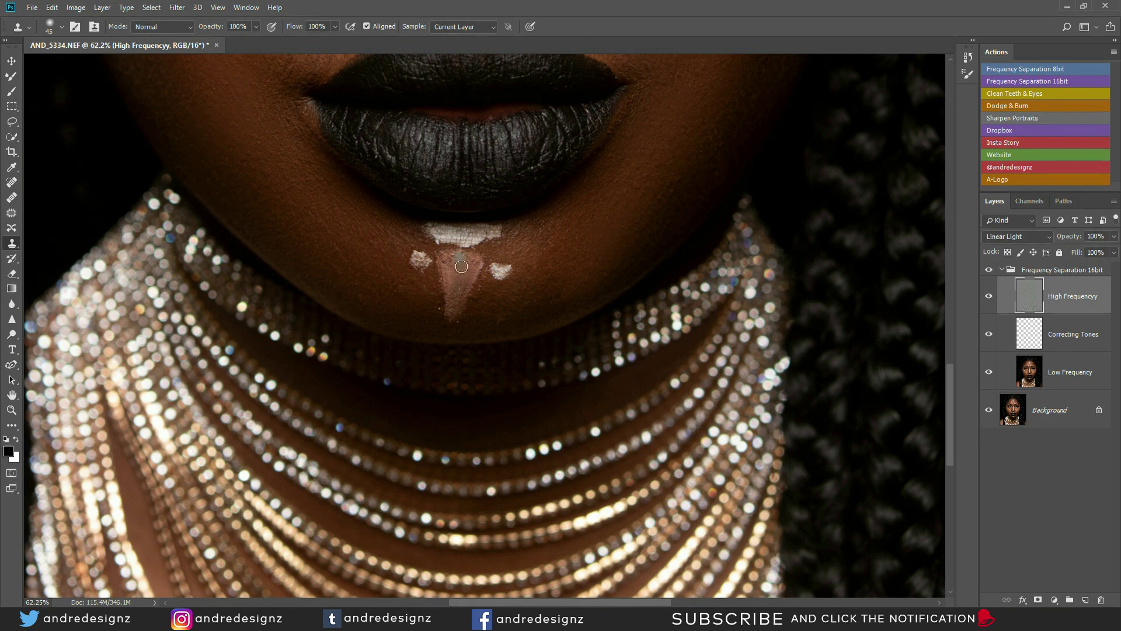
pyautogui.moveTo(459, 256); pyautogui.dragTo(465, 270)
pyautogui.hotkey('ctrl', 'z')
pyautogui.keyDown('alt'); pyautogui.click(506, 305); pyautogui.keyUp('alt')
pyautogui.moveTo(487, 299)
pyautogui.mouseDown()
pyautogui.moveTo(422, 285)
pyautogui.moveTo(438, 306)
pyautogui.mouseUp()
# - Compare the whole portrait before and after retouching by hiding and showing the Frequency Separation 16bit group
pyautogui.scroll(-5, 448, 296)
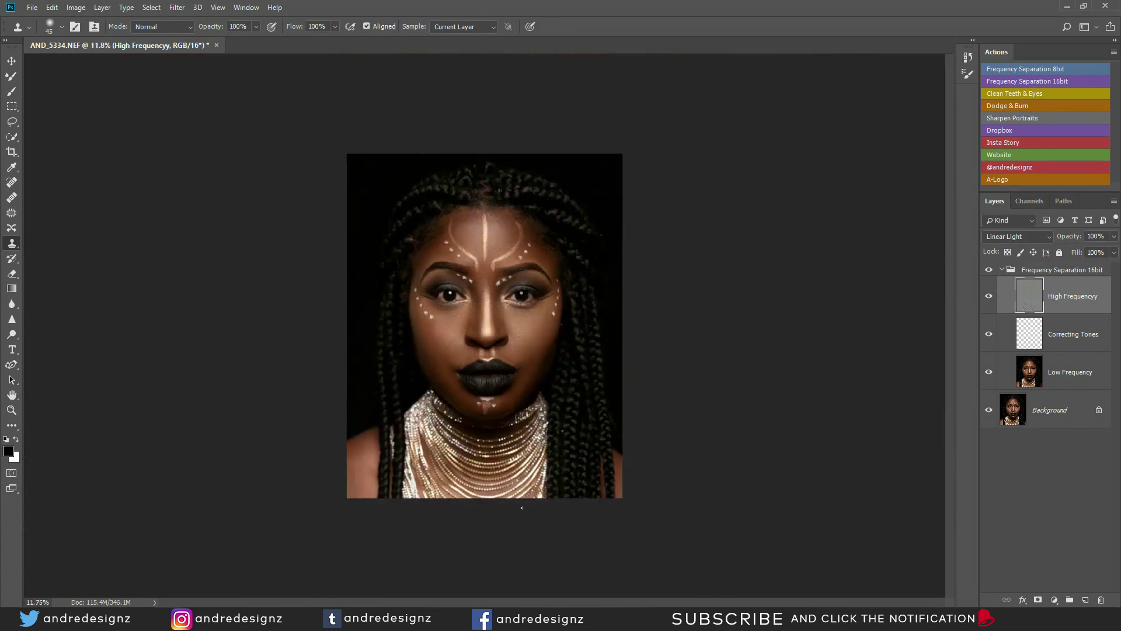
pyautogui.scroll(4, 550, 463)
pyautogui.scroll(-5, 356, 287)
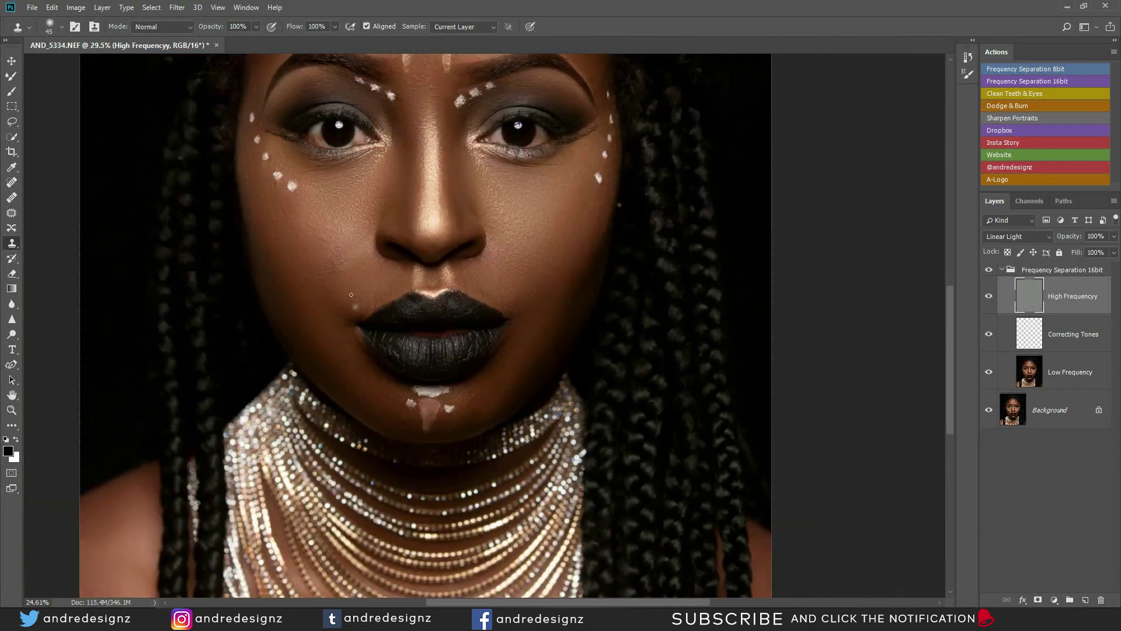
pyautogui.scroll(-1, 355, 288)
pyautogui.scroll(1, 516, 350)
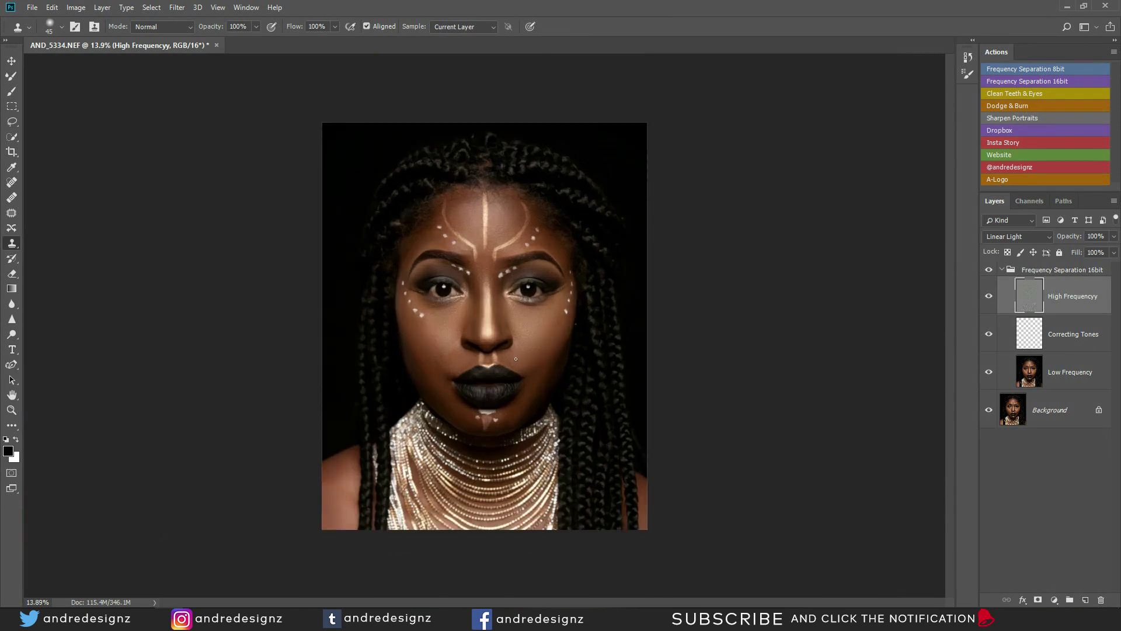
pyautogui.click(991, 276)
pyautogui.scroll(3, 676, 290)
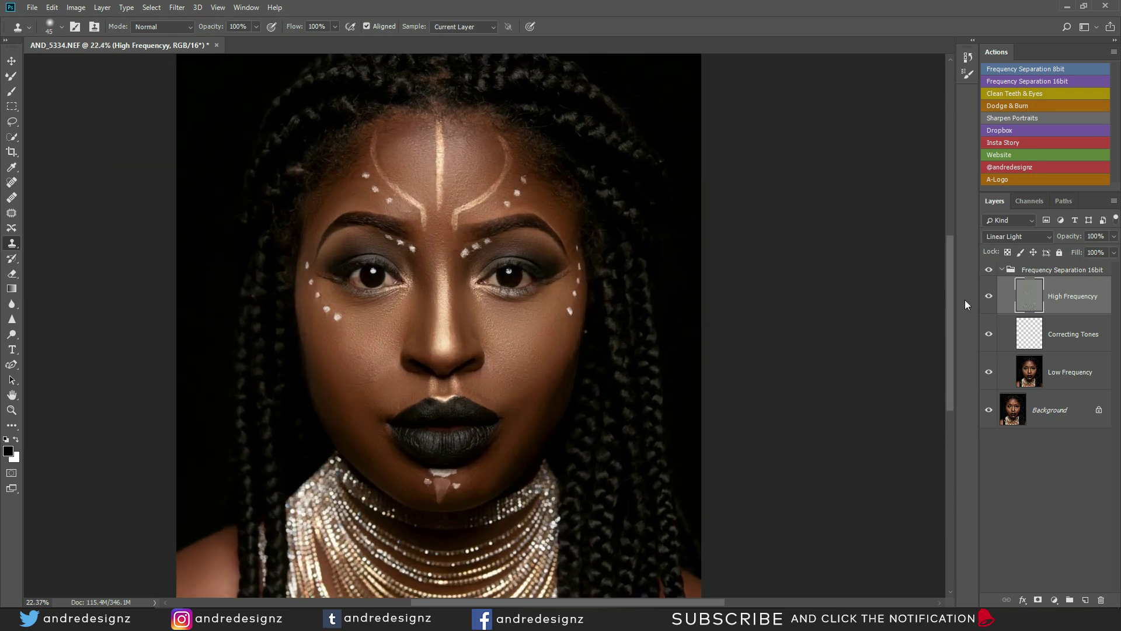
pyautogui.click(988, 272)
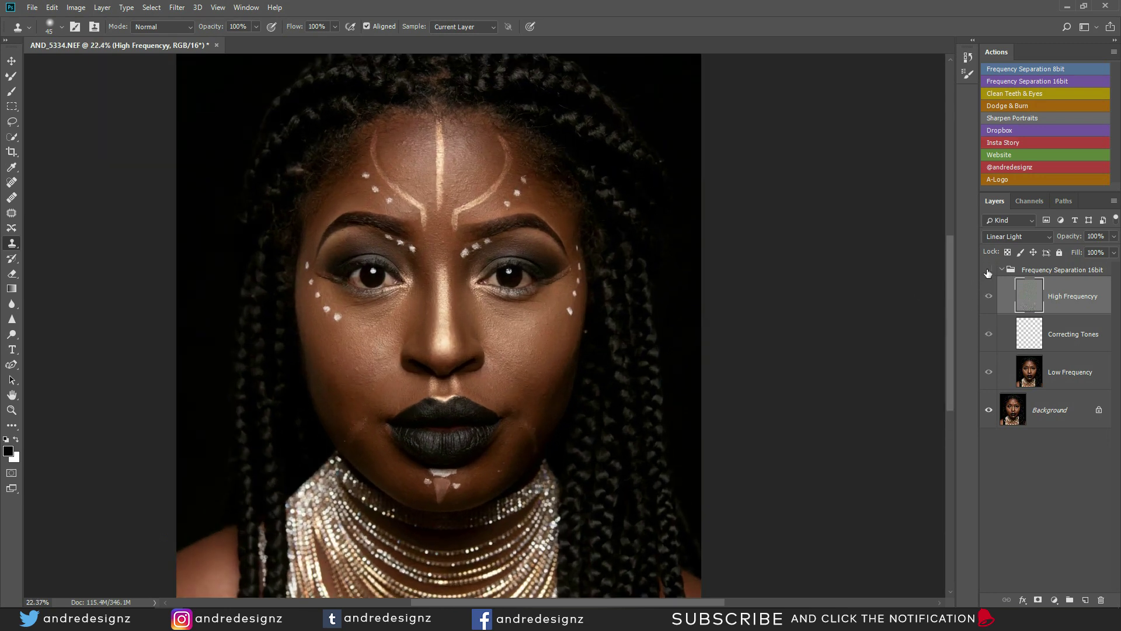
pyautogui.click(988, 273)
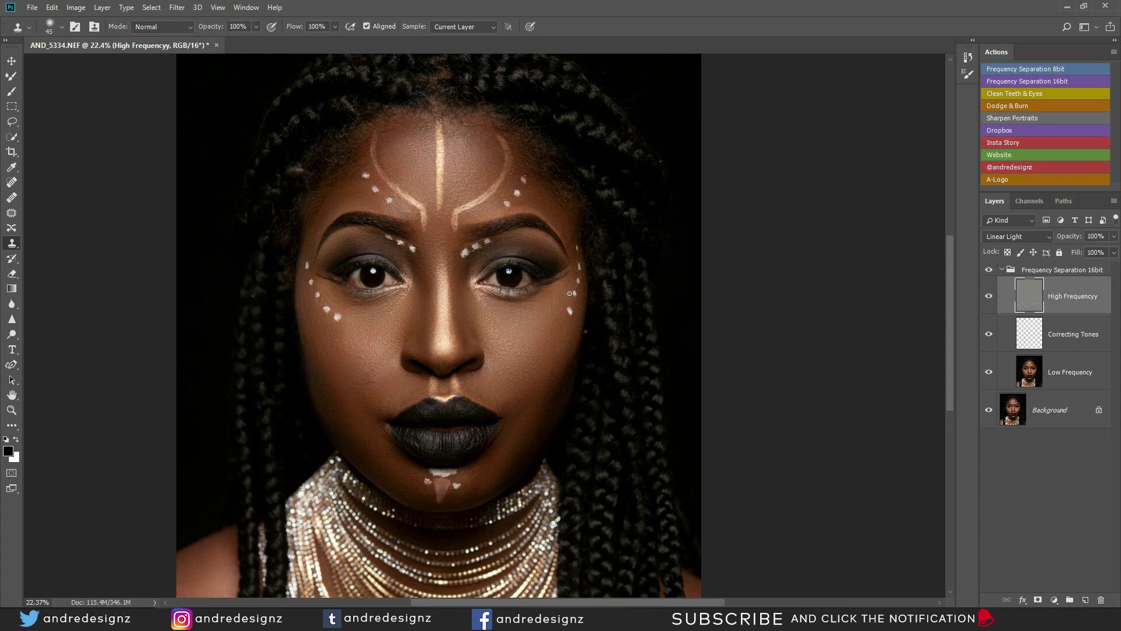
pyautogui.scroll(-1, 570, 293)
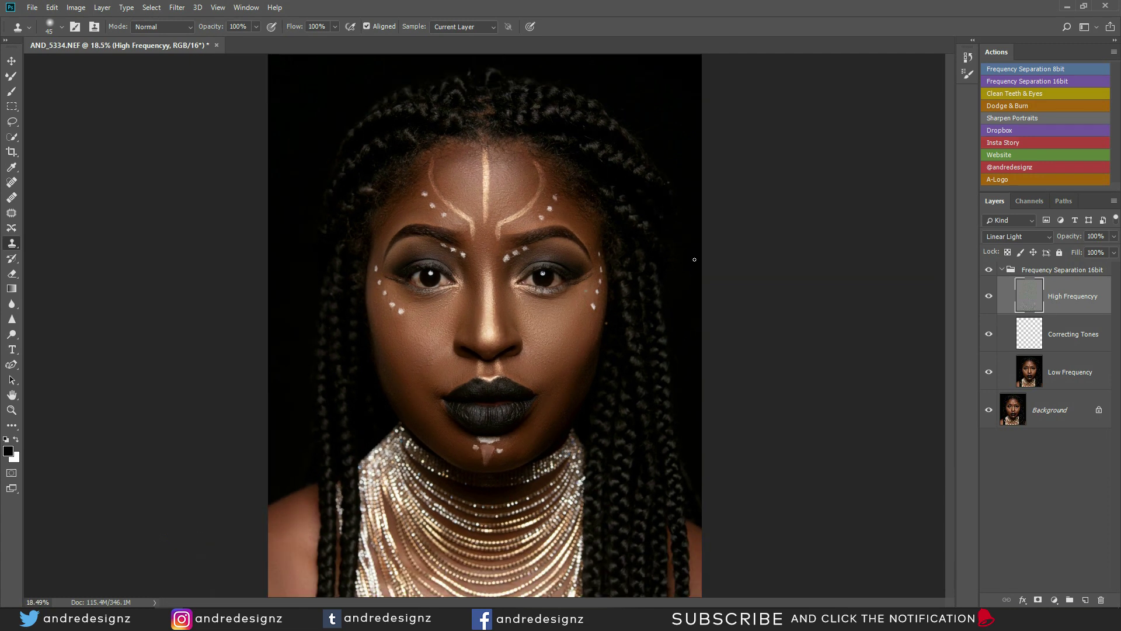
# - Collapse the Frequency Separation 16bit group and run the Dodge & Burn action to add its layers above
pyautogui.click(1002, 270)
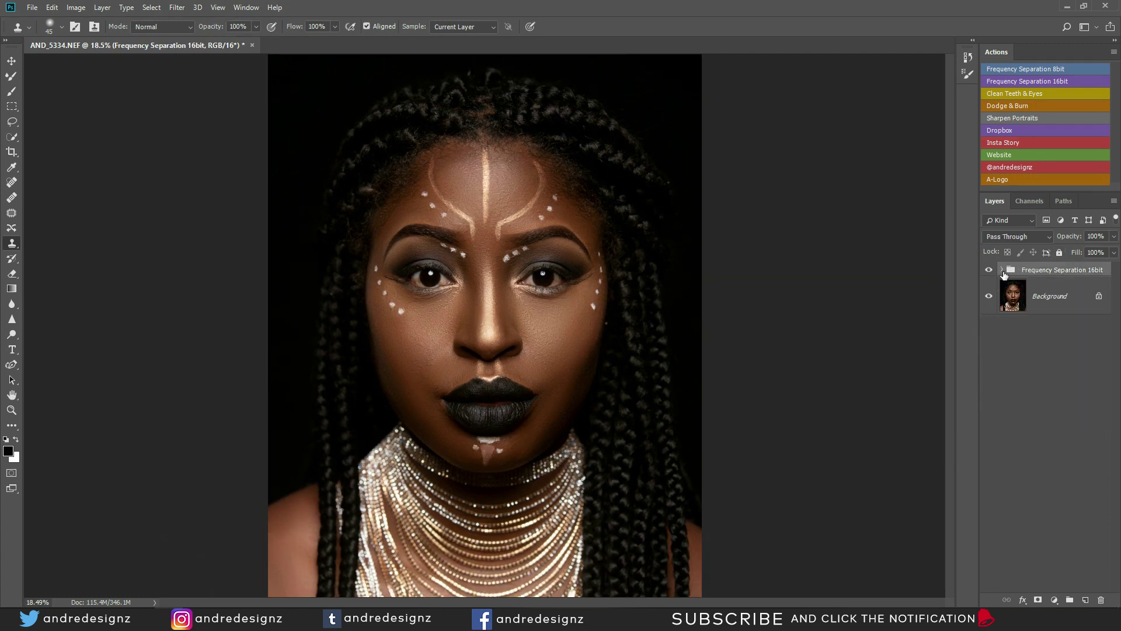
pyautogui.click(1009, 105)
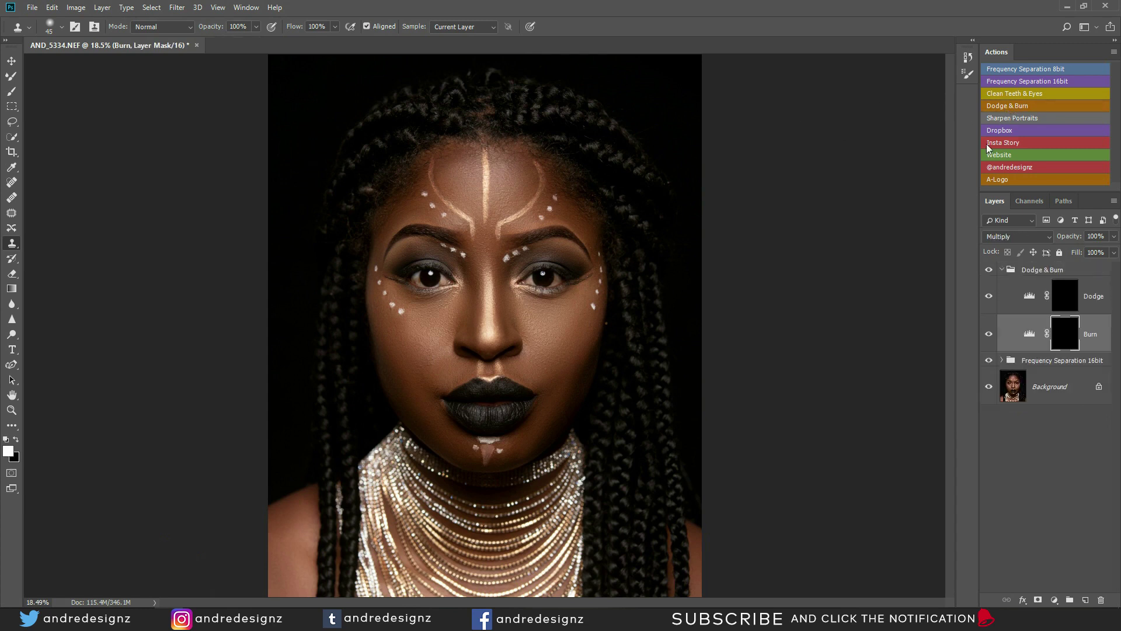
# - Switch to the Brush tool for the Burn mask, with flow at 1% and brush size at 250
pyautogui.press('b')
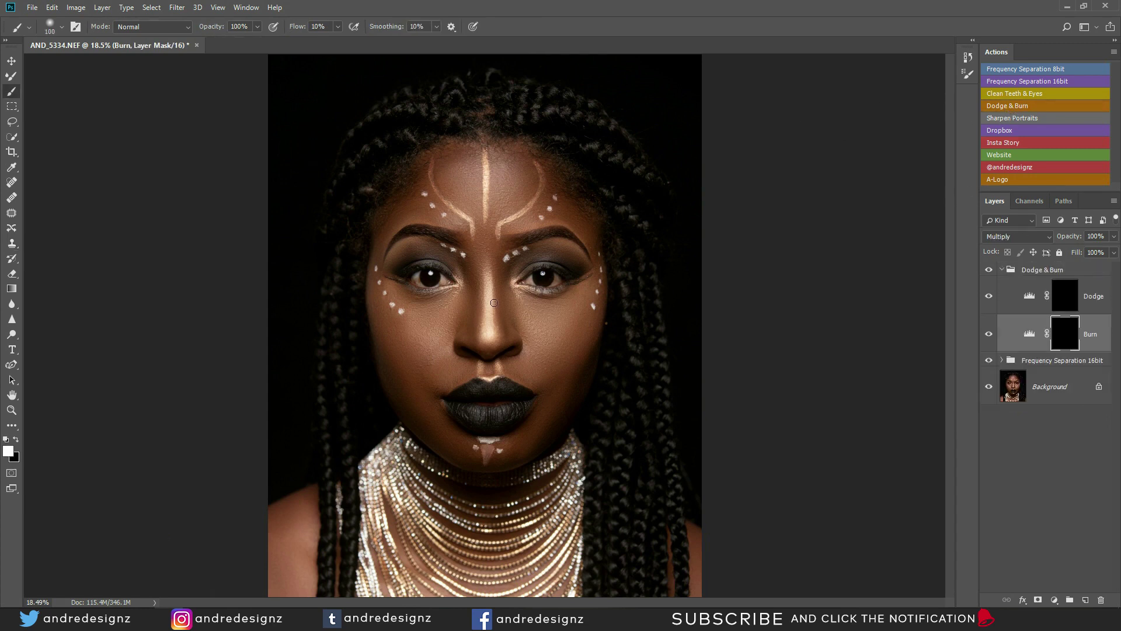
pyautogui.click(336, 28)
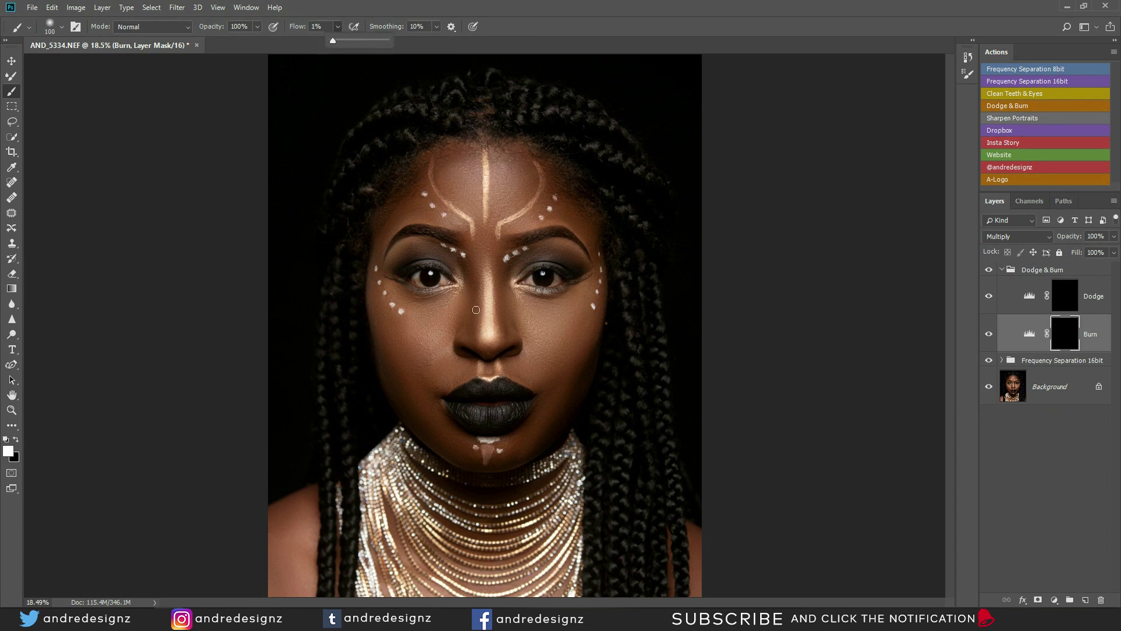
pyautogui.press(']')
pyautogui.press(']')
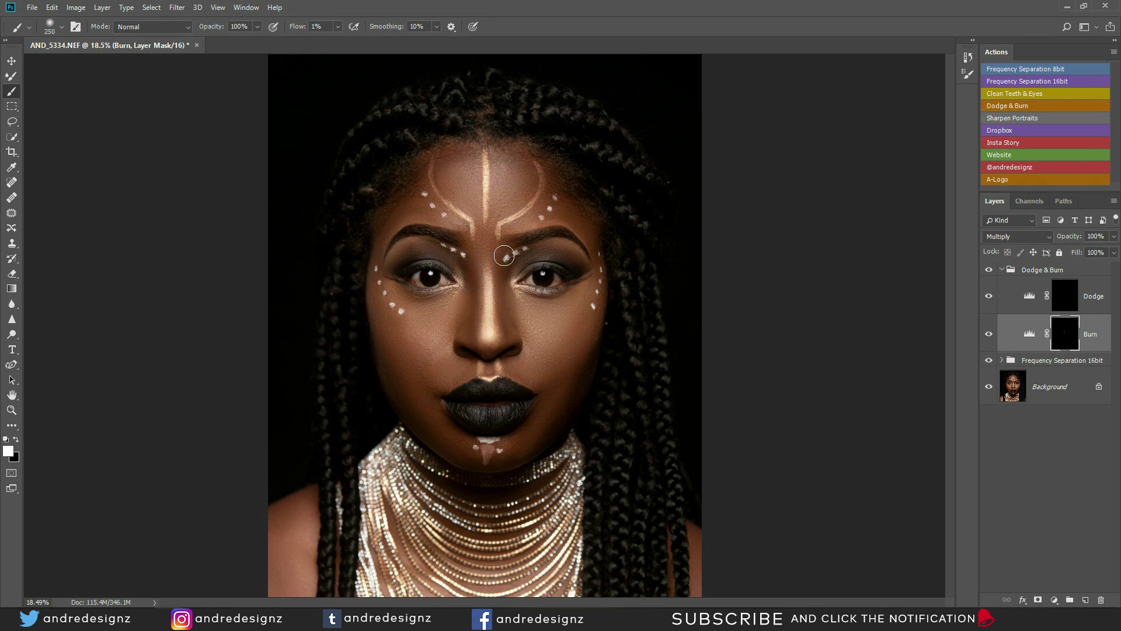
# - Paint the Burn mask along both lower cheeks and jaw sides, and beside the nose bridge near the inner eye
pyautogui.click(988, 334)
pyautogui.press(']')
pyautogui.moveTo(424, 417)
pyautogui.mouseDown()
pyautogui.moveTo(379, 342)
pyautogui.moveTo(398, 378)
pyautogui.mouseUp()
pyautogui.moveTo(567, 367)
pyautogui.mouseDown()
pyautogui.moveTo(578, 345)
pyautogui.moveTo(563, 435)
pyautogui.mouseUp()
pyautogui.press('[')
pyautogui.moveTo(504, 278); pyautogui.dragTo(531, 252)
# - Darken the forehead sides, the shoulder and the lower face on the Burn mask, ending with a brush size of 125
pyautogui.press(']')
pyautogui.press(']')
pyautogui.press(']')
pyautogui.moveTo(422, 180); pyautogui.dragTo(430, 179)
pyautogui.moveTo(543, 169); pyautogui.dragTo(587, 231)
pyautogui.moveTo(305, 547)
pyautogui.mouseDown()
pyautogui.moveTo(296, 508)
pyautogui.moveTo(280, 520)
pyautogui.moveTo(318, 496)
pyautogui.mouseUp()
pyautogui.press('space')
pyautogui.moveTo(547, 401)
pyautogui.mouseDown()
pyautogui.moveTo(571, 401)
pyautogui.moveTo(561, 405)
pyautogui.mouseUp()
pyautogui.press('[')
pyautogui.press('[')
pyautogui.press('[')
# - Brighten the cheeks below both eyes on the Dodge mask, using a brush size of 300
pyautogui.click(1058, 298)
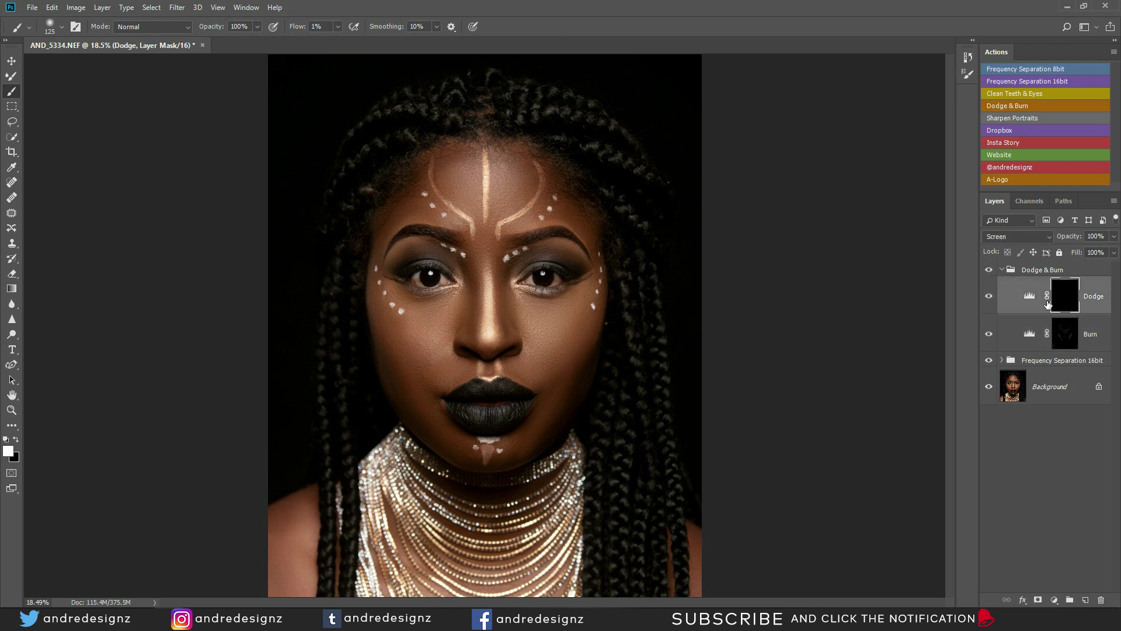
pyautogui.press(']')
pyautogui.press(']')
pyautogui.press(']')
pyautogui.moveTo(426, 328)
pyautogui.mouseDown()
pyautogui.moveTo(434, 320)
pyautogui.moveTo(409, 317)
pyautogui.moveTo(416, 325)
pyautogui.mouseUp()
pyautogui.moveTo(551, 324)
pyautogui.mouseDown()
pyautogui.moveTo(568, 325)
pyautogui.moveTo(545, 335)
pyautogui.mouseUp()
pyautogui.press('[')
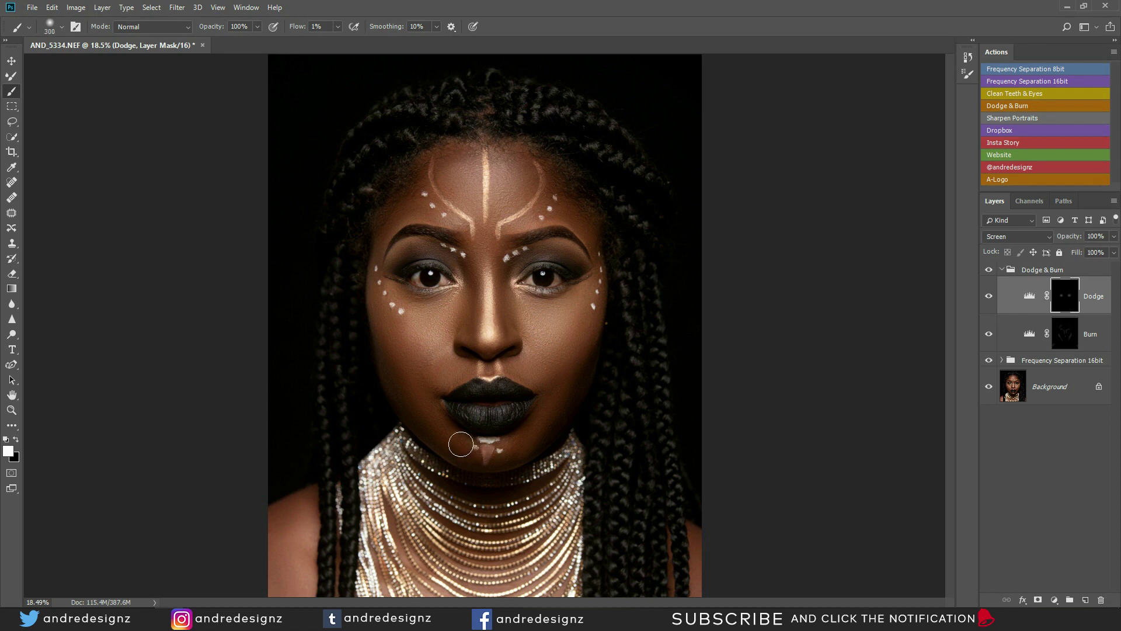
pyautogui.press(']')
# - Compare the contouring before and after by hiding and showing the Dodge & Burn group, and collapse the group
pyautogui.click(989, 270)
pyautogui.click(989, 270)
pyautogui.click(989, 270)
pyautogui.click(989, 270)
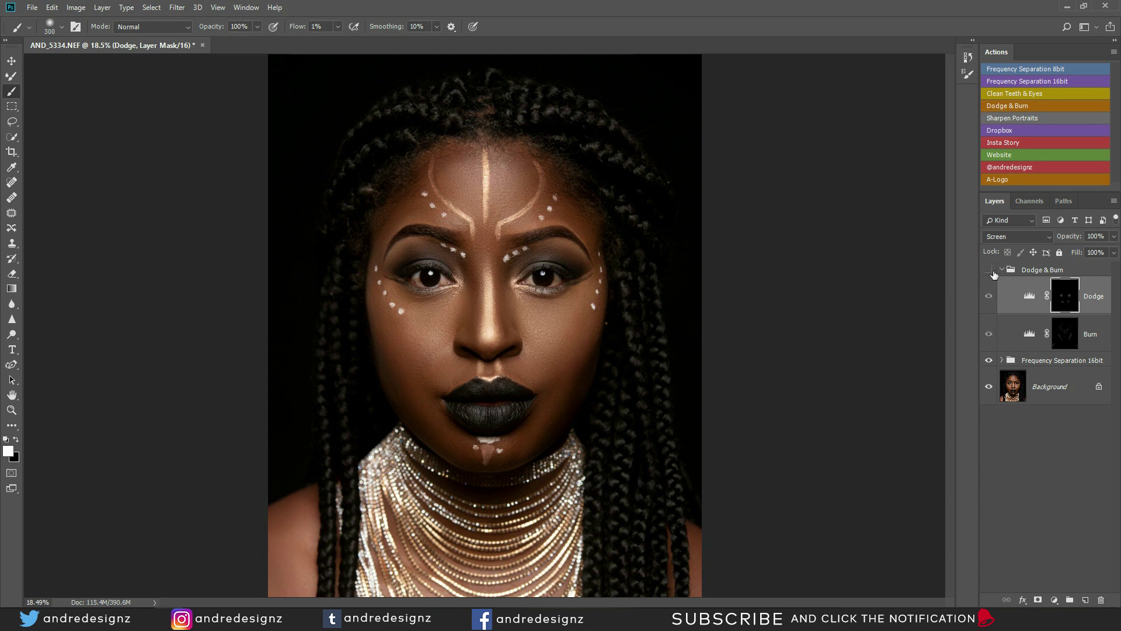
pyautogui.click(994, 272)
pyautogui.click(993, 272)
pyautogui.click(994, 272)
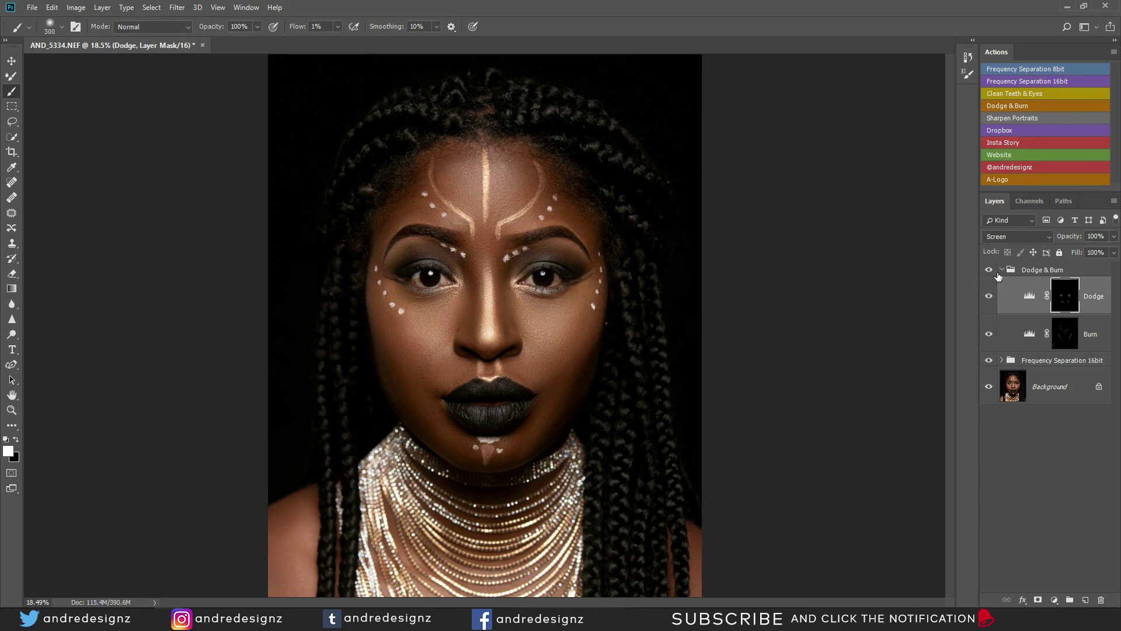
pyautogui.click(997, 273)
pyautogui.doubleClick(993, 273)
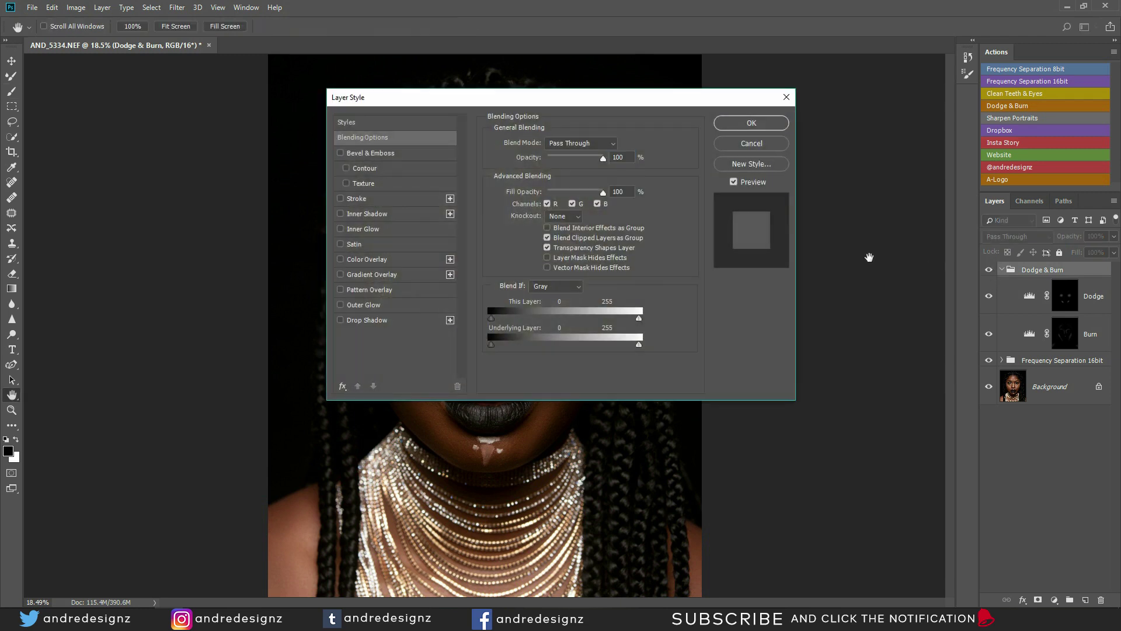
pyautogui.click(733, 145)
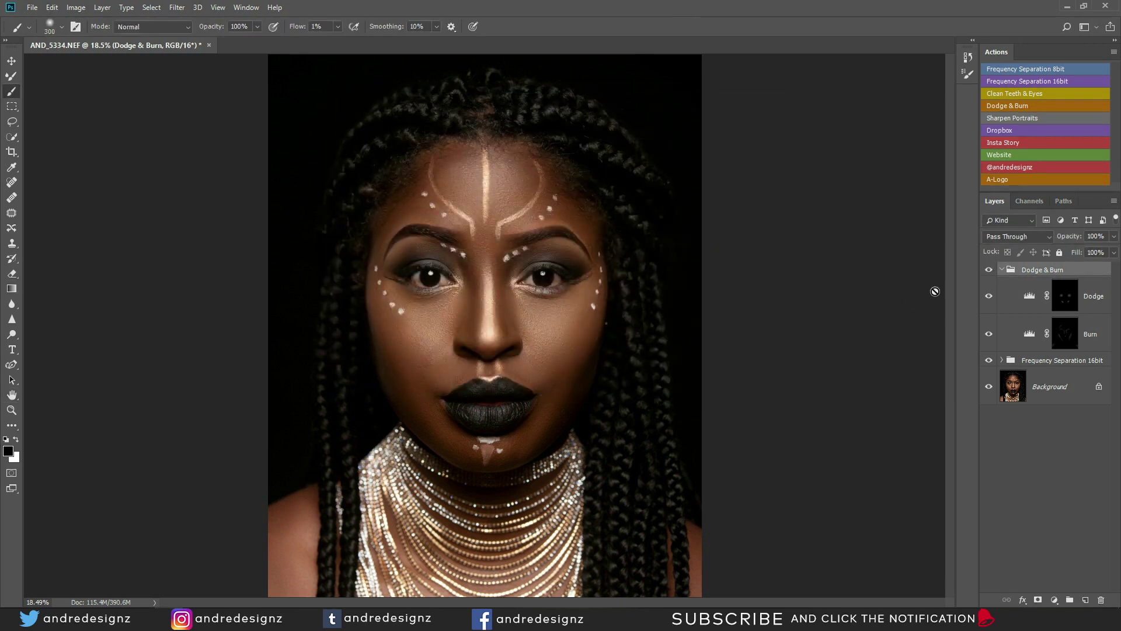
pyautogui.click(1002, 270)
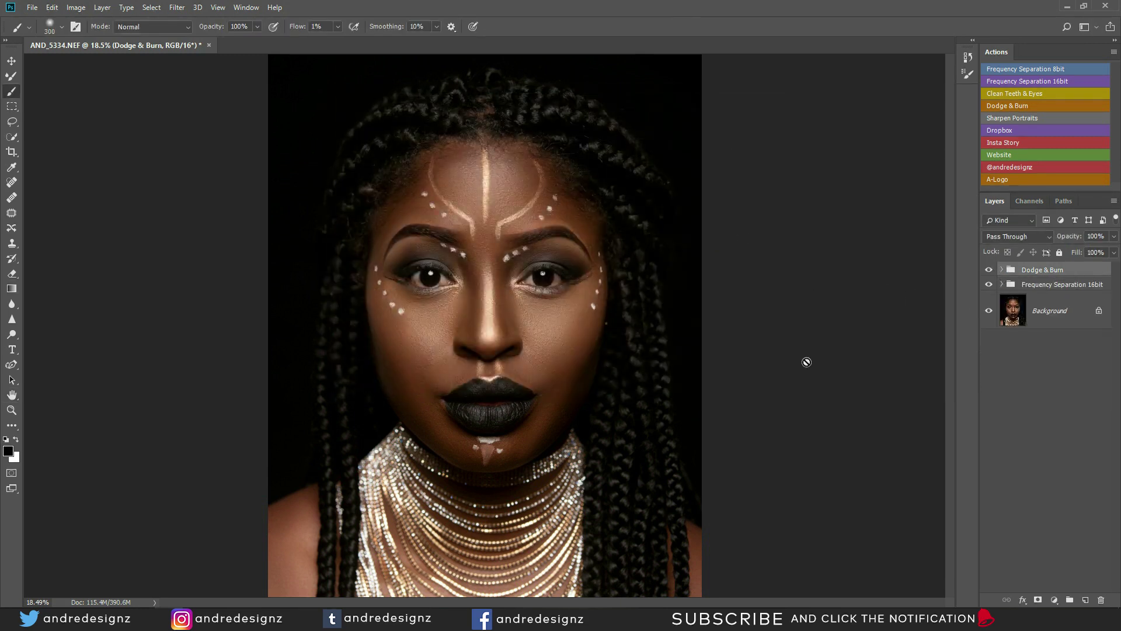
# - Paint white on the Burn mask over the outer cheek around the paint dots at brush size 200, and undo the last stroke
pyautogui.scroll(5, 528, 342)
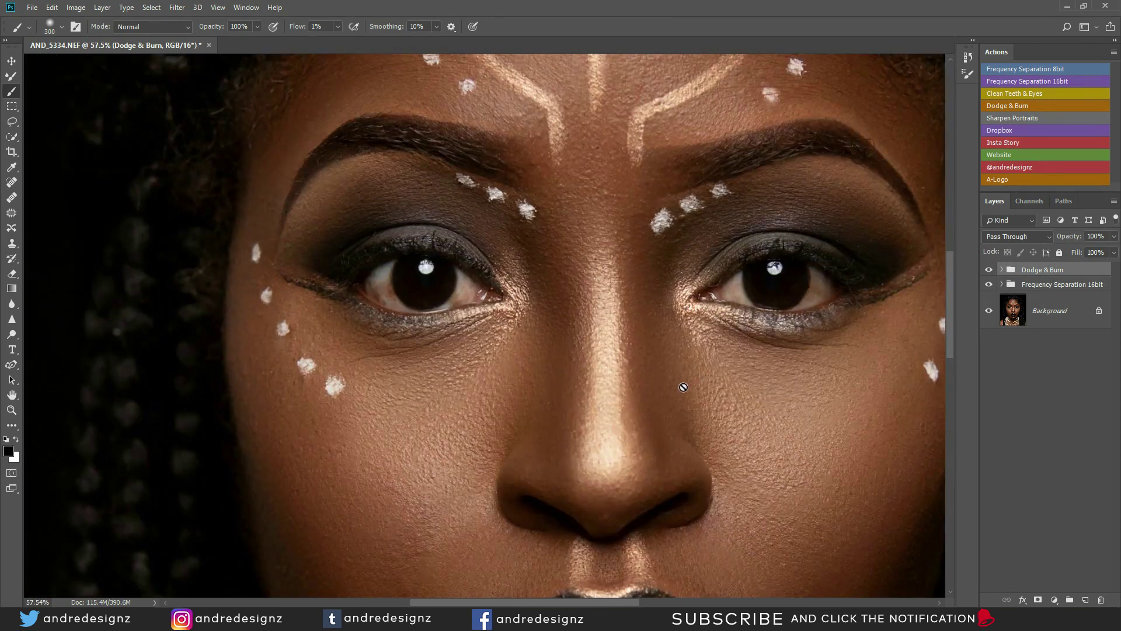
pyautogui.moveTo(683, 388); pyautogui.dragTo(472, 333)
pyautogui.scroll(2, 150, 275)
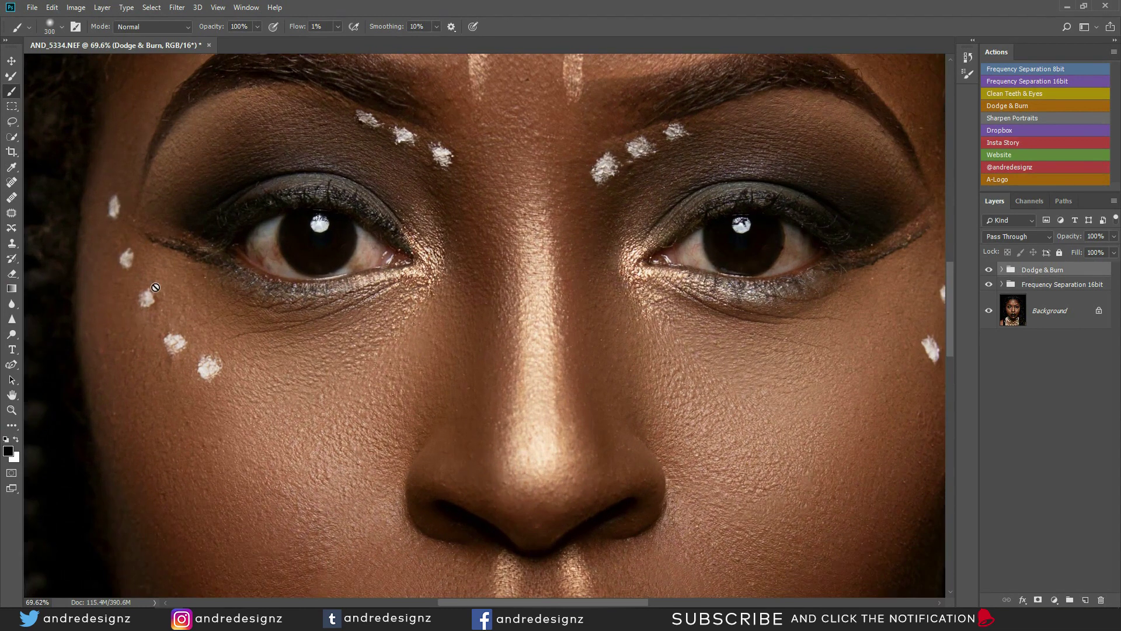
pyautogui.click(1001, 270)
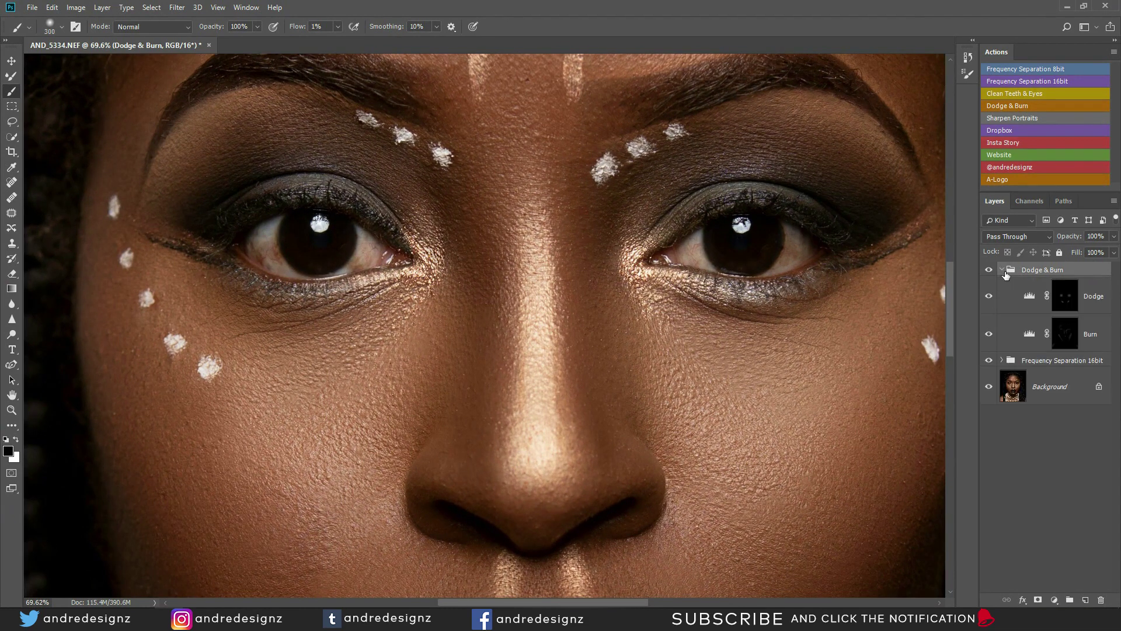
pyautogui.click(1061, 324)
pyautogui.press('x')
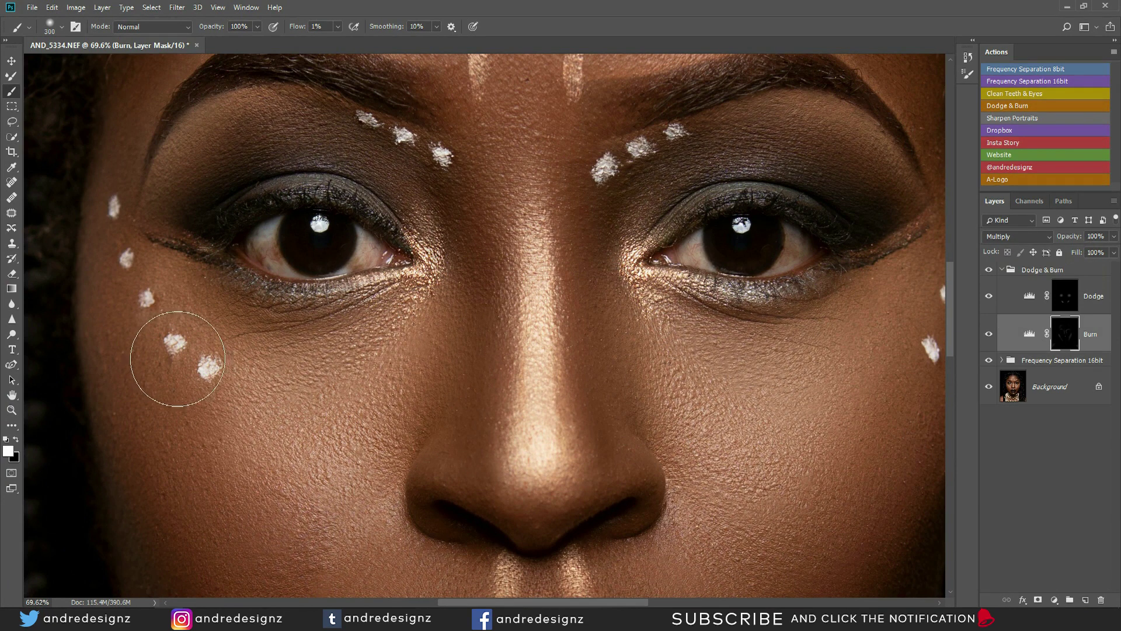
pyautogui.press('[')
pyautogui.press('[')
pyautogui.moveTo(139, 337)
pyautogui.mouseDown()
pyautogui.moveTo(161, 374)
pyautogui.moveTo(144, 326)
pyautogui.mouseUp()
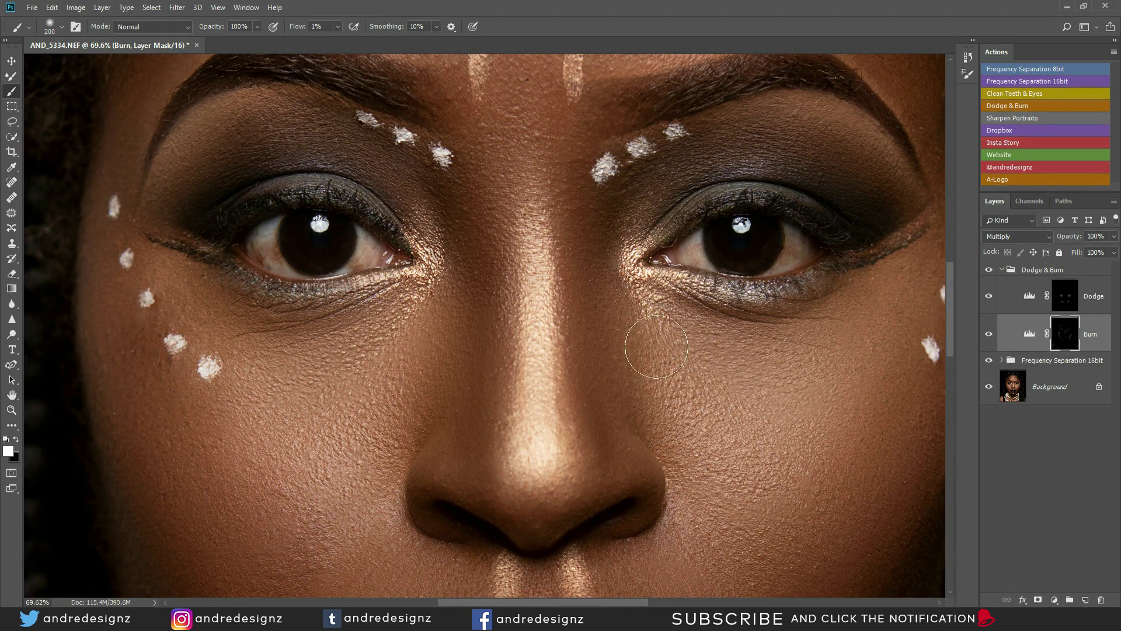
pyautogui.hotkey('ctrl', '0')
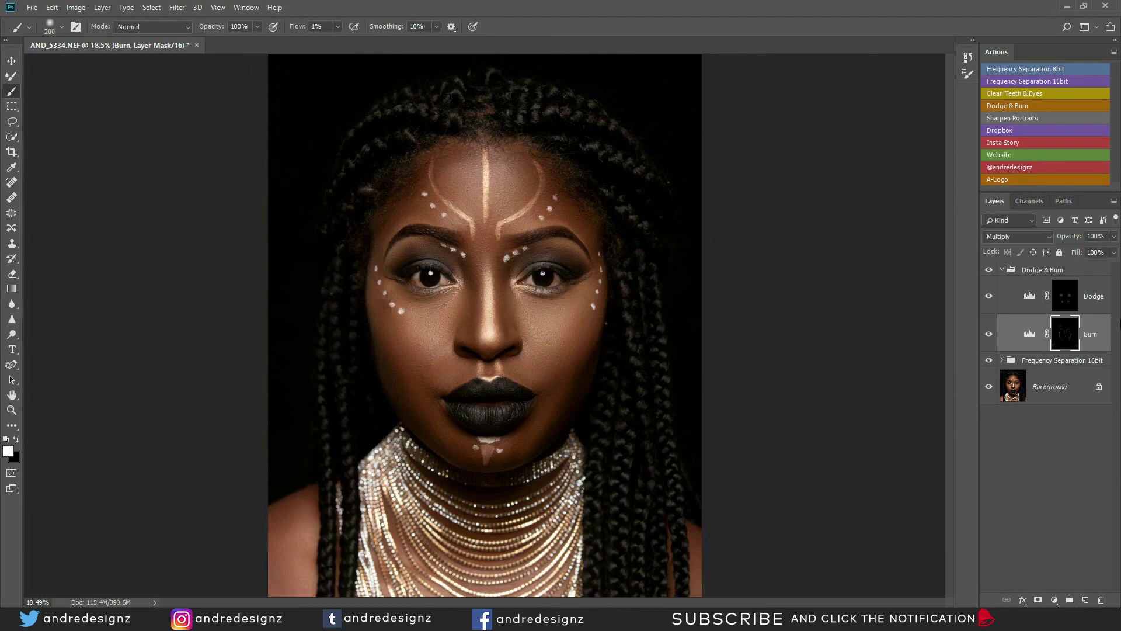
pyautogui.hotkey('ctrl', 'alt', 'z')
# - Expand the Frequency Separation 16bit group, select the High Frequencyy layer and switch to the Clone Stamp tool
pyautogui.scroll(6, 367, 281)
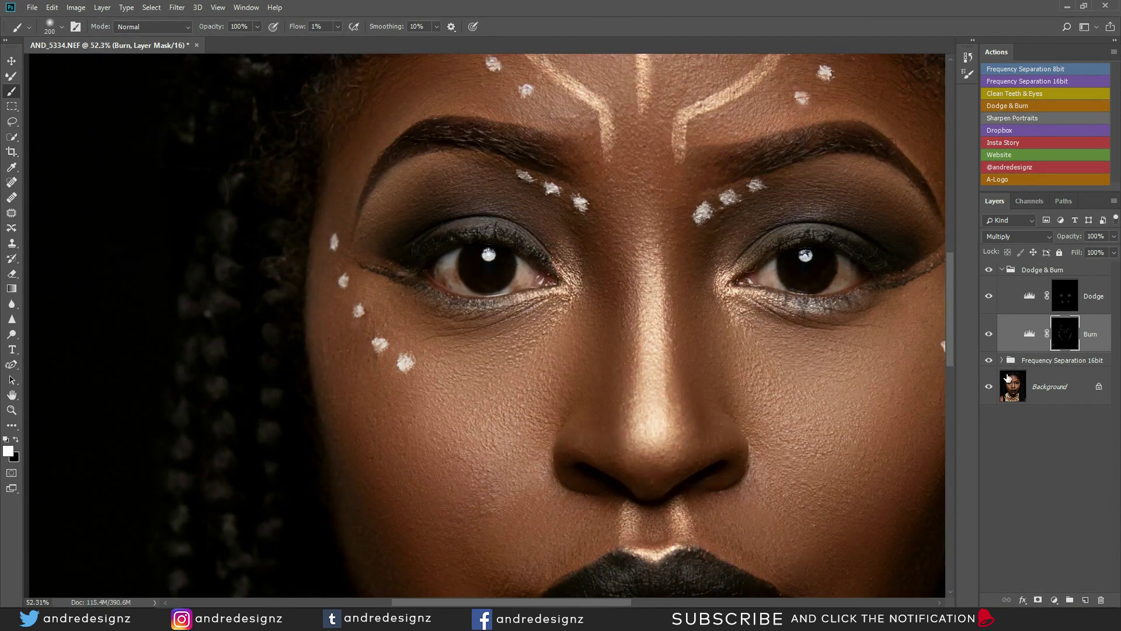
pyautogui.click(1001, 362)
pyautogui.click(1022, 390)
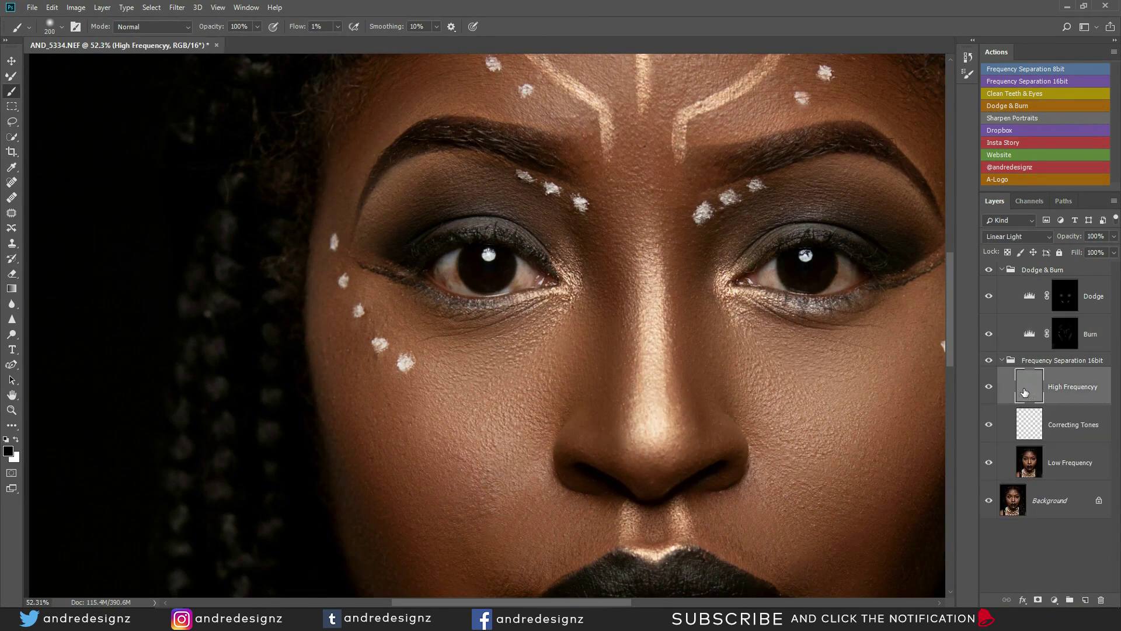
pyautogui.press('s')
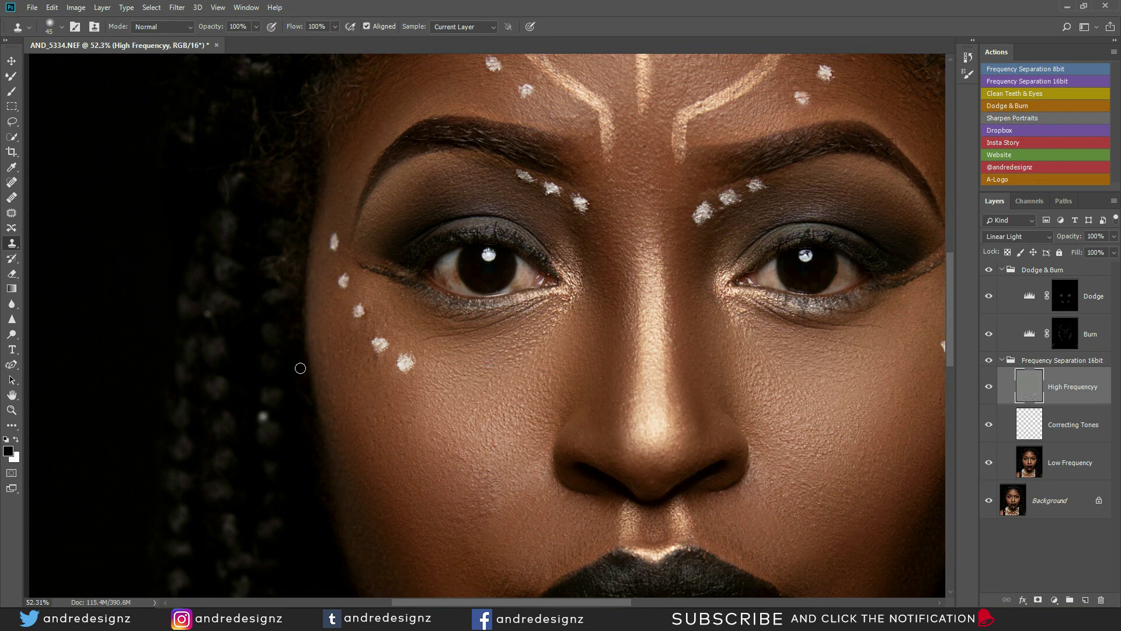
# - Try cloning skin texture over the outer cheek around the paint dots at brush size 150
pyautogui.press(']')
pyautogui.press(']')
pyautogui.press(']')
pyautogui.keyDown('alt'); pyautogui.click(371, 400); pyautogui.keyUp('alt')
pyautogui.moveTo(363, 366)
pyautogui.mouseDown()
pyautogui.moveTo(367, 385)
pyautogui.moveTo(355, 374)
pyautogui.moveTo(368, 399)
pyautogui.mouseUp()
pyautogui.moveTo(384, 306)
pyautogui.mouseDown()
pyautogui.moveTo(373, 343)
pyautogui.moveTo(344, 353)
pyautogui.moveTo(349, 342)
pyautogui.moveTo(354, 333)
pyautogui.moveTo(341, 378)
pyautogui.mouseUp()
pyautogui.click(354, 335)
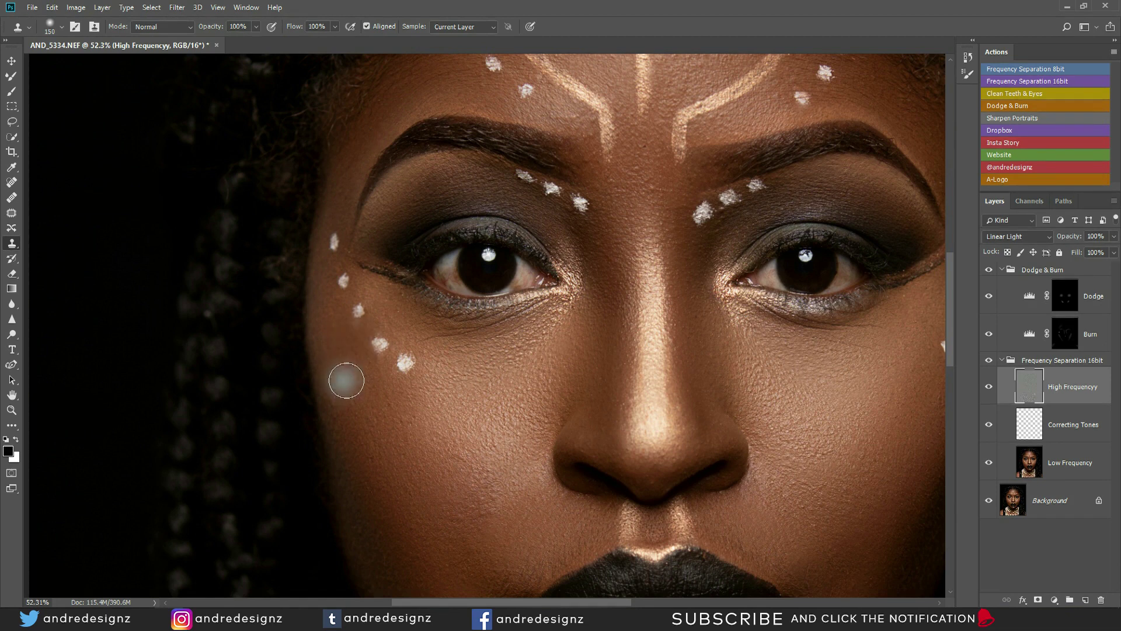
# - Try cloning skin texture over the cheek area just below the lower paint dots
pyautogui.moveTo(380, 420); pyautogui.dragTo(364, 394)
pyautogui.moveTo(336, 354); pyautogui.dragTo(356, 387)
pyautogui.keyDown('alt'); pyautogui.click(347, 352); pyautogui.keyUp('alt')
pyautogui.keyDown('alt'); pyautogui.click(393, 396); pyautogui.keyUp('alt')
pyautogui.moveTo(430, 403); pyautogui.dragTo(400, 410)
pyautogui.click(401, 409)
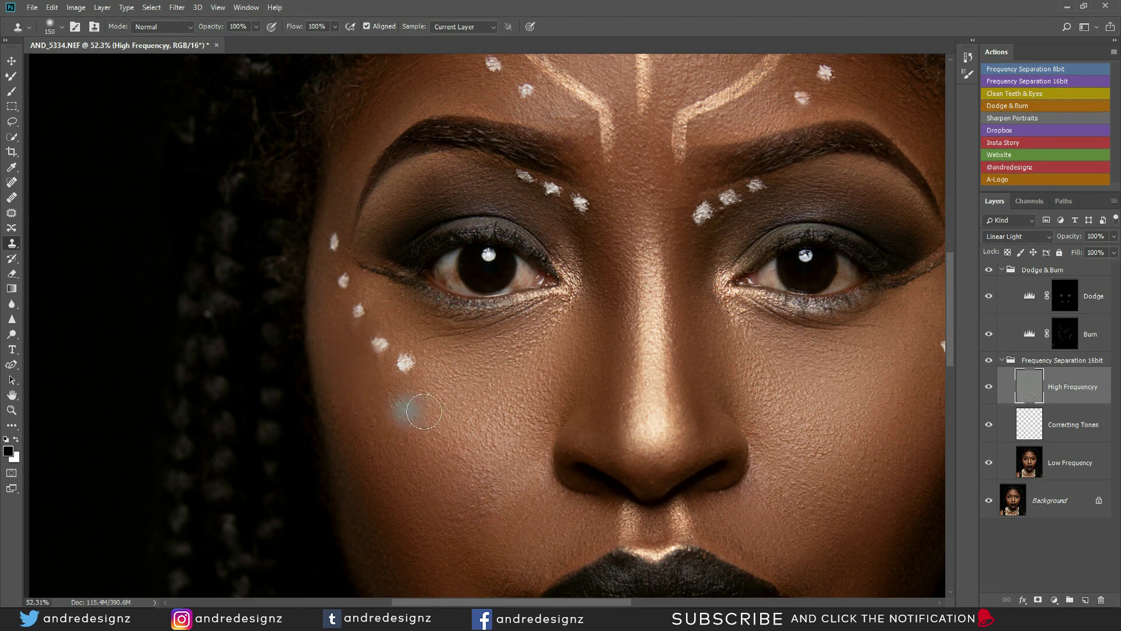
pyautogui.keyDown('alt'); pyautogui.click(448, 371); pyautogui.keyUp('alt')
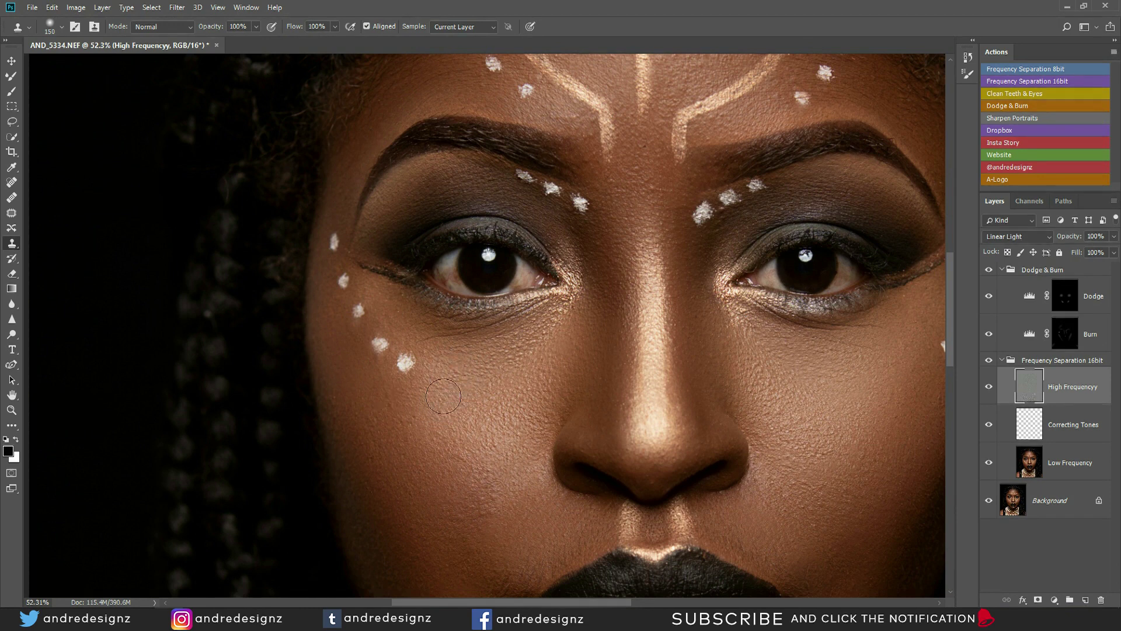
# - Reduce the clone brush to 70, sample skin near the upper dots, and undo the trial strokes on the cheek
pyautogui.press('[')
pyautogui.press('[')
pyautogui.keyDown('alt'); pyautogui.click(336, 312); pyautogui.keyUp('alt')
pyautogui.scroll(-5, 523, 266)
pyautogui.scroll(8, 524, 267)
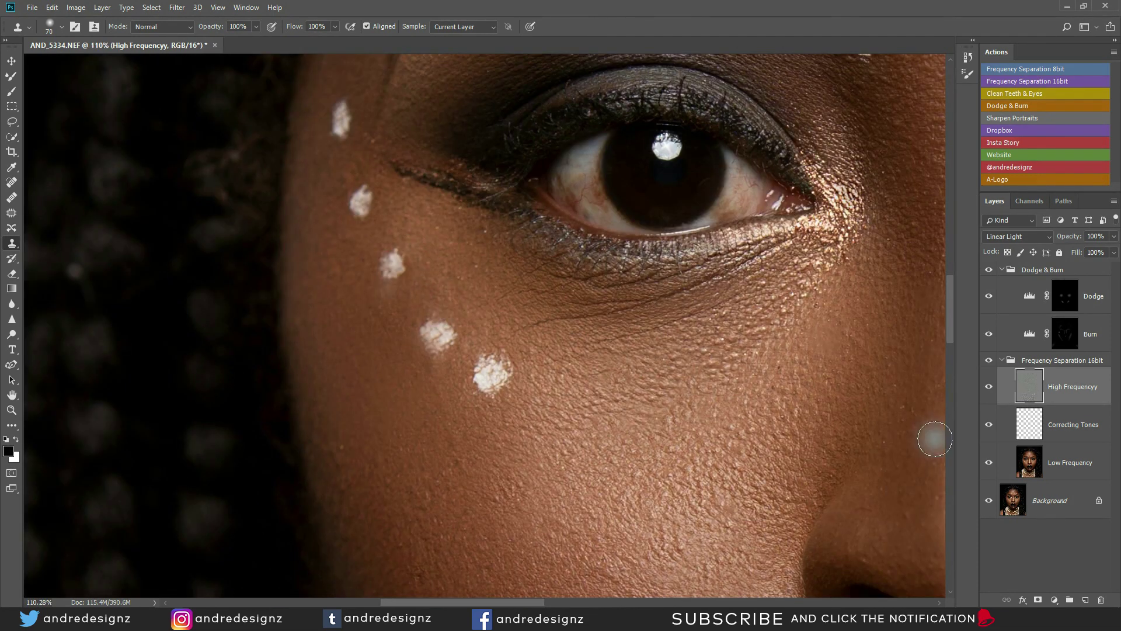
pyautogui.hotkey('ctrl', 'alt', 'z')
# - Reduce the clone brush to 30 and clone sampled skin texture beside the middle cheek dot
pyautogui.keyDown('alt'); pyautogui.click(518, 384); pyautogui.keyUp('alt')
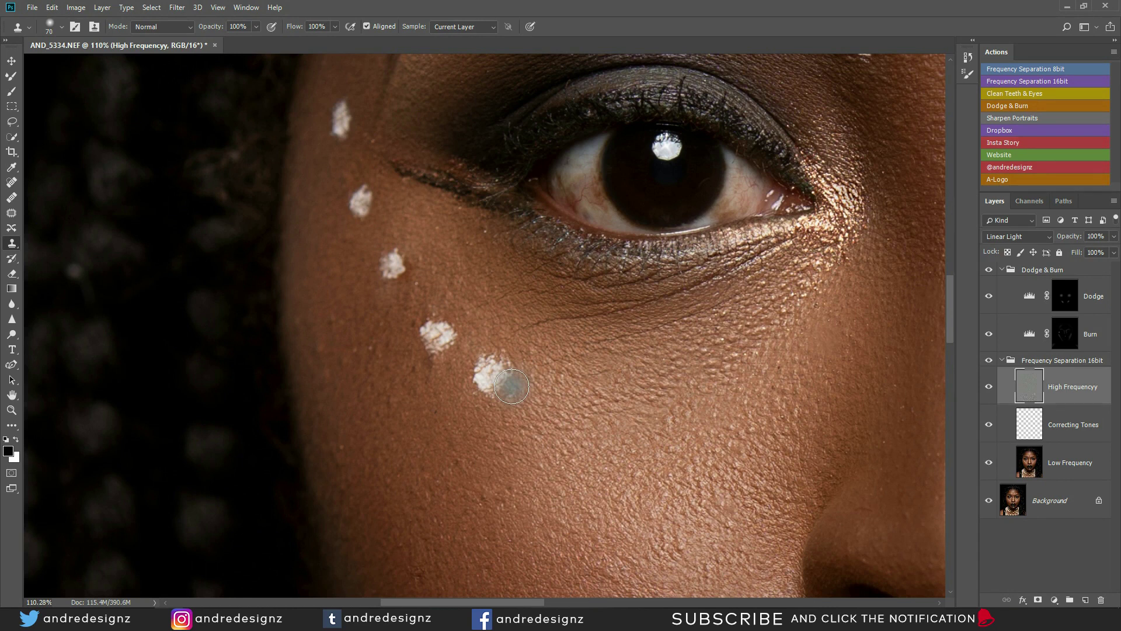
pyautogui.scroll(2, 512, 386)
pyautogui.scroll(2, 399, 208)
pyautogui.press('[')
pyautogui.press('[')
pyautogui.press('[')
pyautogui.press('[')
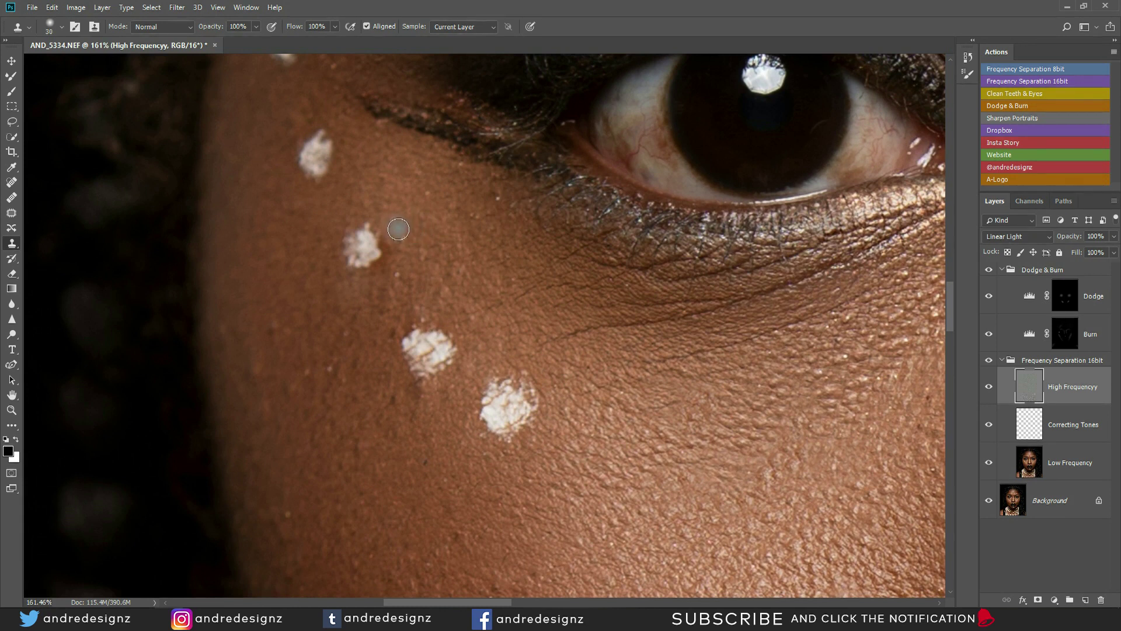
pyautogui.keyDown('alt'); pyautogui.click(399, 218); pyautogui.keyUp('alt')
pyautogui.moveTo(391, 242)
pyautogui.mouseDown()
pyautogui.moveTo(373, 276)
pyautogui.moveTo(386, 282)
pyautogui.moveTo(406, 266)
pyautogui.mouseUp()
# - Clean the skin texture between the cheek dots and the outer eye corner by cloning from nearby skin
pyautogui.keyDown('alt'); pyautogui.click(401, 233); pyautogui.keyUp('alt')
pyautogui.keyDown('alt'); pyautogui.click(386, 301); pyautogui.keyUp('alt')
pyautogui.keyDown('alt'); pyautogui.click(385, 300); pyautogui.keyUp('alt')
pyautogui.keyDown('alt'); pyautogui.click(414, 252); pyautogui.keyUp('alt')
pyautogui.keyDown('alt'); pyautogui.click(431, 233); pyautogui.keyUp('alt')
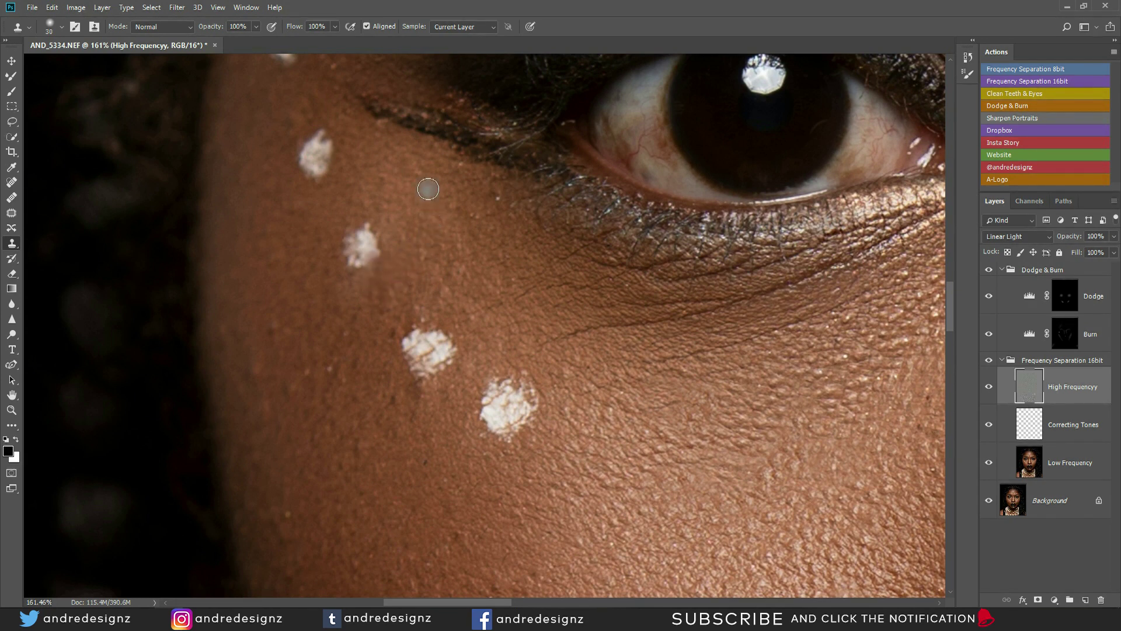
pyautogui.keyDown('alt'); pyautogui.click(491, 231); pyautogui.keyUp('alt')
pyautogui.moveTo(475, 220); pyautogui.dragTo(498, 196)
pyautogui.keyDown('alt'); pyautogui.click(493, 226); pyautogui.keyUp('alt')
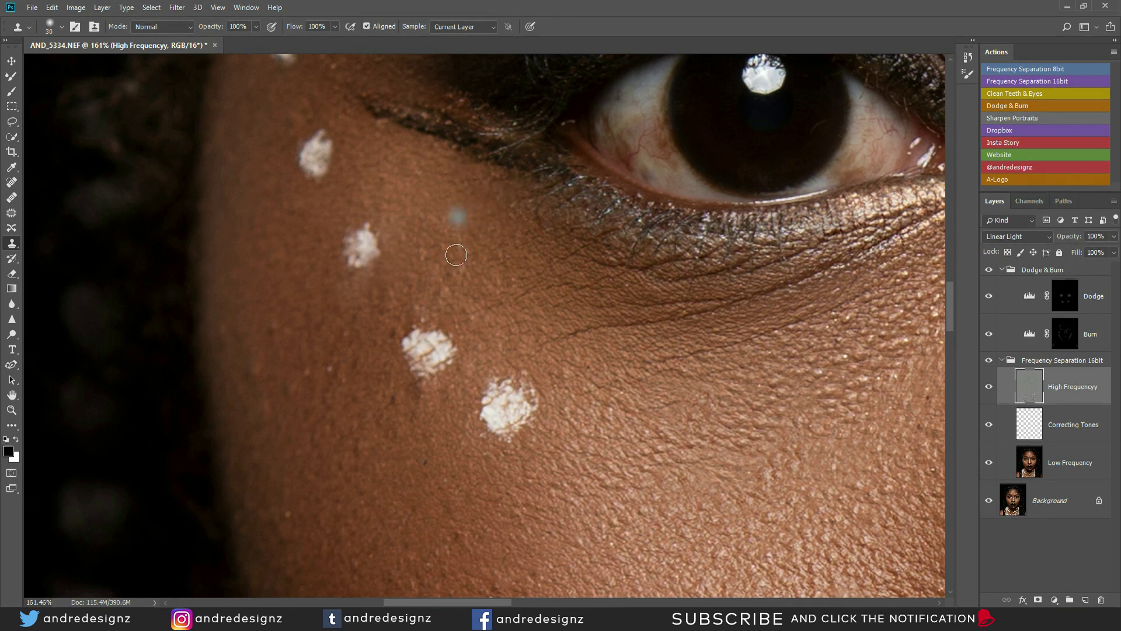
# - Clone away small blemishes along the outer edge of the cheek, beside and below the paint dots
pyautogui.keyDown('alt'); pyautogui.click(351, 360); pyautogui.keyUp('alt')
pyautogui.moveTo(329, 374); pyautogui.dragTo(334, 372)
pyautogui.keyDown('alt'); pyautogui.click(280, 402); pyautogui.keyUp('alt')
pyautogui.click(254, 379)
pyautogui.keyDown('alt'); pyautogui.click(282, 338); pyautogui.keyUp('alt')
pyautogui.moveTo(338, 330); pyautogui.dragTo(347, 330)
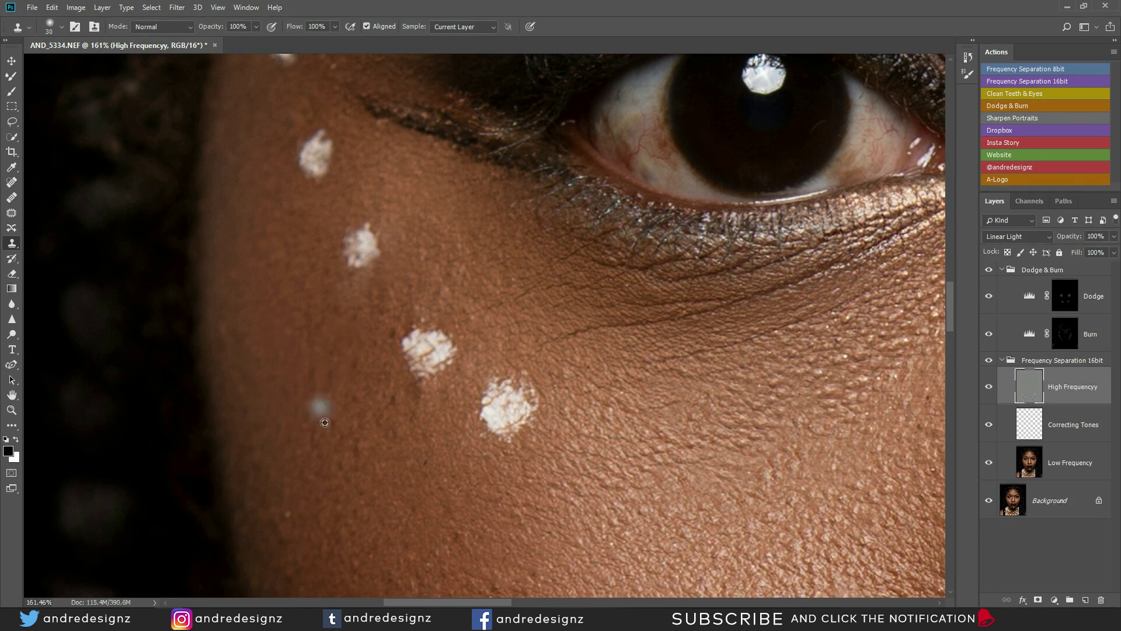
pyautogui.keyDown('alt'); pyautogui.click(279, 486); pyautogui.keyUp('alt')
pyautogui.click(289, 518)
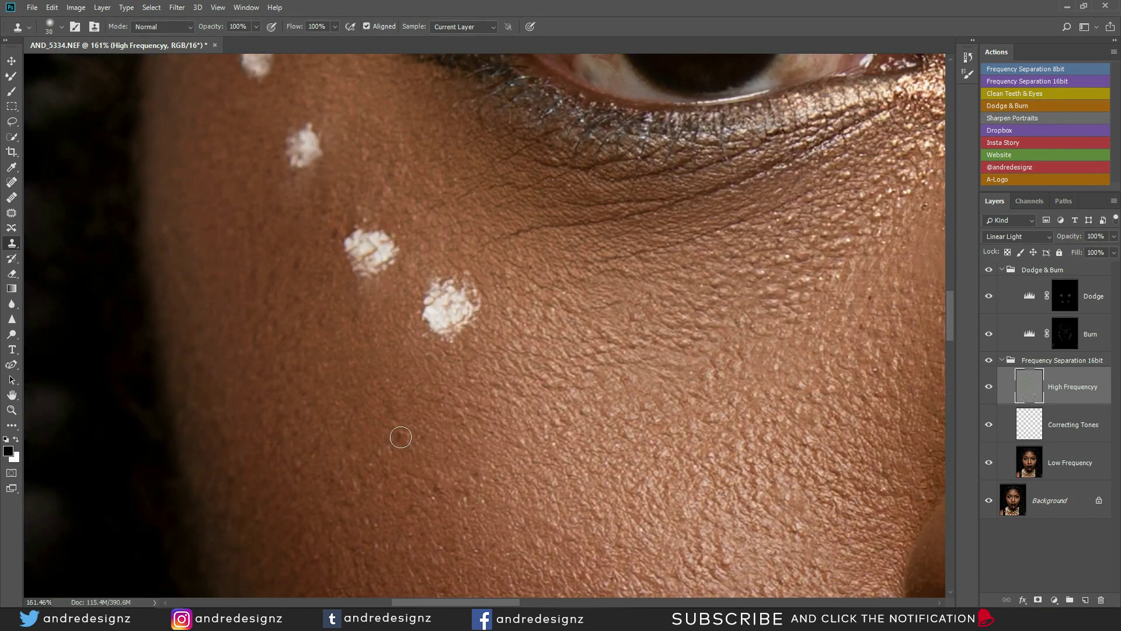
# - Clone out the small bumps on the cheek below the two lowest paint dots
pyautogui.click(400, 436)
pyautogui.click(463, 409)
pyautogui.click(440, 484)
pyautogui.keyDown('alt'); pyautogui.click(486, 429); pyautogui.keyUp('alt')
pyautogui.click(474, 469)
# - Clone out the remaining blemishes on the mid cheek between the paint dots and the nostril
pyautogui.moveTo(601, 398); pyautogui.dragTo(378, 216)
pyautogui.click(516, 375)
pyautogui.click(501, 381)
pyautogui.click(523, 351)
pyautogui.keyDown('alt'); pyautogui.click(568, 358); pyautogui.keyUp('alt')
pyautogui.click(543, 410)
pyautogui.click(566, 386)
pyautogui.click(579, 410)
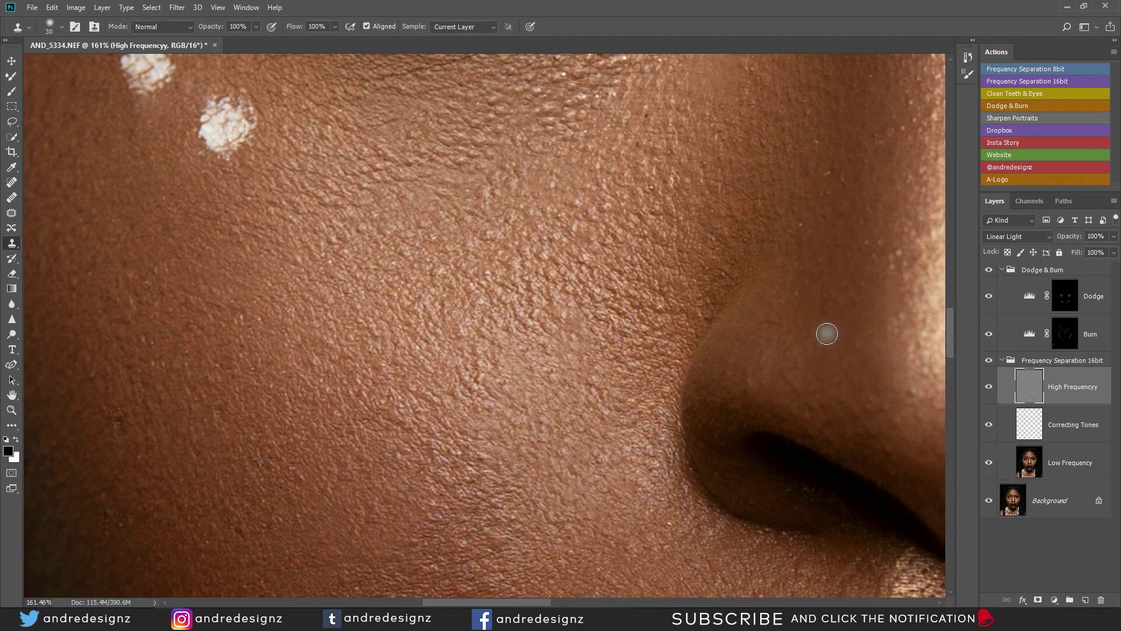
# - Enlarge the clone brush to 45 and smooth the texture between the middle and lower cheek dots with sampled skin
pyautogui.scroll(-12, 701, 251)
pyautogui.scroll(-3, 557, 199)
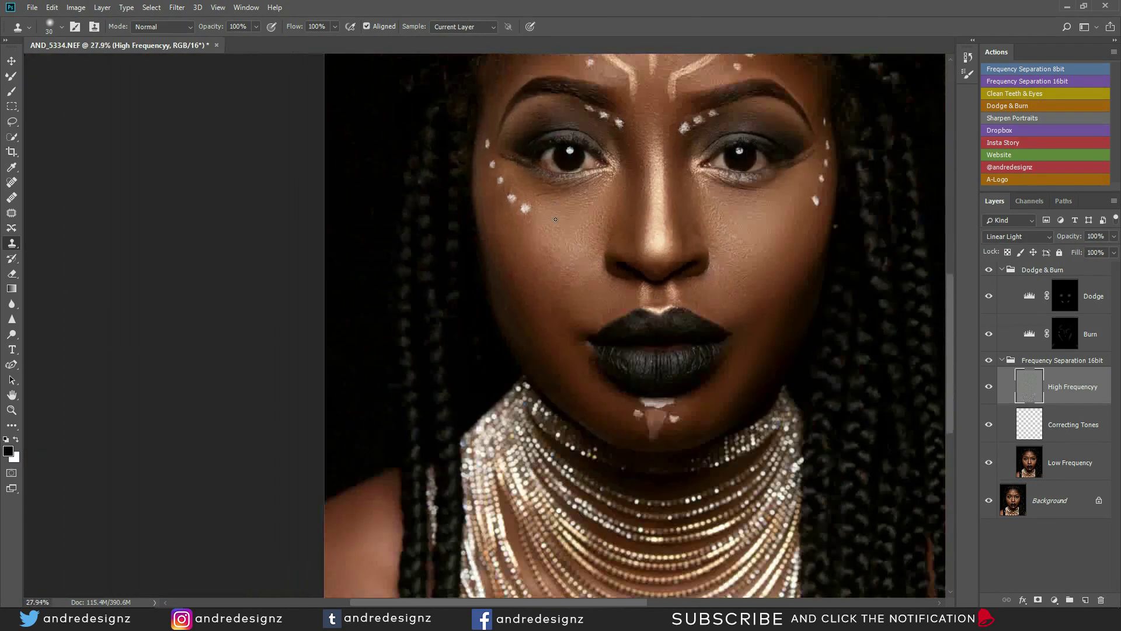
pyautogui.scroll(10, 485, 229)
pyautogui.scroll(2, 485, 229)
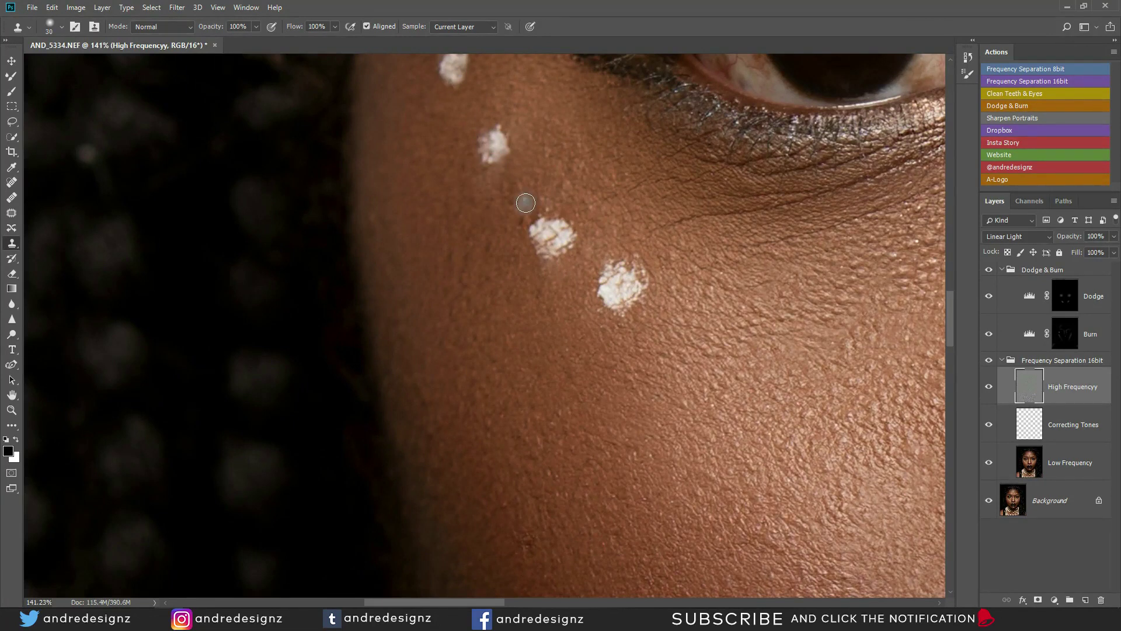
pyautogui.press(']')
pyautogui.press(']')
pyautogui.press(']')
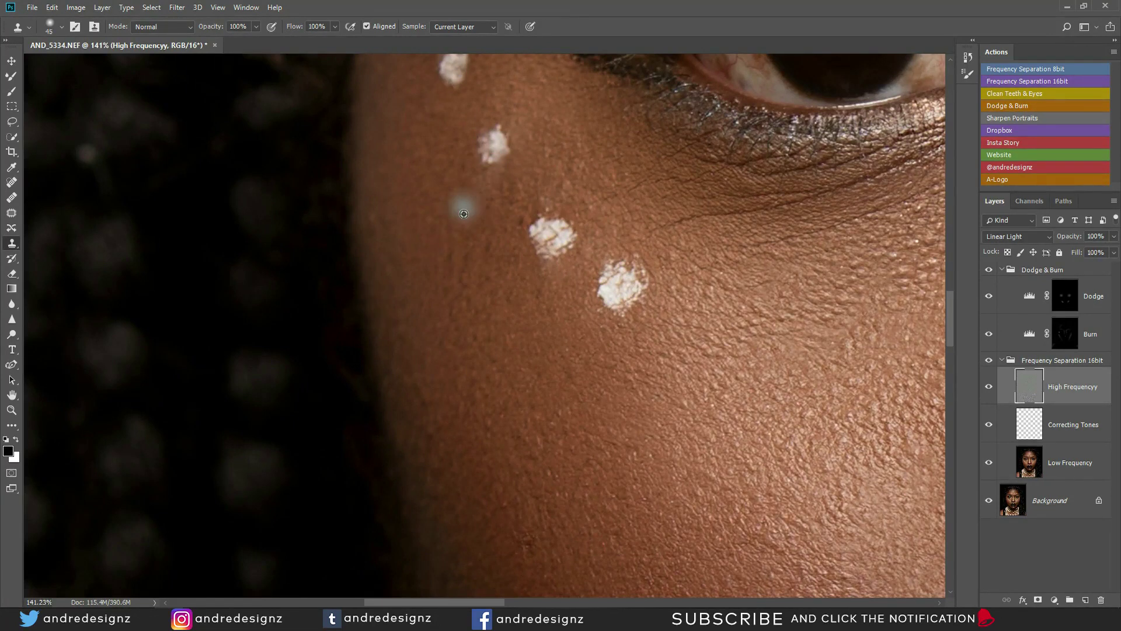
pyautogui.keyDown('alt'); pyautogui.click(483, 210); pyautogui.keyUp('alt')
pyautogui.moveTo(494, 185)
pyautogui.mouseDown()
pyautogui.moveTo(480, 217)
pyautogui.moveTo(494, 185)
pyautogui.moveTo(460, 201)
pyautogui.mouseUp()
pyautogui.keyDown('alt'); pyautogui.click(485, 211); pyautogui.keyUp('alt')
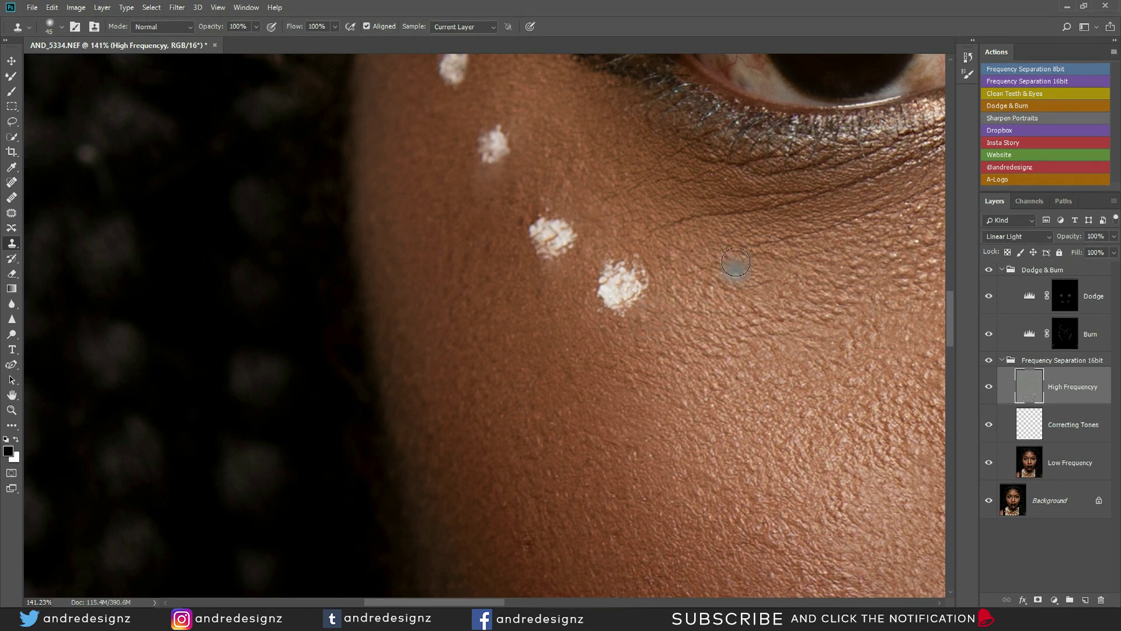
pyautogui.scroll(-6, 633, 274)
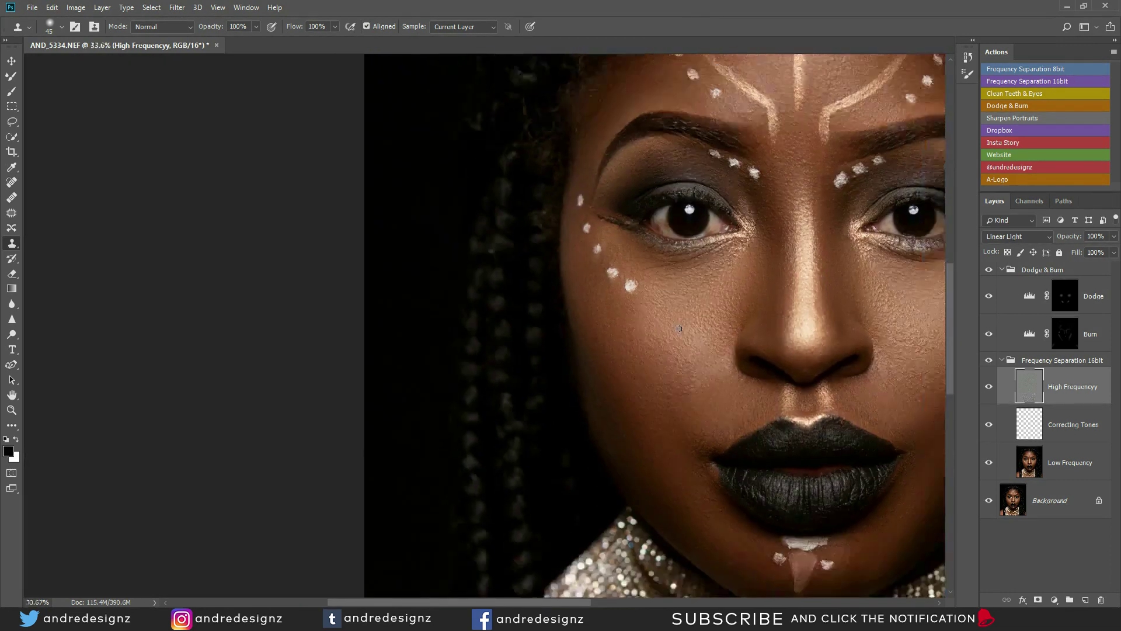
pyautogui.scroll(-3, 721, 324)
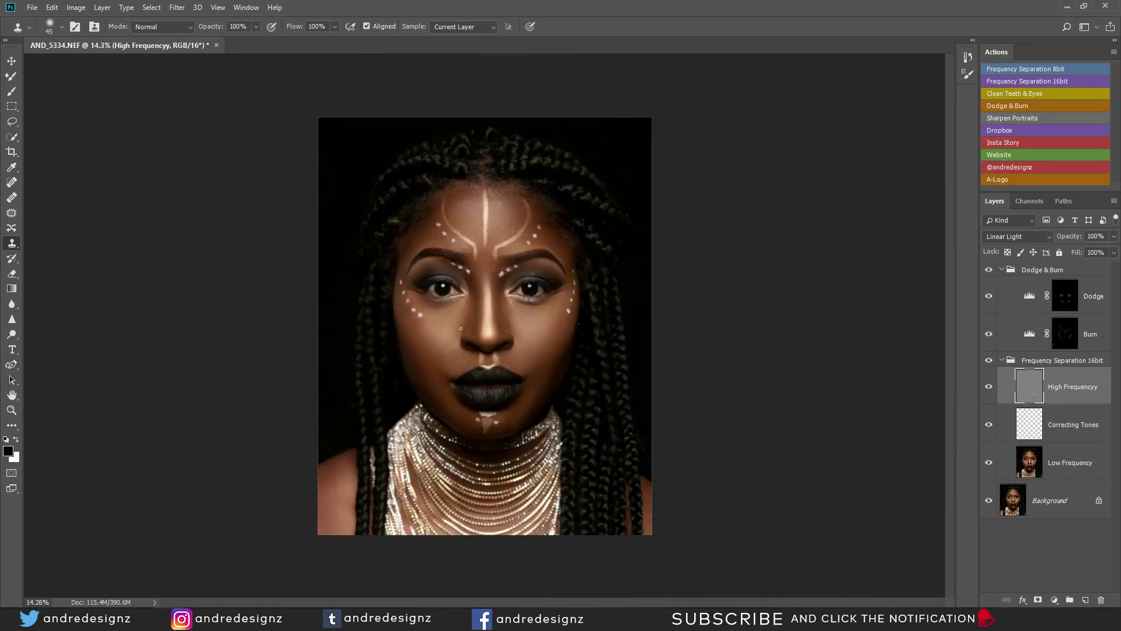
pyautogui.scroll(5, 460, 330)
pyautogui.scroll(-4, 357, 297)
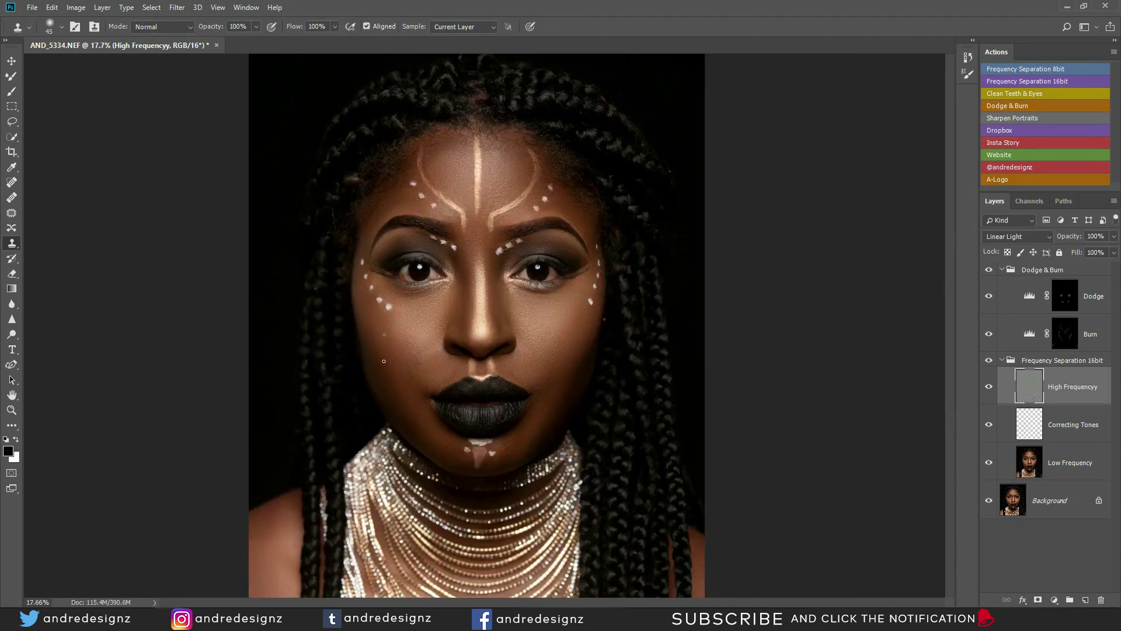
pyautogui.scroll(2, 453, 315)
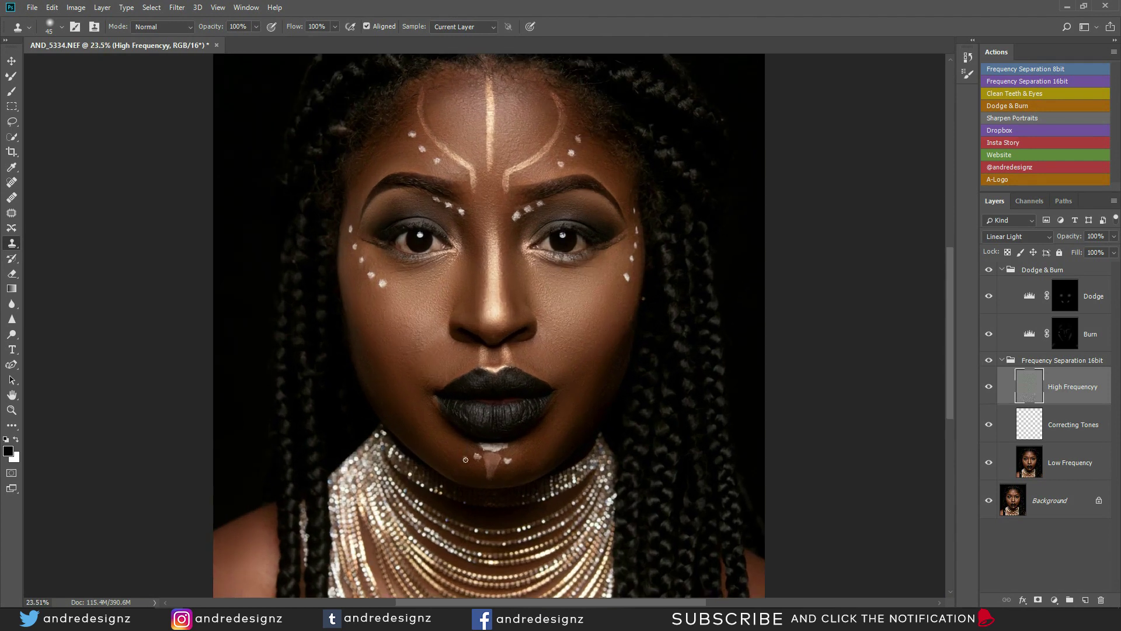
# - Collapse the Dodge & Burn and Frequency Separation 16bit groups and run the Clean Teeth & Eyes action above them
pyautogui.click(1002, 270)
pyautogui.click(1001, 285)
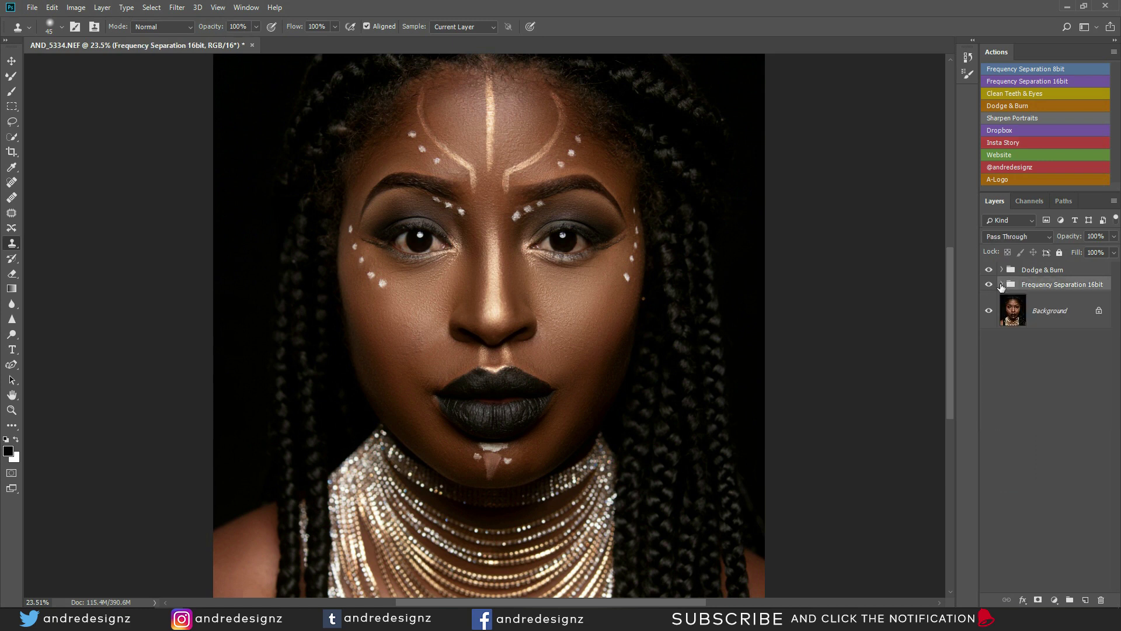
pyautogui.click(1026, 271)
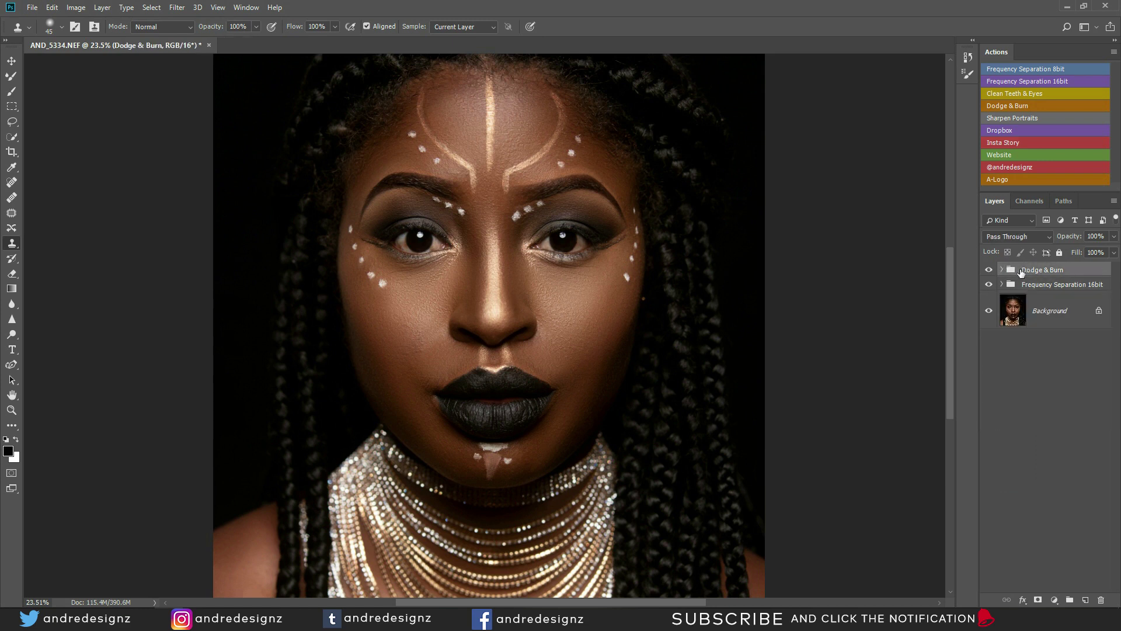
pyautogui.click(1017, 93)
# - Paint white on the Clean Teeth & Eyes mask over the whites of the image's left eye, using a size 50 brush at 49% flow
pyautogui.scroll(6, 432, 247)
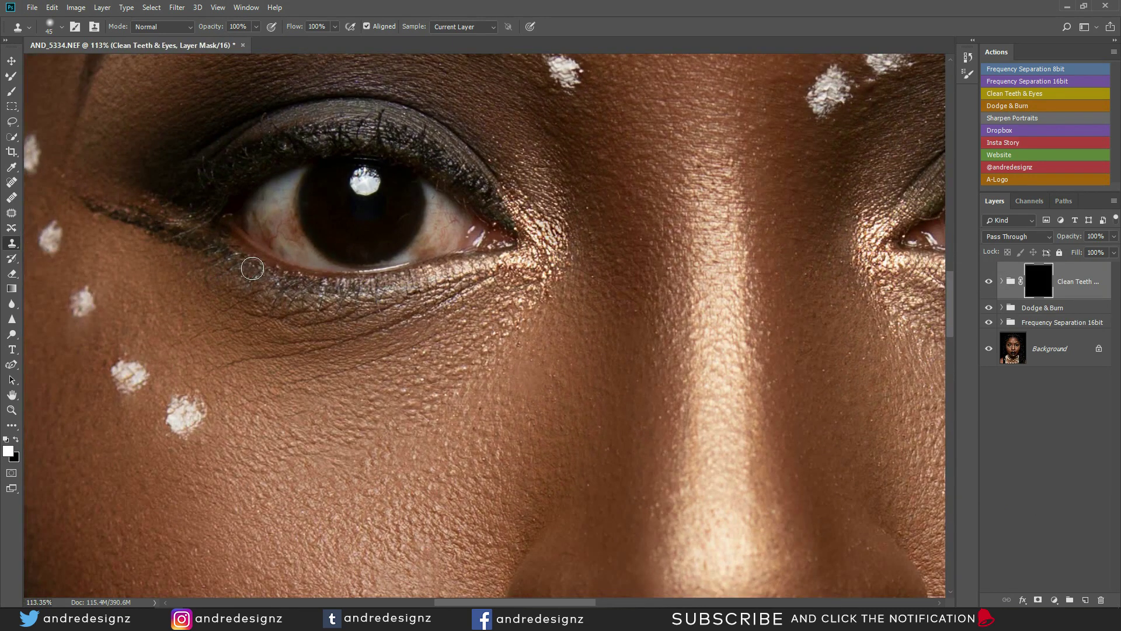
pyautogui.press('b')
pyautogui.click(338, 27)
pyautogui.press('[')
pyautogui.press('[')
pyautogui.press('[')
pyautogui.press('[')
pyautogui.press('[')
pyautogui.press('[')
pyautogui.press('[')
pyautogui.press('[')
pyautogui.press('[')
pyautogui.moveTo(284, 212)
pyautogui.mouseDown()
pyautogui.moveTo(268, 218)
pyautogui.moveTo(275, 234)
pyautogui.moveTo(267, 217)
pyautogui.moveTo(294, 242)
pyautogui.moveTo(286, 223)
pyautogui.mouseUp()
pyautogui.moveTo(433, 238)
pyautogui.mouseDown()
pyautogui.moveTo(426, 247)
pyautogui.moveTo(449, 212)
pyautogui.moveTo(441, 242)
pyautogui.moveTo(422, 252)
pyautogui.mouseUp()
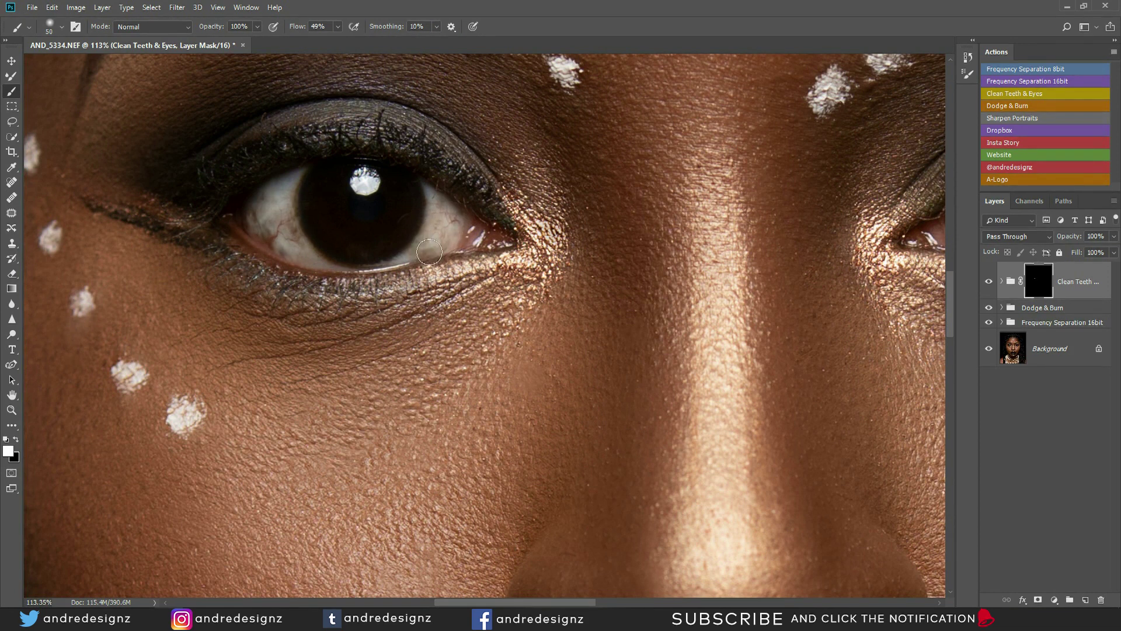
# - Paint white on the Clean Teeth & Eyes mask over the whites of the image's right eye
pyautogui.moveTo(737, 245); pyautogui.dragTo(287, 264)
pyautogui.moveTo(526, 249)
pyautogui.mouseDown()
pyautogui.moveTo(536, 262)
pyautogui.moveTo(525, 245)
pyautogui.mouseUp()
pyautogui.moveTo(691, 238)
pyautogui.mouseDown()
pyautogui.moveTo(692, 252)
pyautogui.moveTo(690, 225)
pyautogui.moveTo(678, 257)
pyautogui.moveTo(707, 222)
pyautogui.mouseUp()
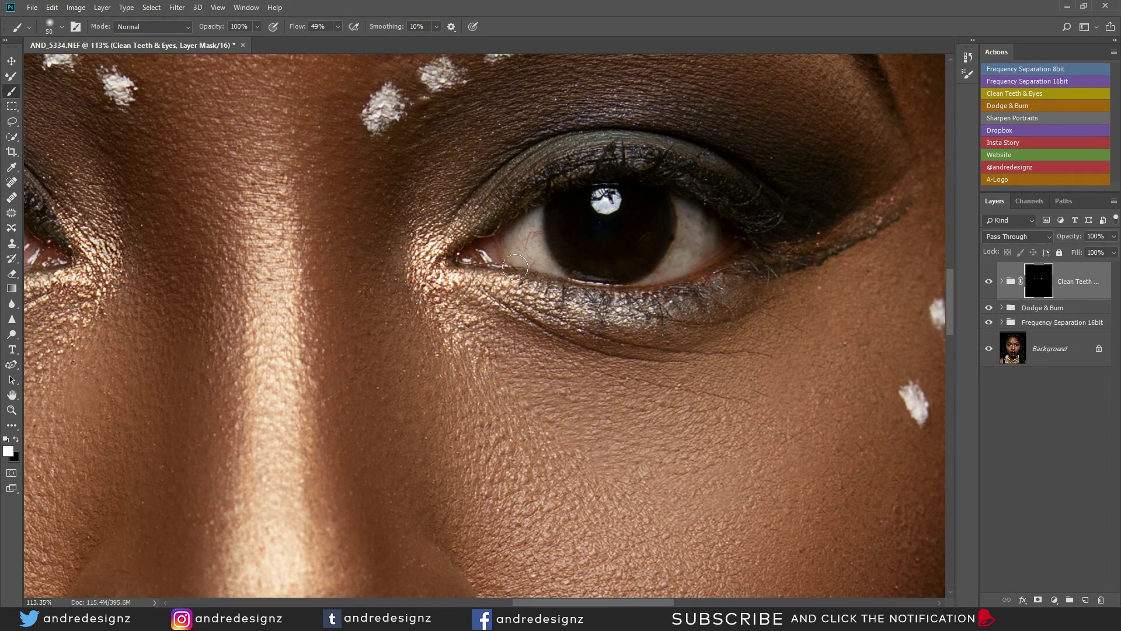
# - Compare the whole portrait with the Clean Teeth & Eyes group hidden and shown
pyautogui.hotkey('ctrl', '0')
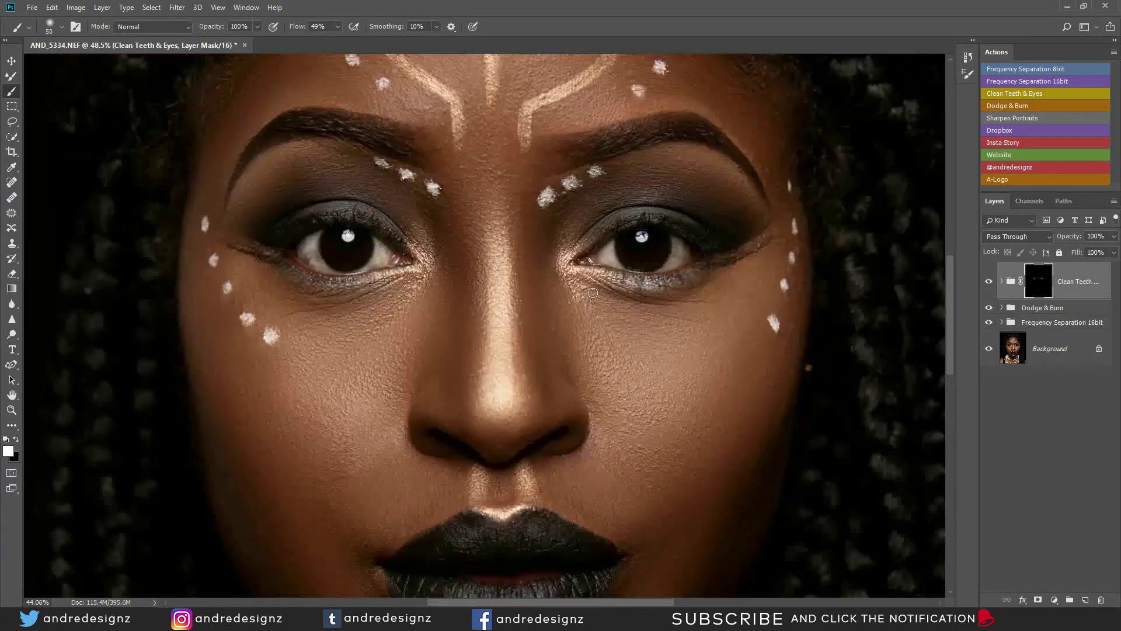
pyautogui.hotkey('ctrl', '-')
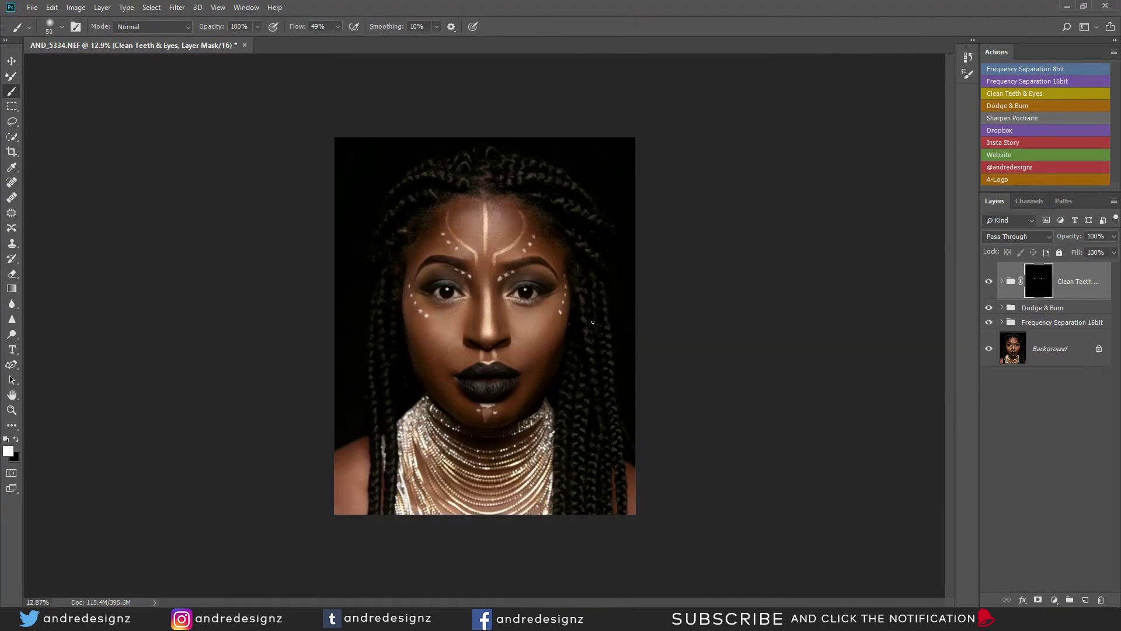
pyautogui.click(989, 282)
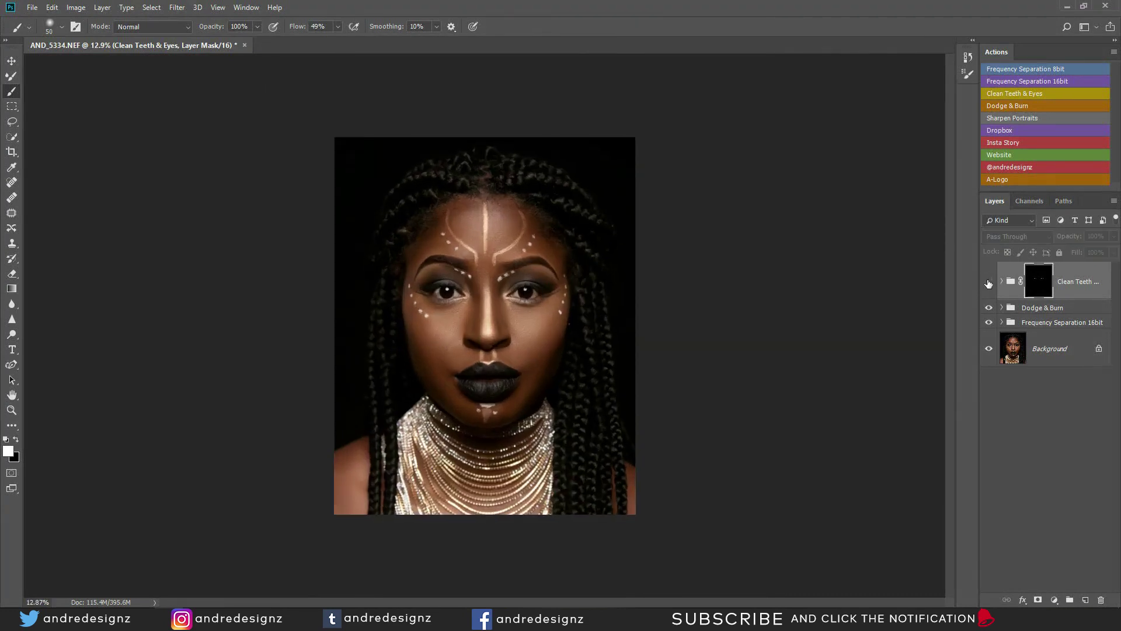
pyautogui.click(988, 282)
# - Clone away the veins in the white of the image's left eye on the High Frequencyy layer with a size 30 Clone Stamp
pyautogui.scroll(13, 555, 294)
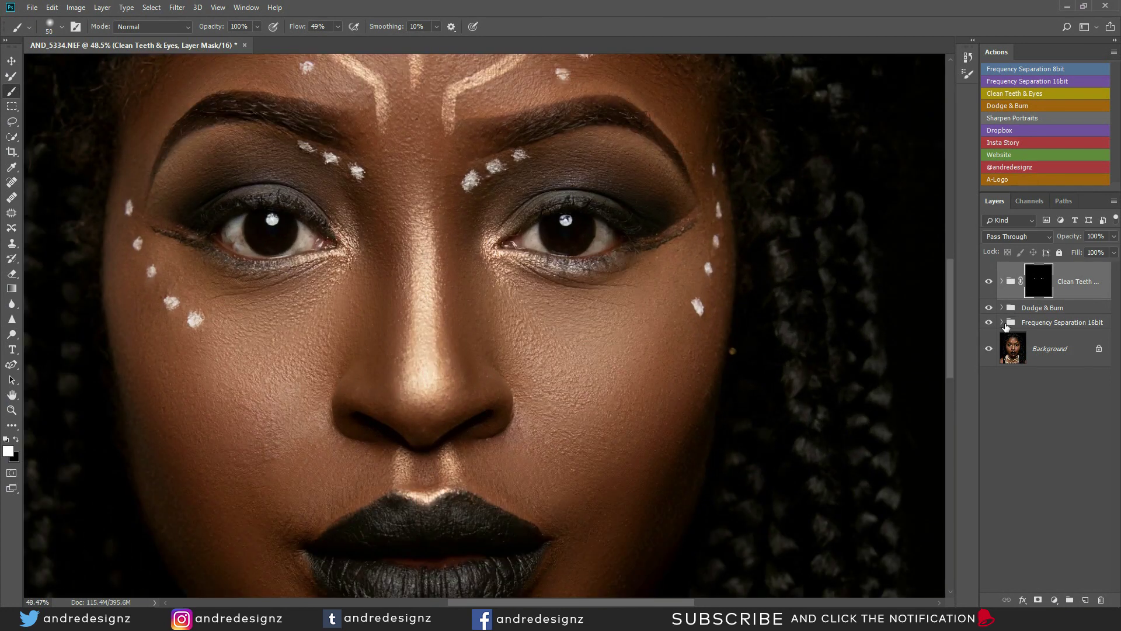
pyautogui.click(1009, 324)
pyautogui.click(1002, 323)
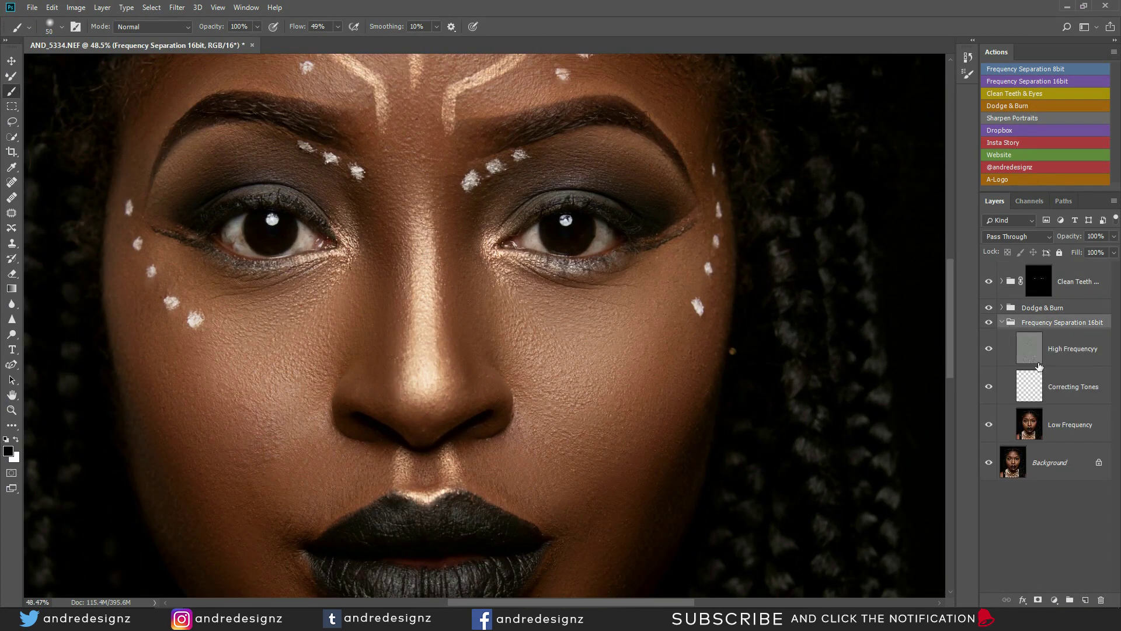
pyautogui.click(1027, 353)
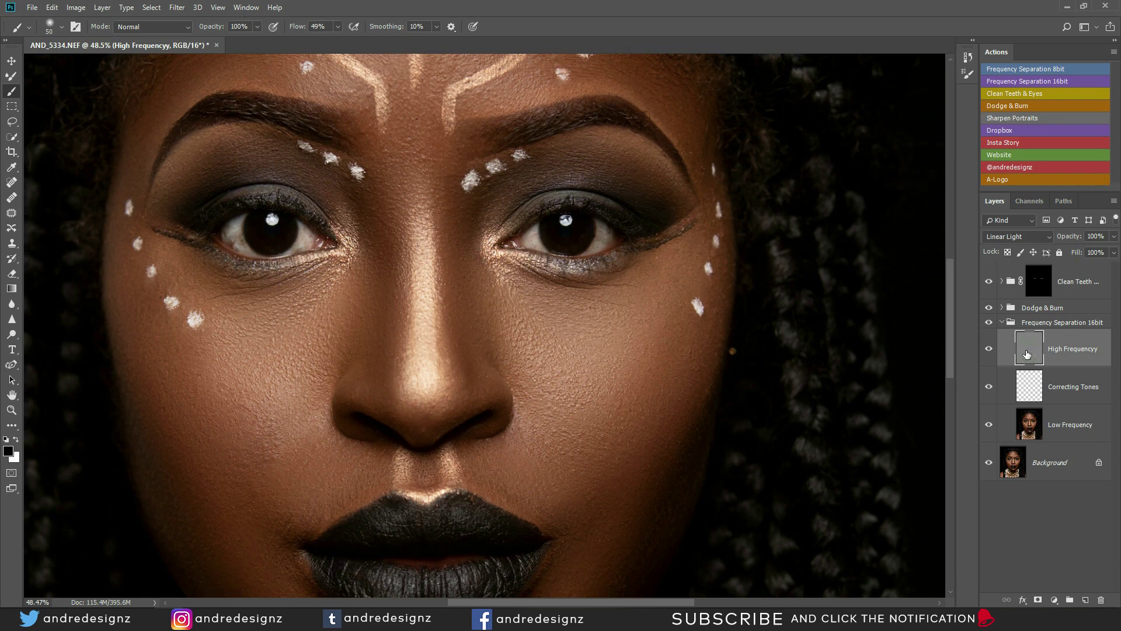
pyautogui.press('s')
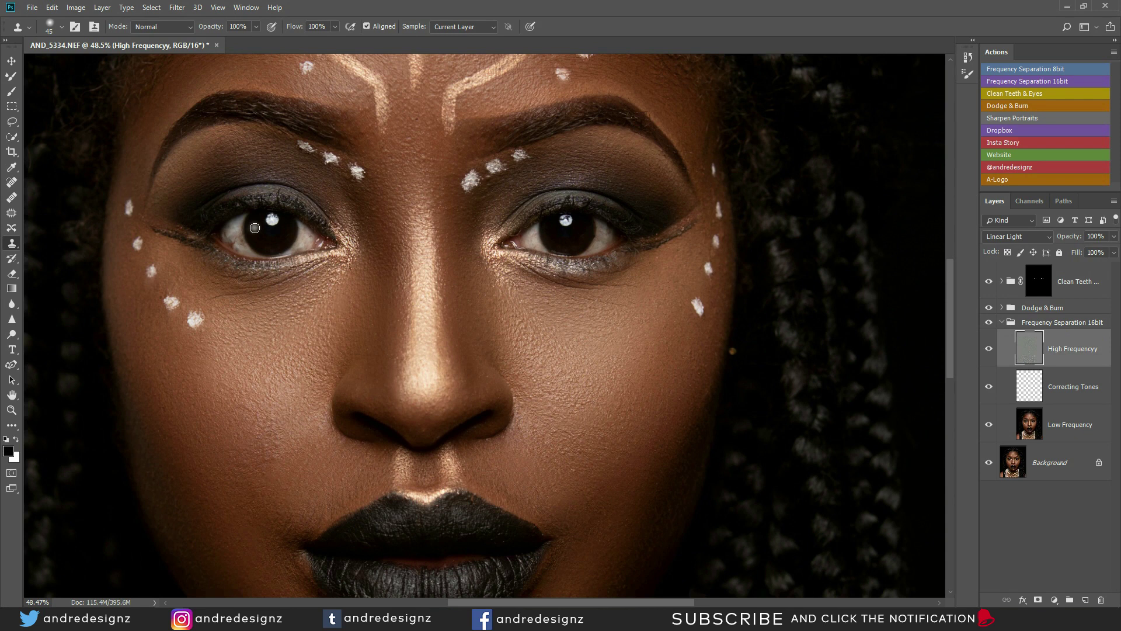
pyautogui.scroll(5, 252, 197)
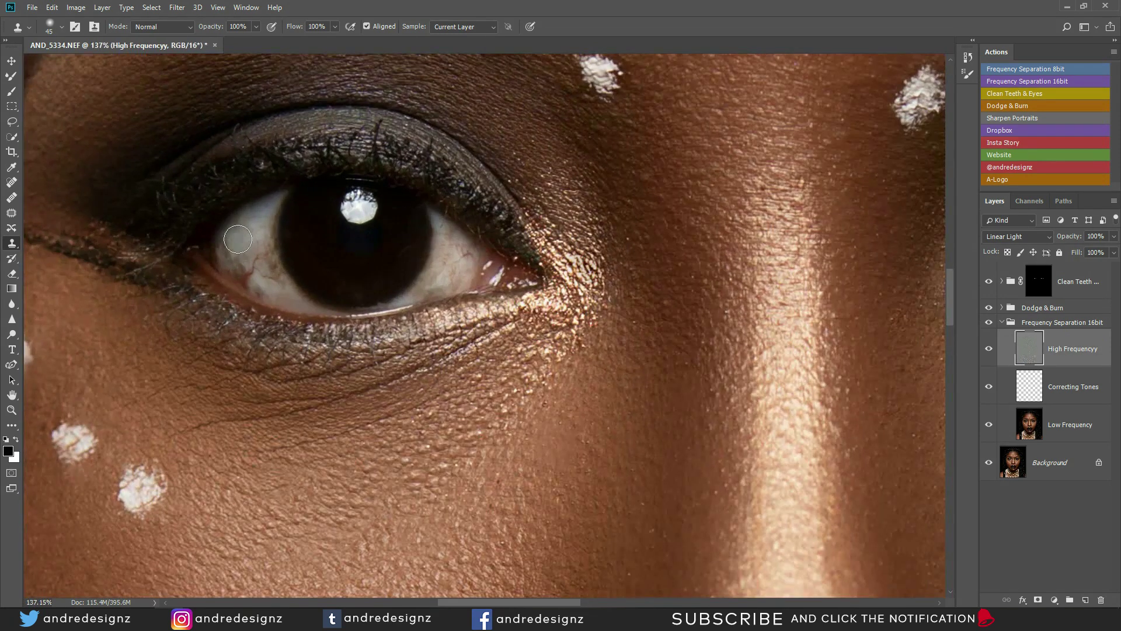
pyautogui.press('[')
pyautogui.press('[')
pyautogui.press('[')
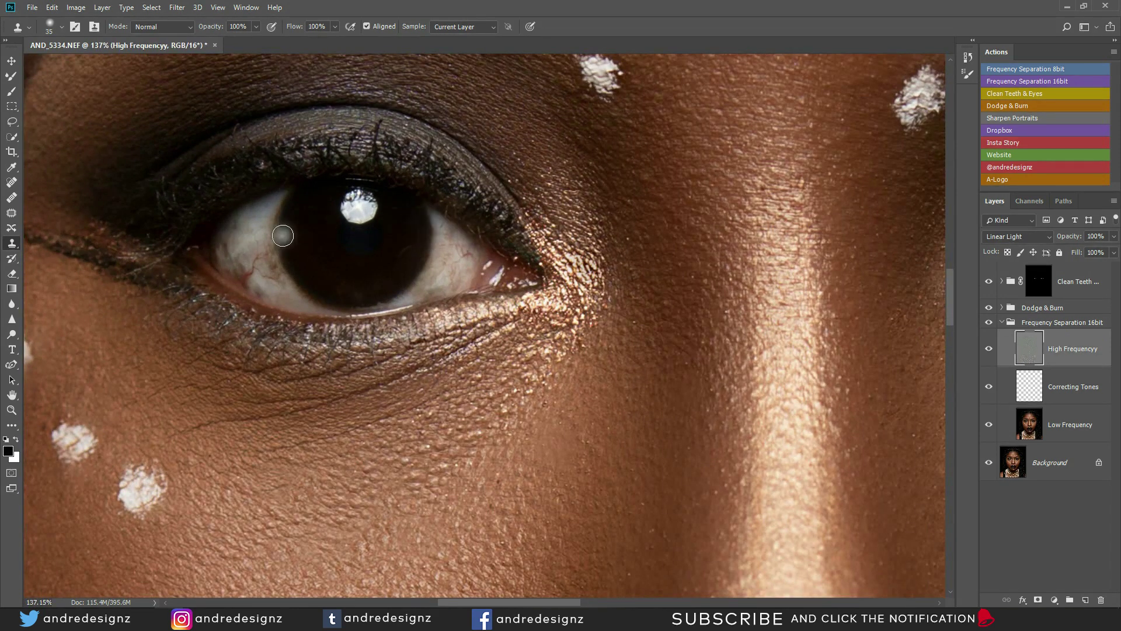
pyautogui.moveTo(257, 252)
pyautogui.mouseDown()
pyautogui.moveTo(248, 264)
pyautogui.moveTo(229, 246)
pyautogui.moveTo(234, 233)
pyautogui.moveTo(277, 275)
pyautogui.moveTo(256, 283)
pyautogui.mouseUp()
pyautogui.keyDown('alt'); pyautogui.click(245, 250); pyautogui.keyUp('alt')
pyautogui.keyDown('alt'); pyautogui.click(244, 226); pyautogui.keyUp('alt')
pyautogui.keyDown('alt'); pyautogui.click(247, 235); pyautogui.keyUp('alt')
pyautogui.keyDown('alt'); pyautogui.click(246, 251); pyautogui.keyUp('alt')
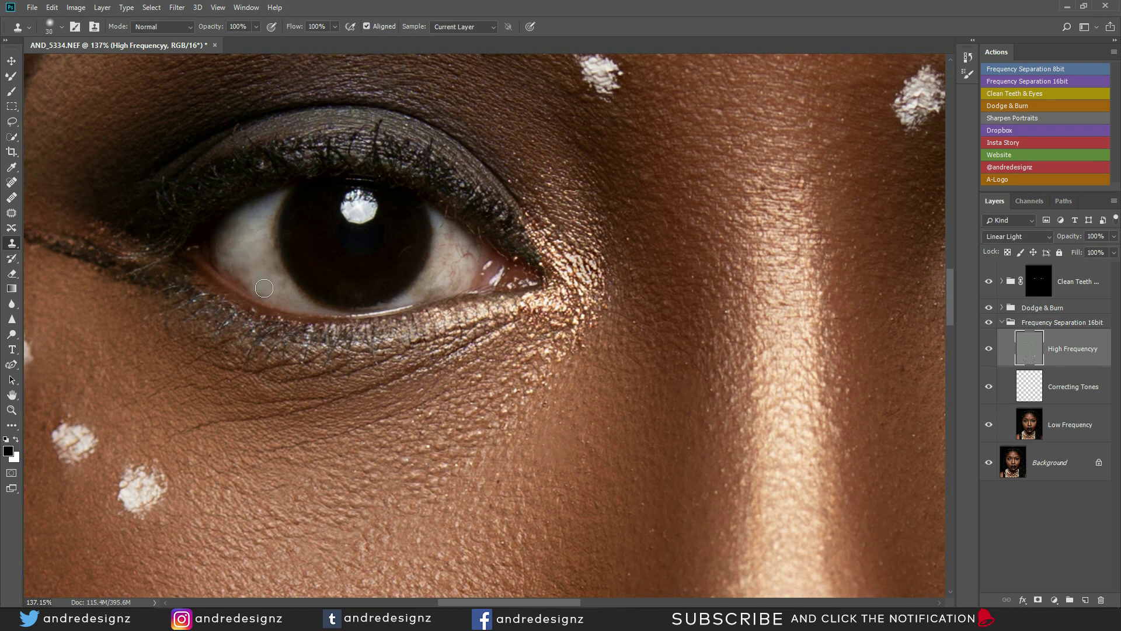
# - Clone away the veins in the white of the image's right eye on the High Frequencyy layer
pyautogui.hscroll(15, 429, 221)
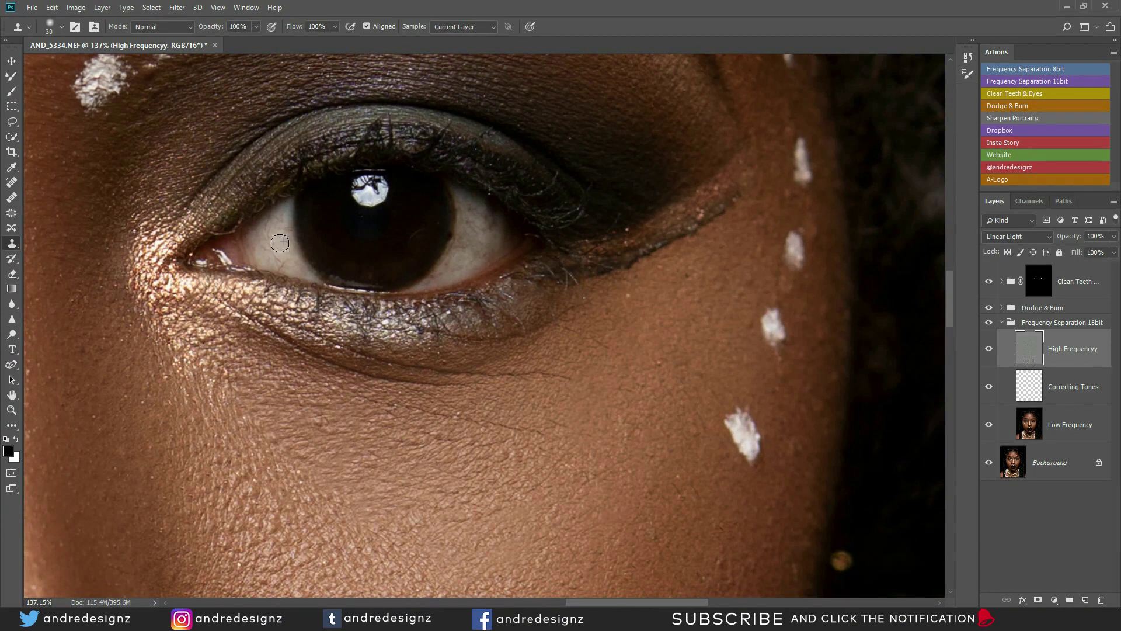
pyautogui.moveTo(468, 253)
pyautogui.mouseDown()
pyautogui.moveTo(495, 231)
pyautogui.moveTo(469, 204)
pyautogui.moveTo(483, 224)
pyautogui.mouseUp()
pyautogui.keyDown('alt'); pyautogui.click(490, 239); pyautogui.keyUp('alt')
pyautogui.hotkey('ctrl', '0')
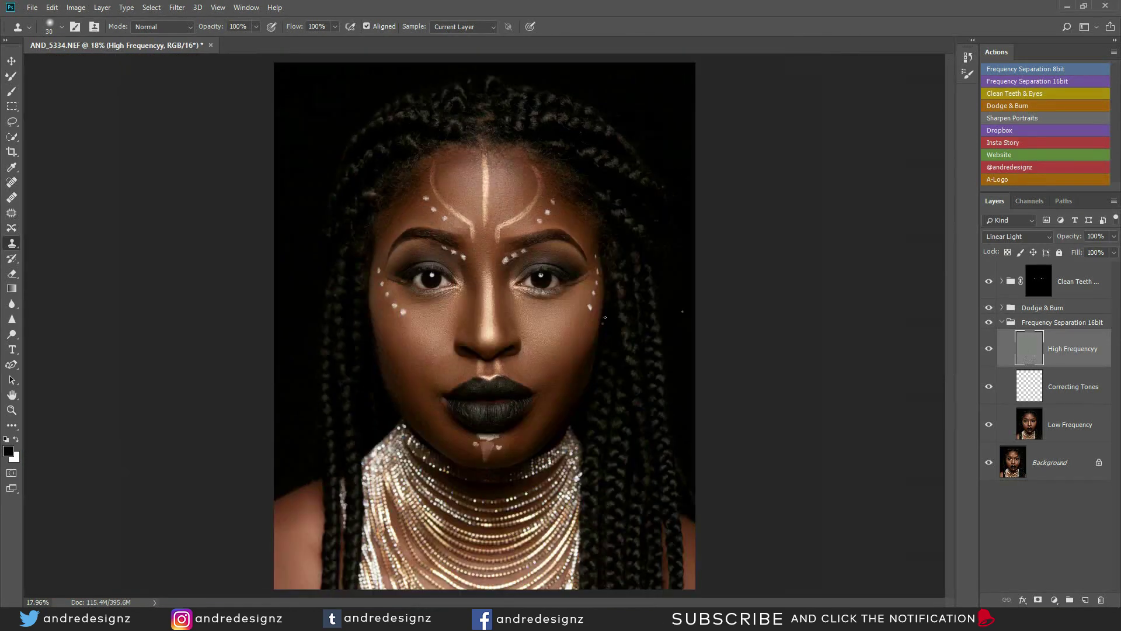
pyautogui.scroll(2, 570, 334)
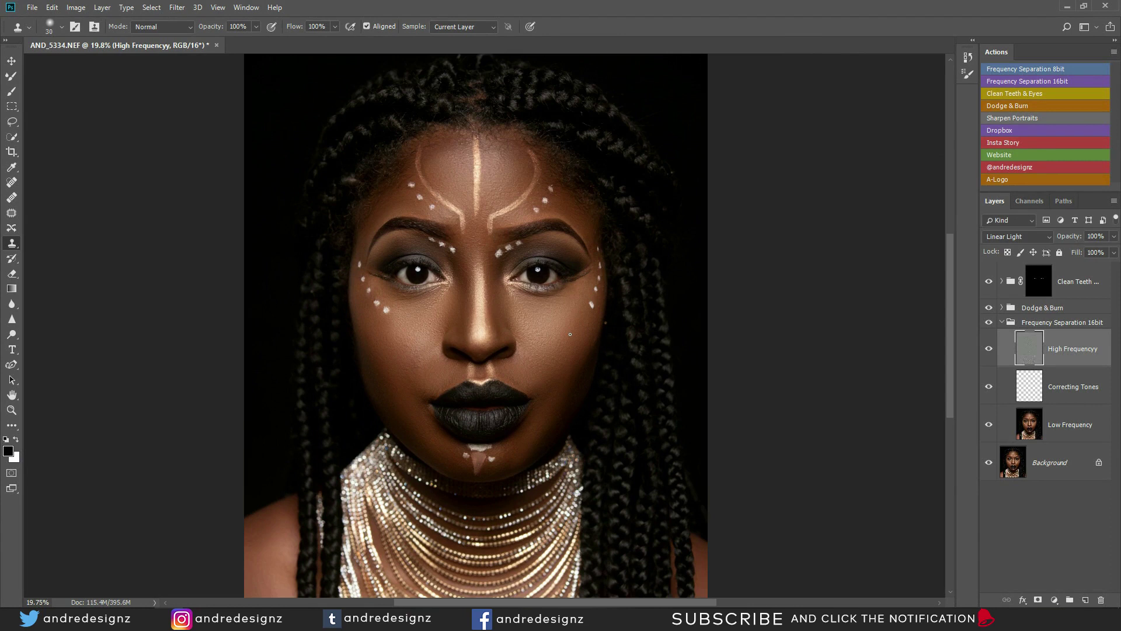
pyautogui.scroll(-2, 572, 330)
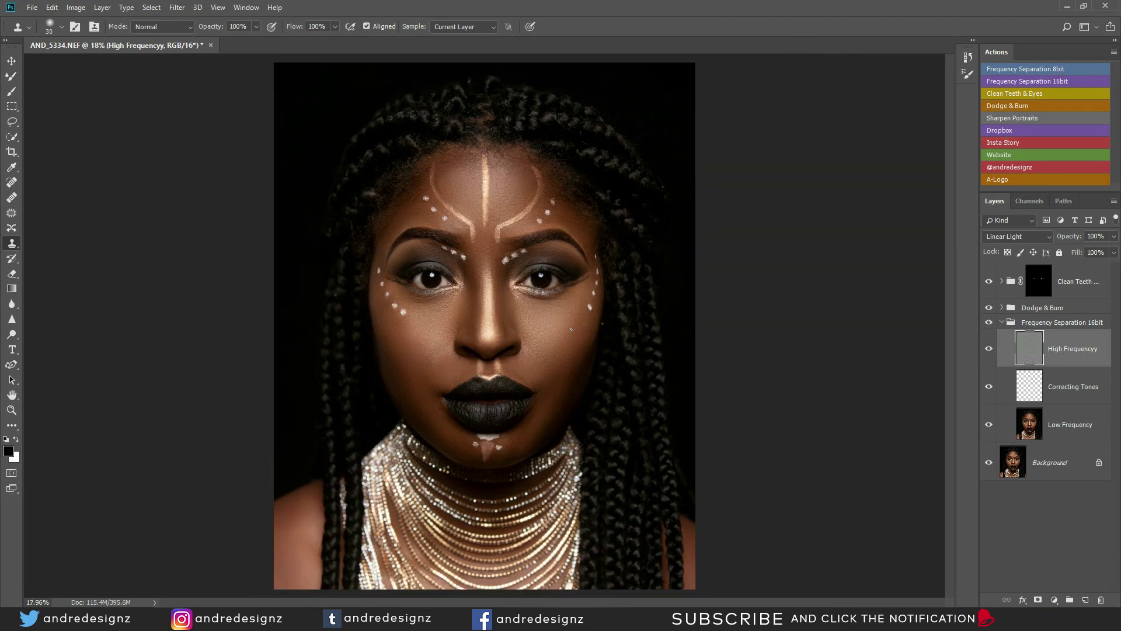
pyautogui.scroll(-1, 571, 328)
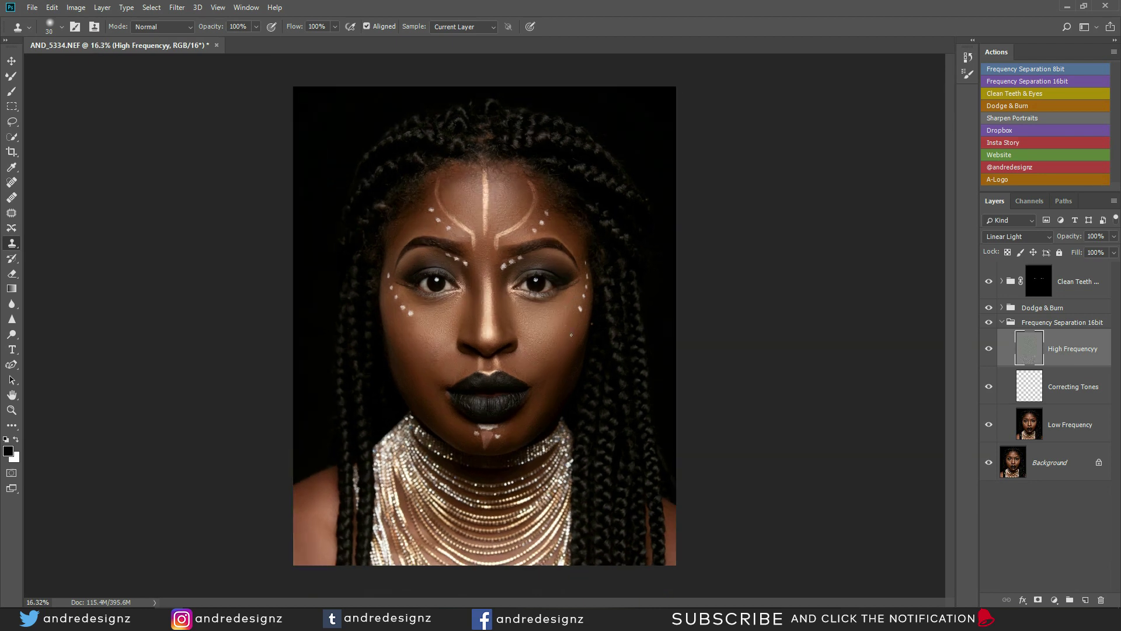
# - Stamp all visible layers into a new layer above the Clean Teeth & Eyes group and duplicate that merged layer
pyautogui.scroll(16, 561, 355)
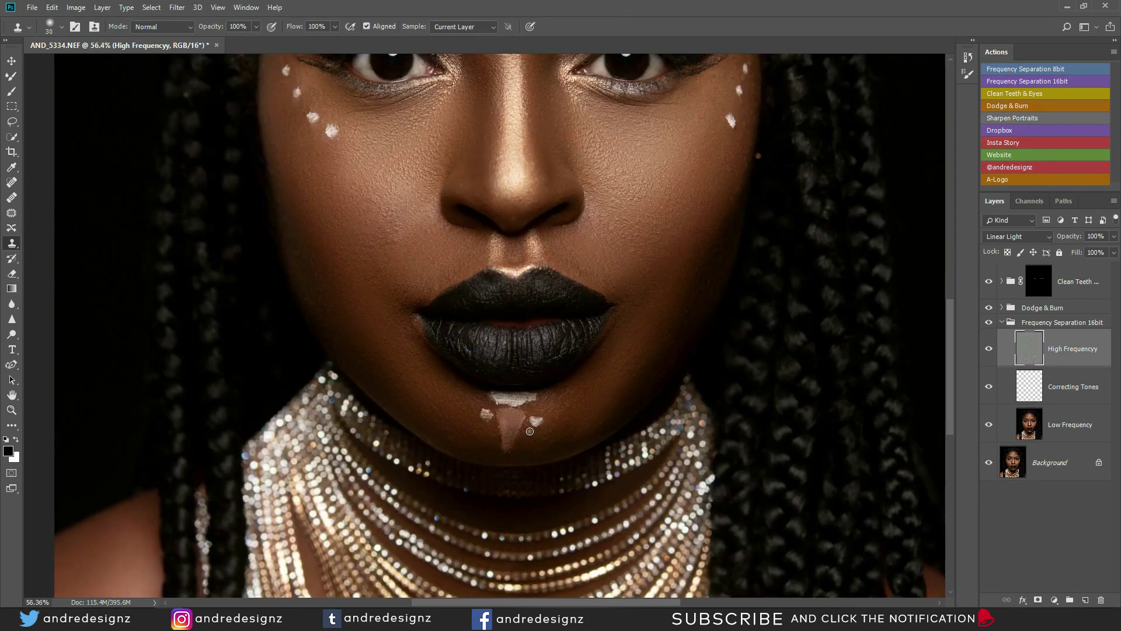
pyautogui.scroll(4, 509, 446)
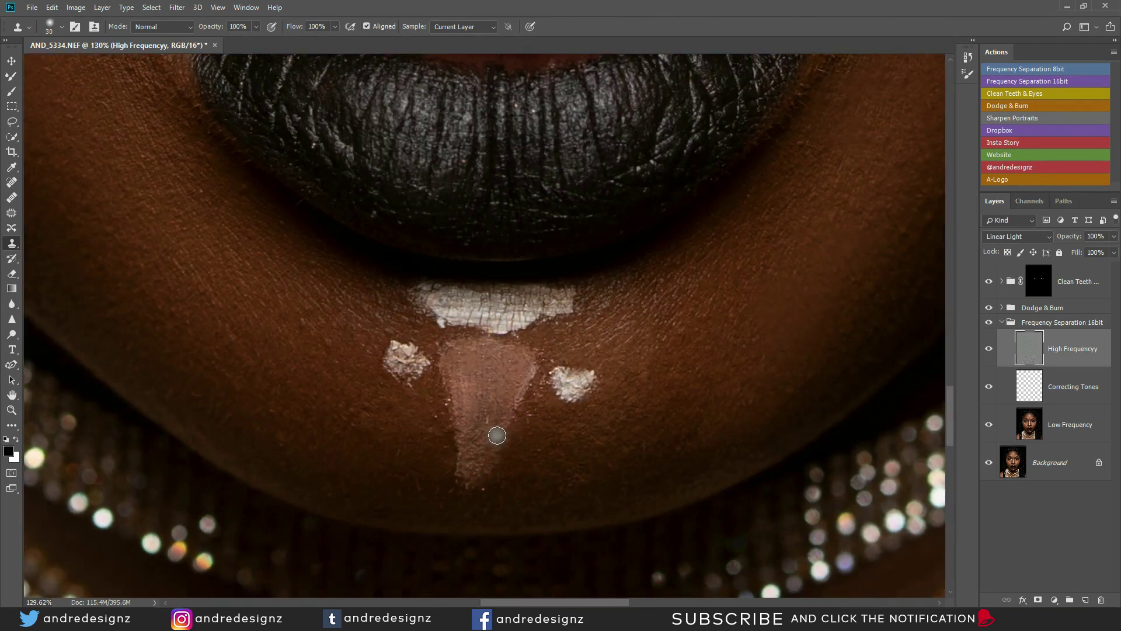
pyautogui.click(1068, 284)
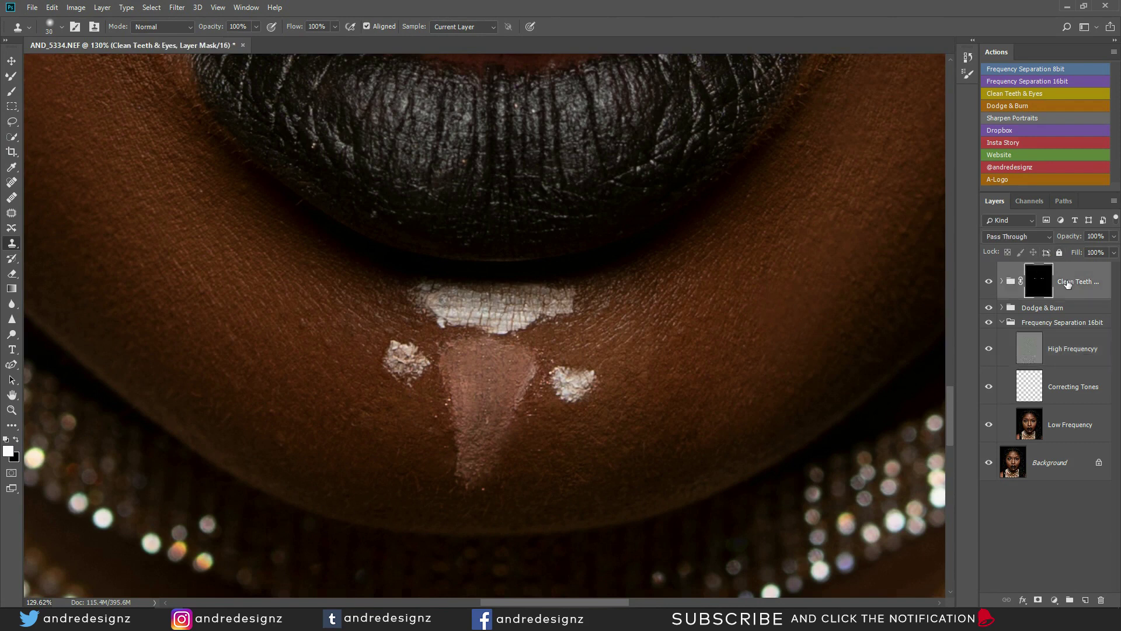
pyautogui.hotkey('ctrl', 'shift', 'alt', 'e')
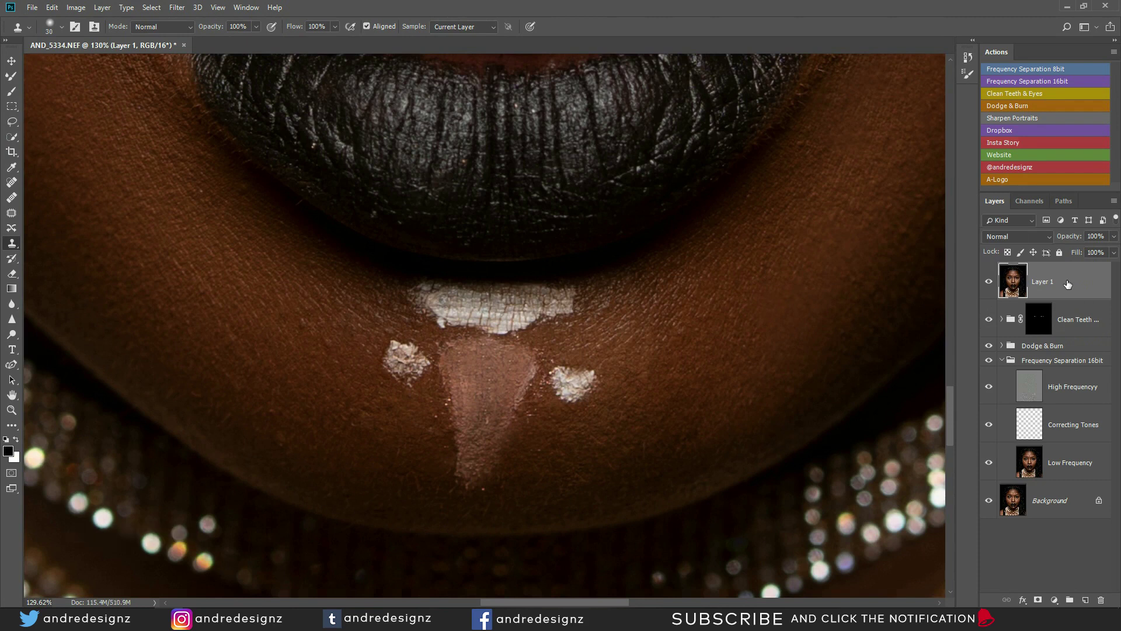
pyautogui.hotkey('ctrl', 'j')
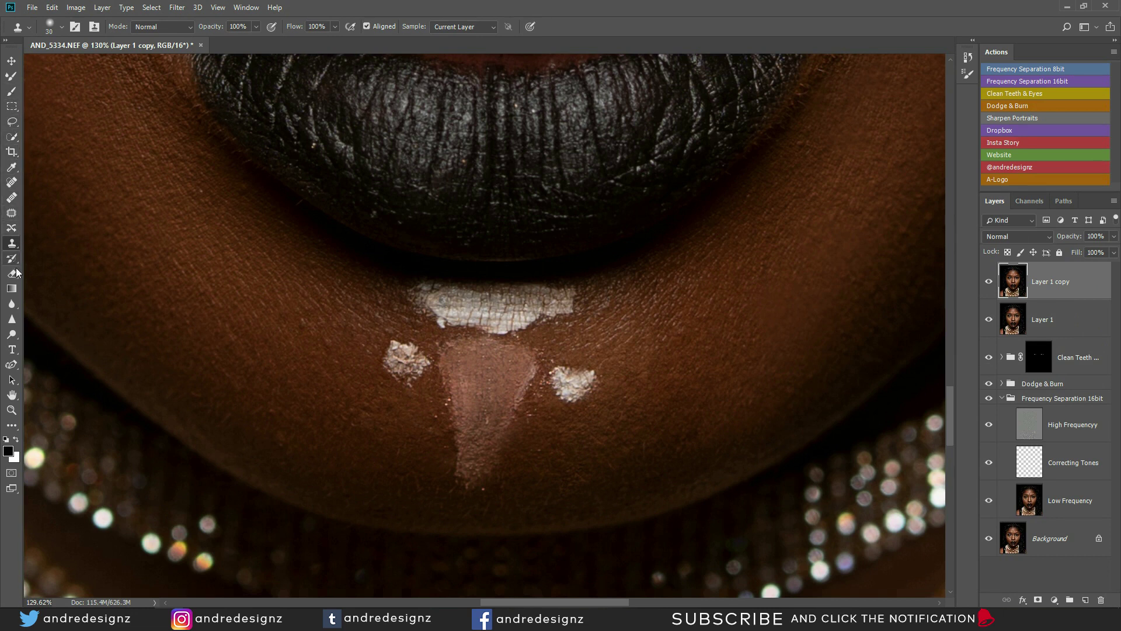
# - Lasso the painted triangle on the chin and copy it to a new layer
pyautogui.press('l')
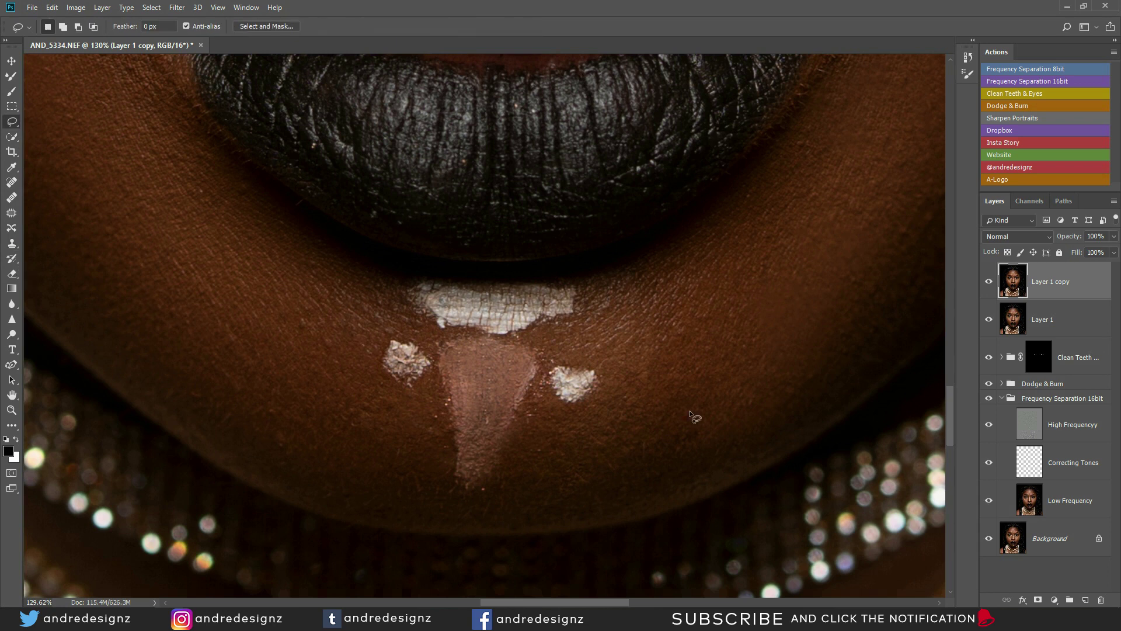
pyautogui.moveTo(465, 333); pyautogui.dragTo(521, 337)
pyautogui.moveTo(497, 492)
pyautogui.mouseDown()
pyautogui.moveTo(452, 499)
pyautogui.moveTo(430, 443)
pyautogui.moveTo(445, 334)
pyautogui.mouseUp()
pyautogui.hotkey('ctrl', 'j')
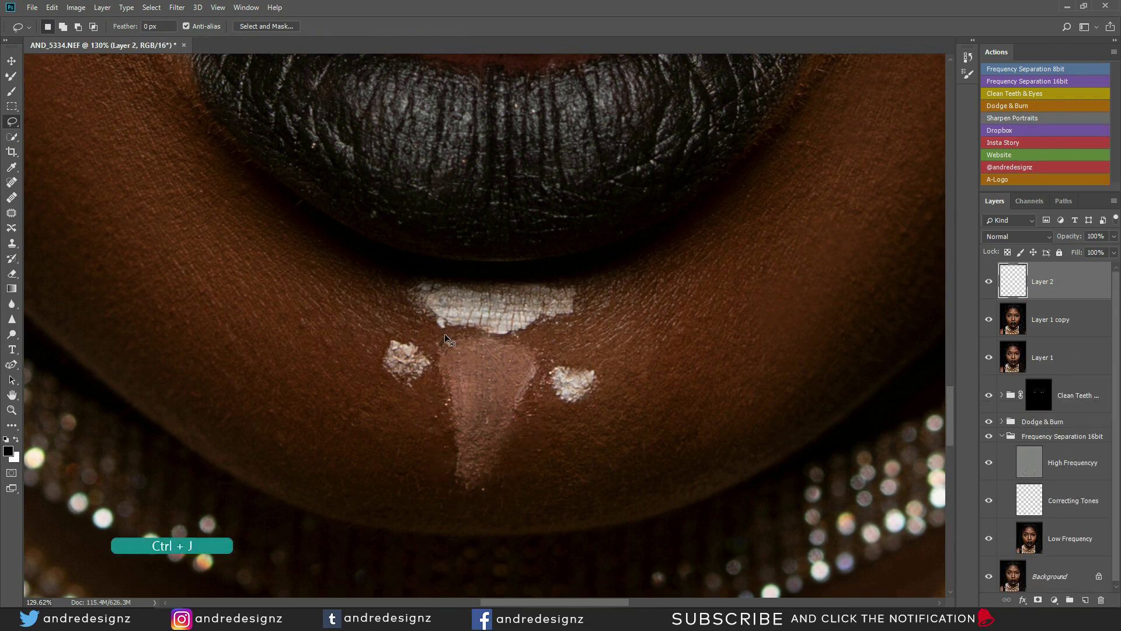
# - Rotate the copied chin triangle by -6.23° and shift it 3 px right and 6 px down to straighten it
pyautogui.hotkey('ctrl', 't')
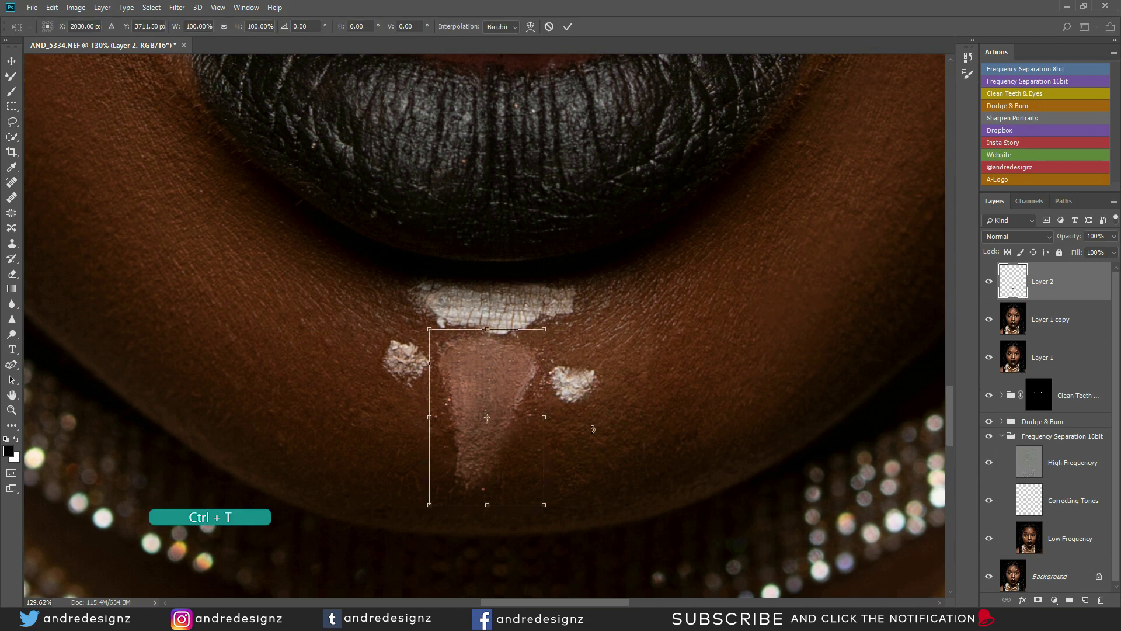
pyautogui.moveTo(569, 426); pyautogui.dragTo(589, 418)
pyautogui.press('Down')
pyautogui.press('Down')
pyautogui.press('Down')
pyautogui.press('Down')
pyautogui.press('Right')
pyautogui.press('Right')
pyautogui.press('Right')
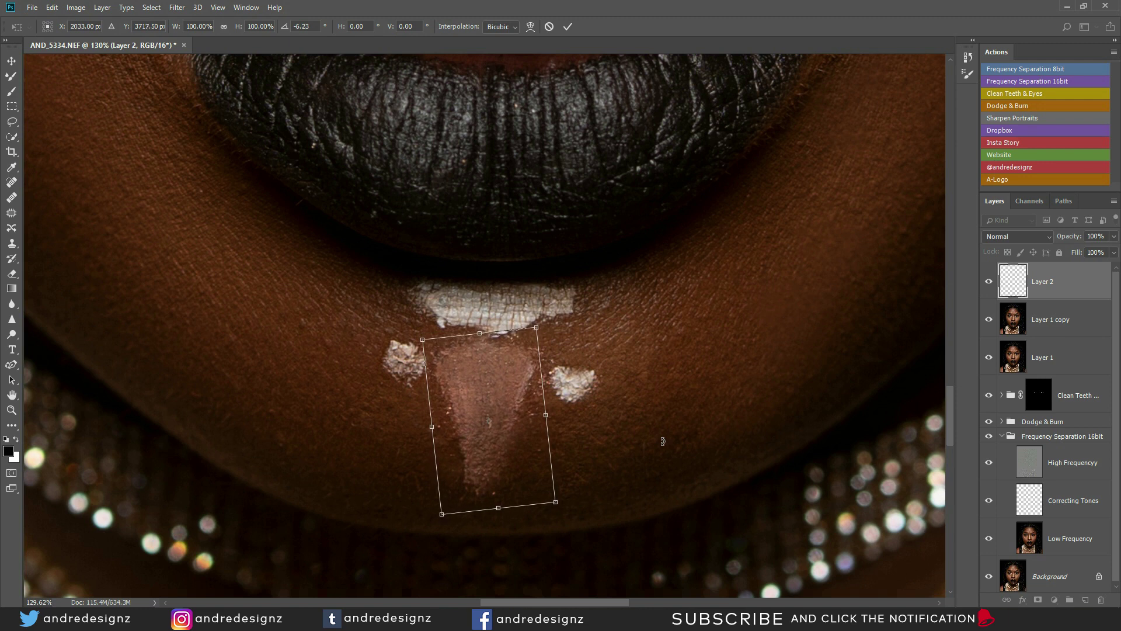
pyautogui.press('Return')
pyautogui.press('l')
# - Compare the chin with the straightened triangle layer hidden and shown
pyautogui.scroll(-3, 661, 440)
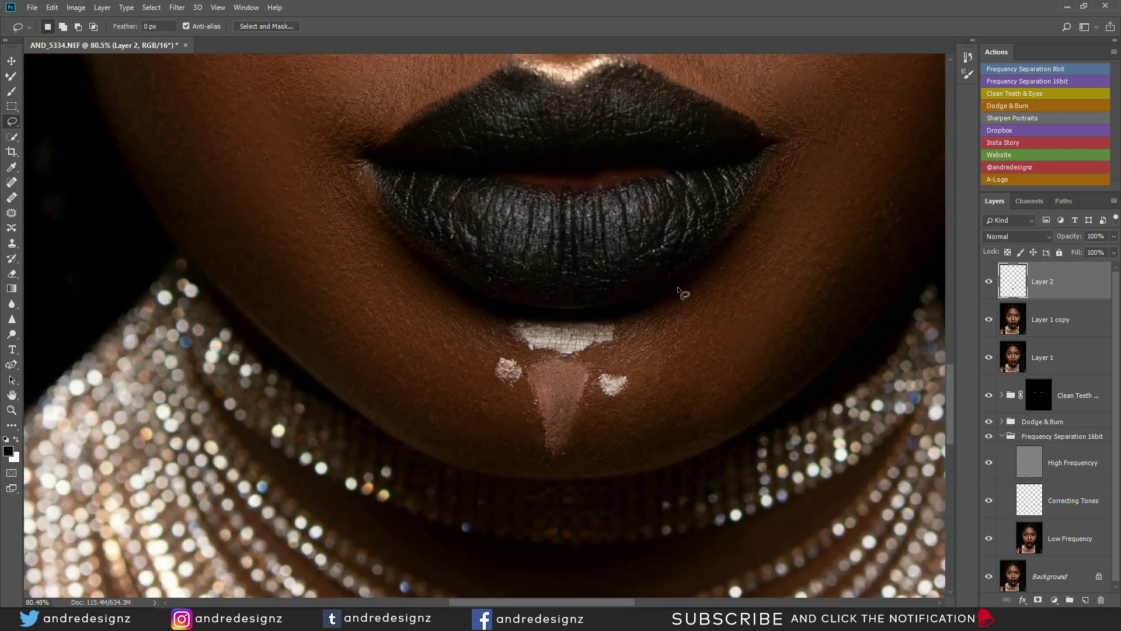
pyautogui.scroll(-5, 679, 289)
pyautogui.hotkey('ctrl', '0')
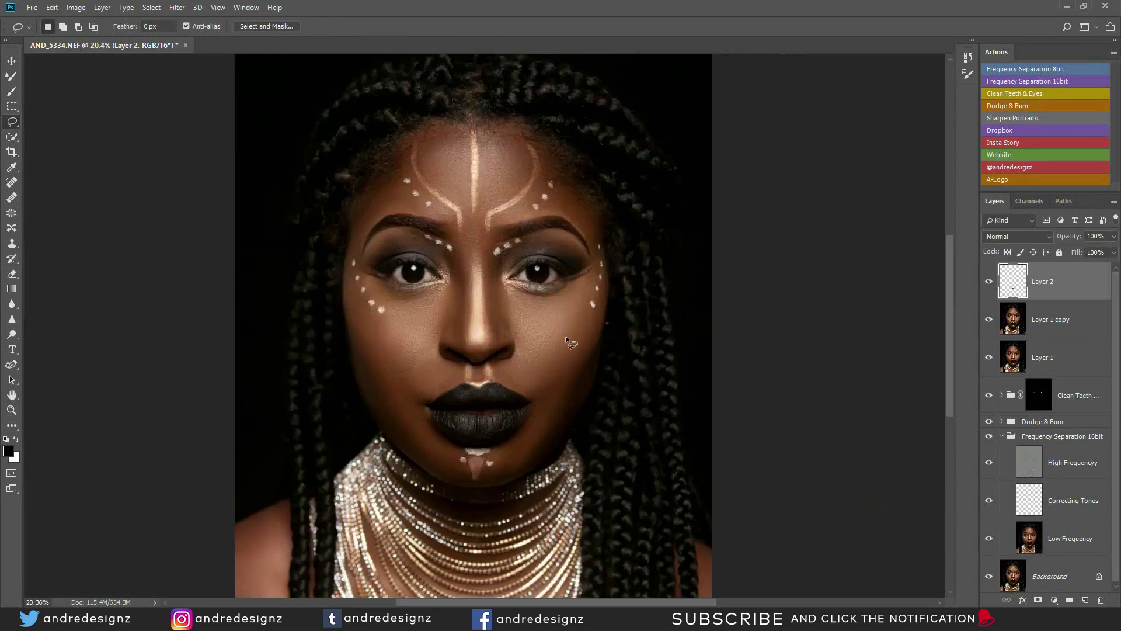
pyautogui.scroll(5, 565, 345)
pyautogui.moveTo(475, 485); pyautogui.dragTo(502, 195)
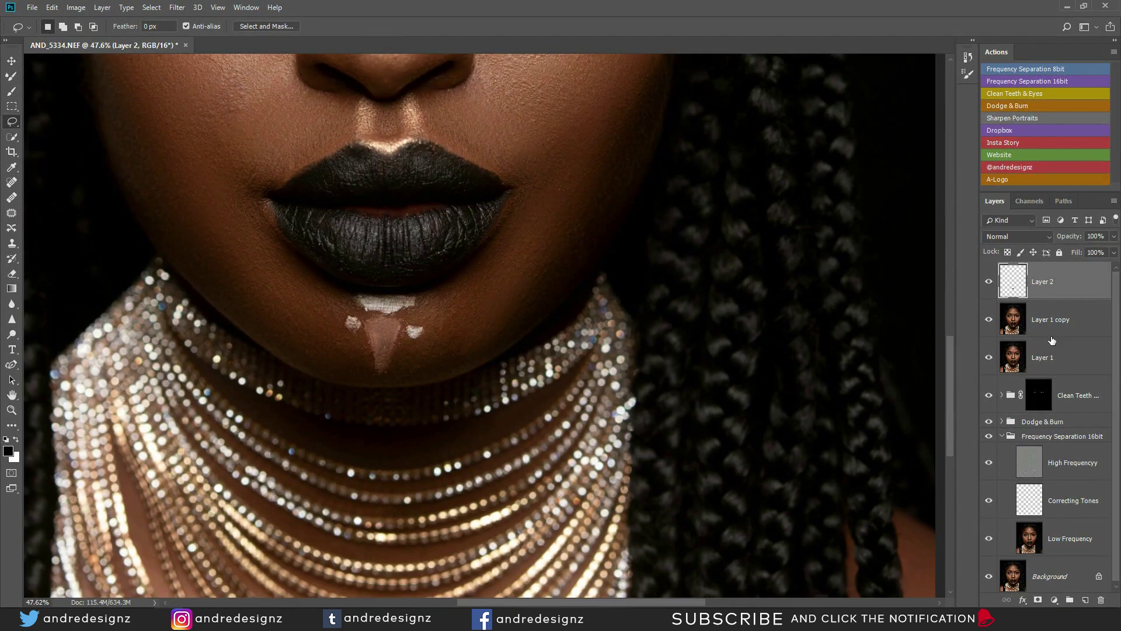
pyautogui.click(989, 281)
pyautogui.click(988, 280)
pyautogui.scroll(5, 371, 328)
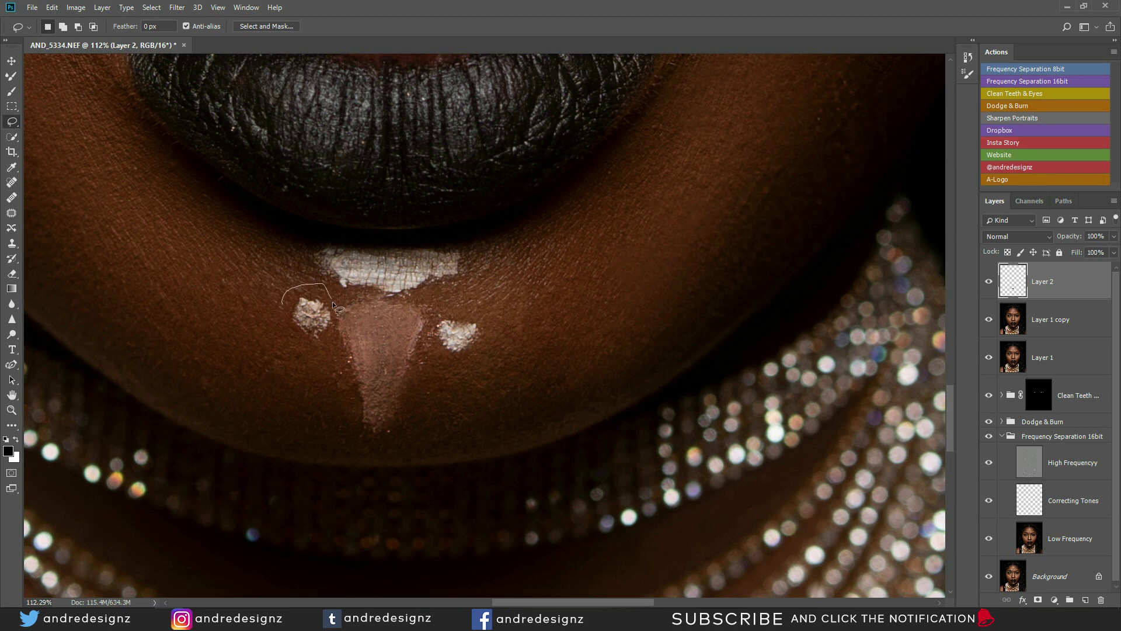
pyautogui.moveTo(266, 325)
pyautogui.mouseDown()
pyautogui.moveTo(285, 295)
pyautogui.moveTo(324, 286)
pyautogui.mouseUp()
pyautogui.click(367, 310)
pyautogui.hotkey('ctrl', 'j')
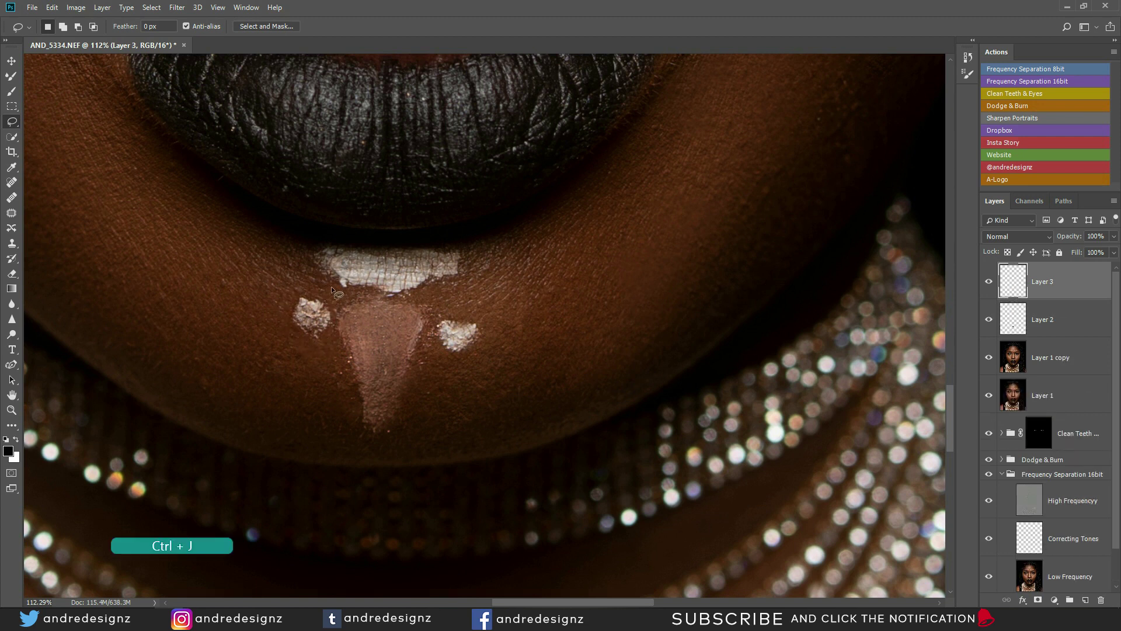
pyautogui.hotkey('ctrl', 't')
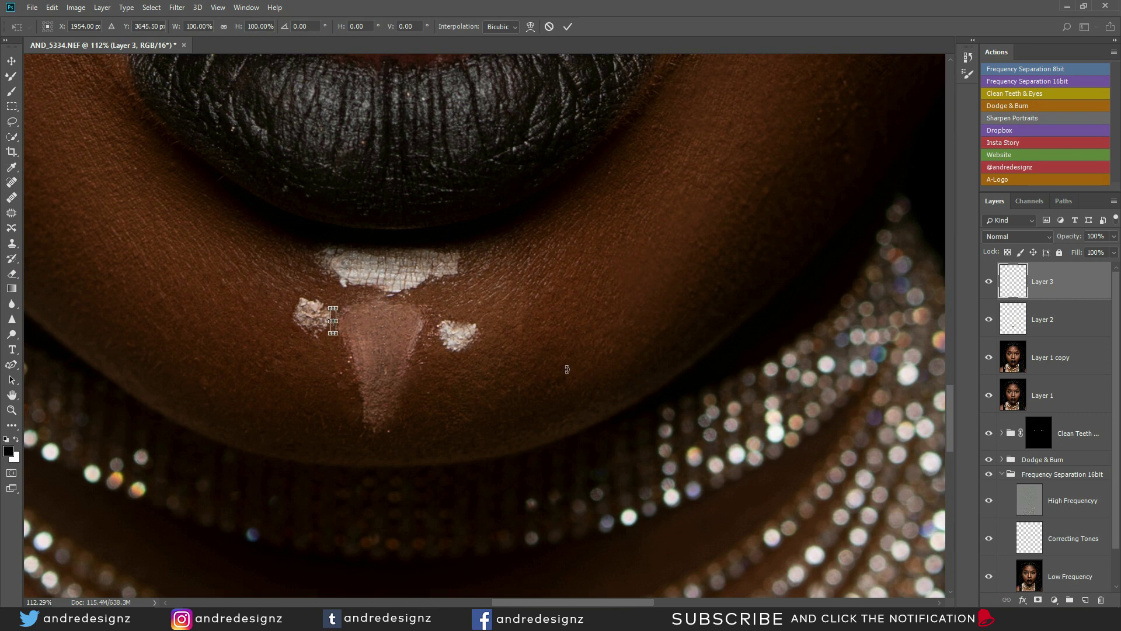
pyautogui.press('Return')
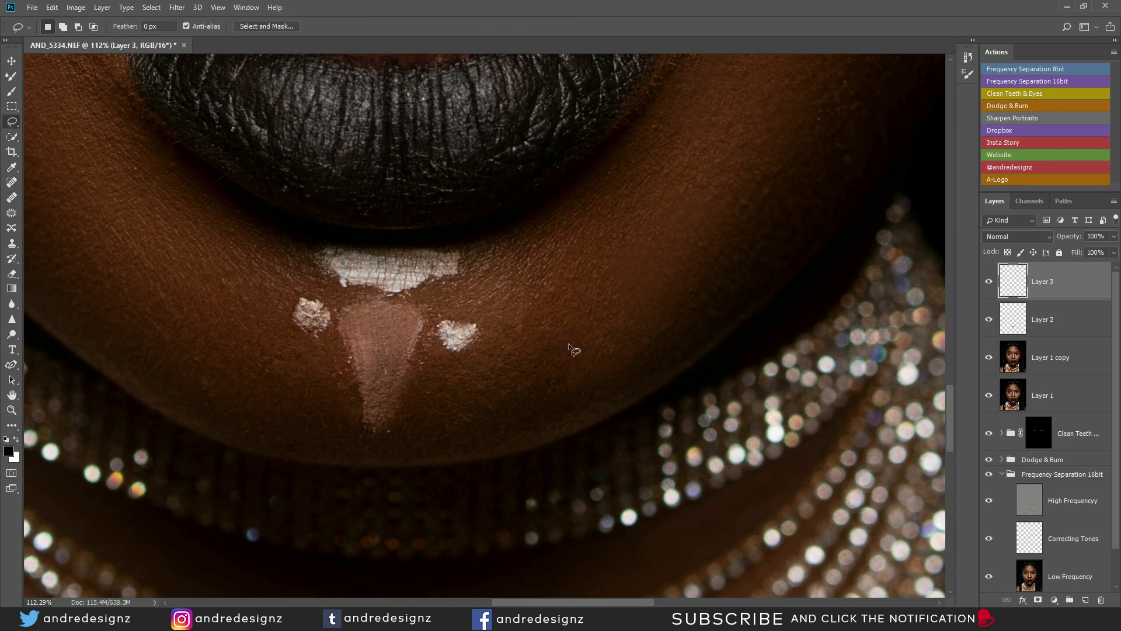
pyautogui.hotkey('ctrl', 'e')
# - On Layer 1 copy, lasso the white dot left of the chin triangle, copy it to a new layer and move the copy aside
pyautogui.click(1050, 322)
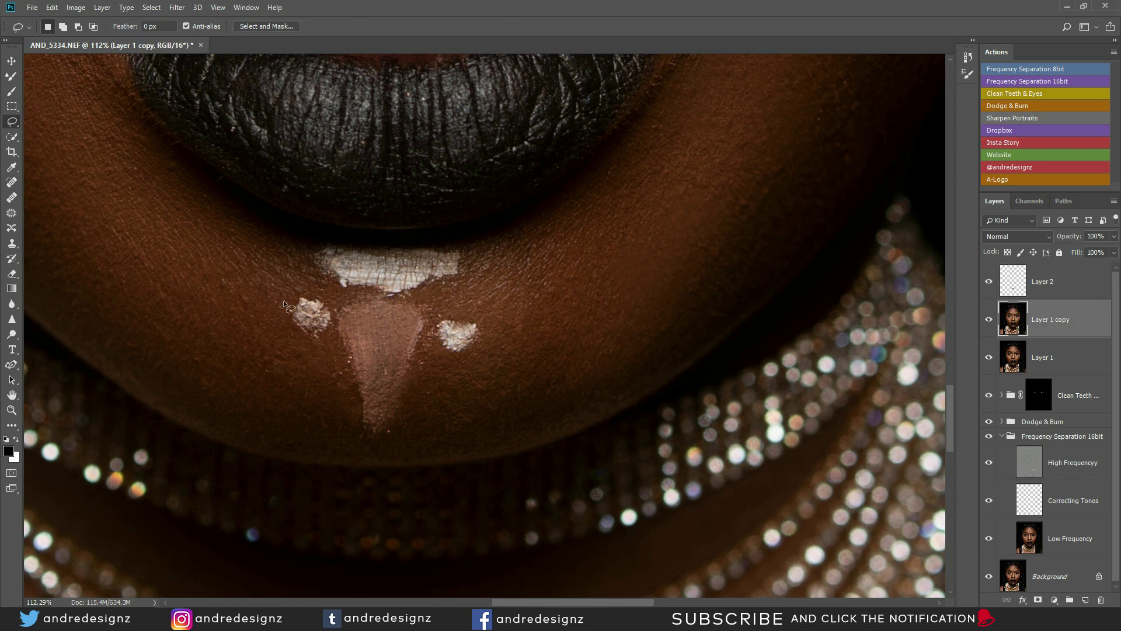
pyautogui.moveTo(330, 301)
pyautogui.mouseDown()
pyautogui.moveTo(320, 356)
pyautogui.moveTo(285, 300)
pyautogui.moveTo(308, 295)
pyautogui.mouseUp()
pyautogui.hotkey('ctrl', 'j')
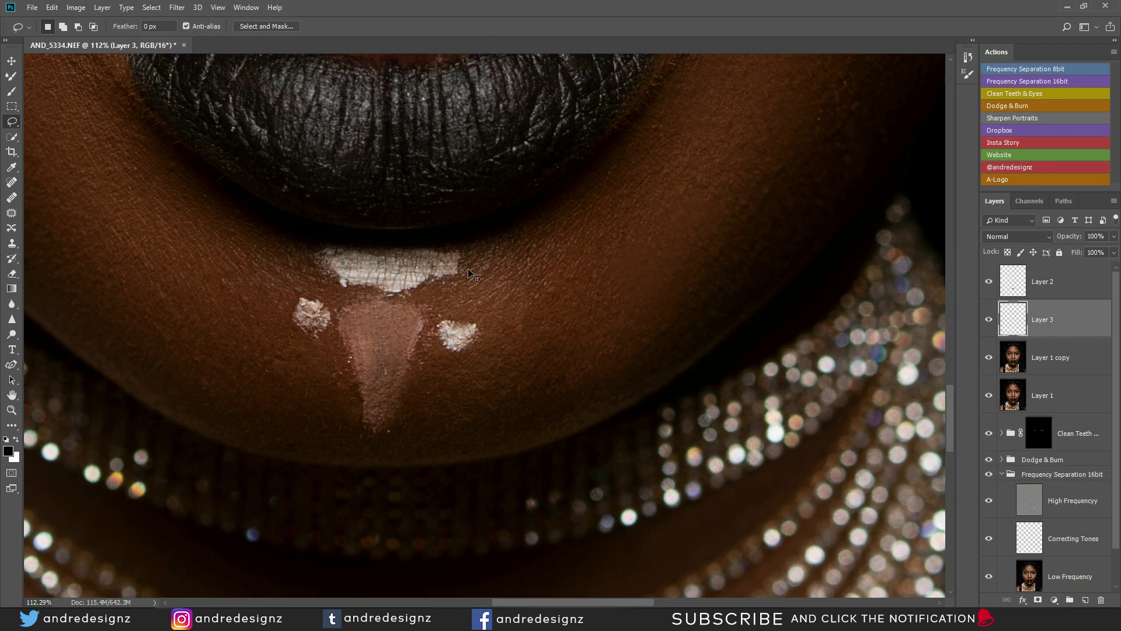
pyautogui.hotkey('ctrl', 't')
pyautogui.moveTo(320, 313); pyautogui.dragTo(189, 361)
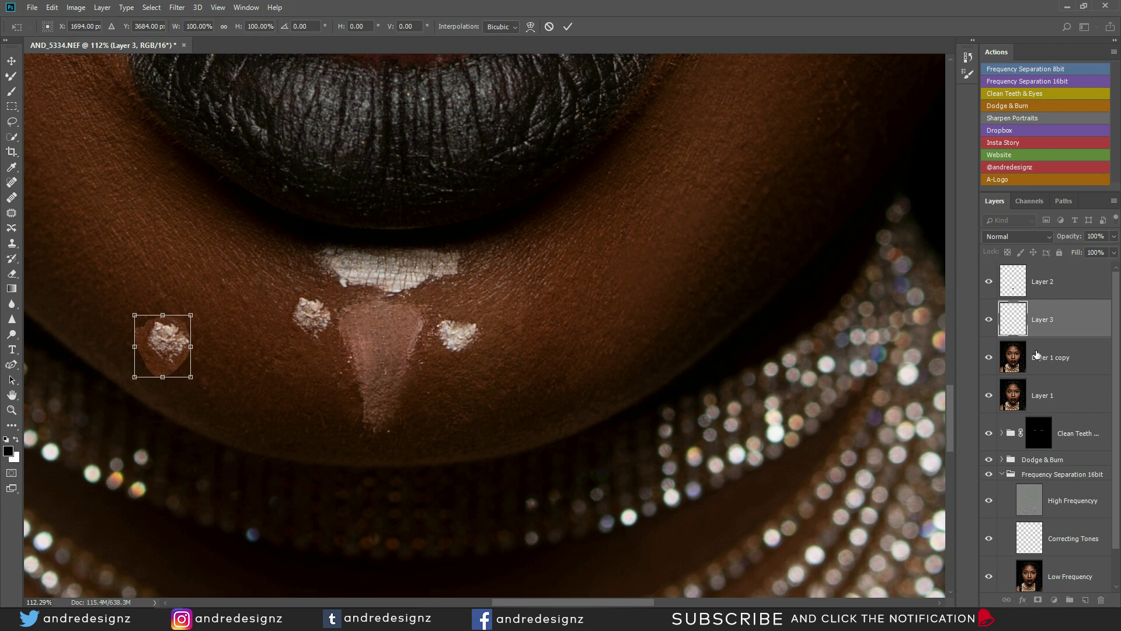
pyautogui.press('Return')
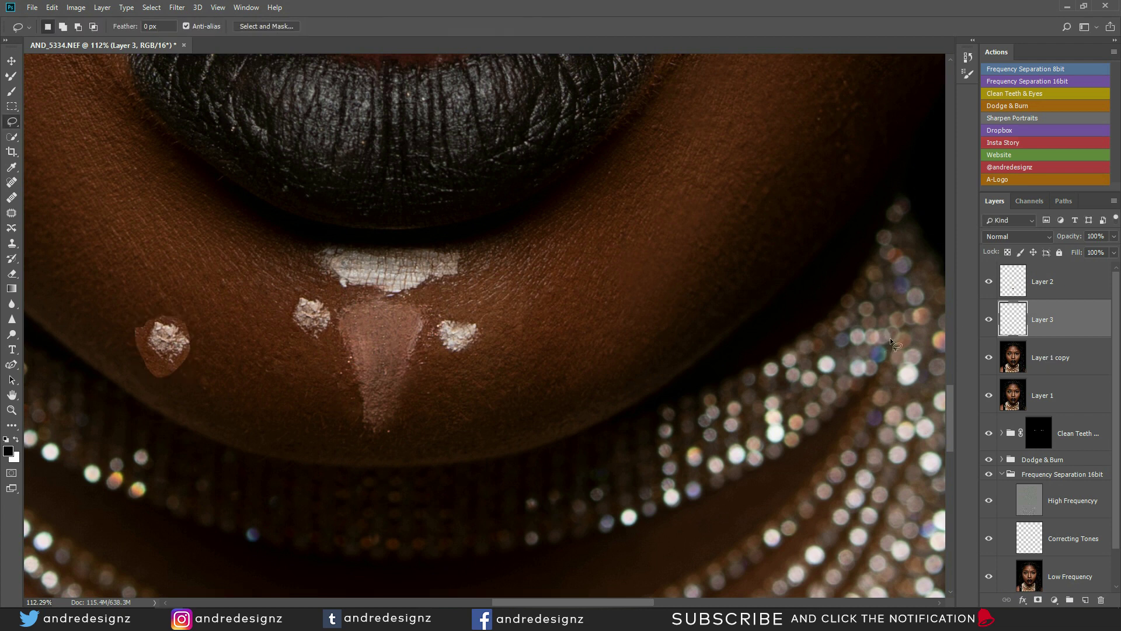
# - Patch the original dot left of the chin triangle with clean skin on Layer 1 copy, then deselect
pyautogui.click(1050, 359)
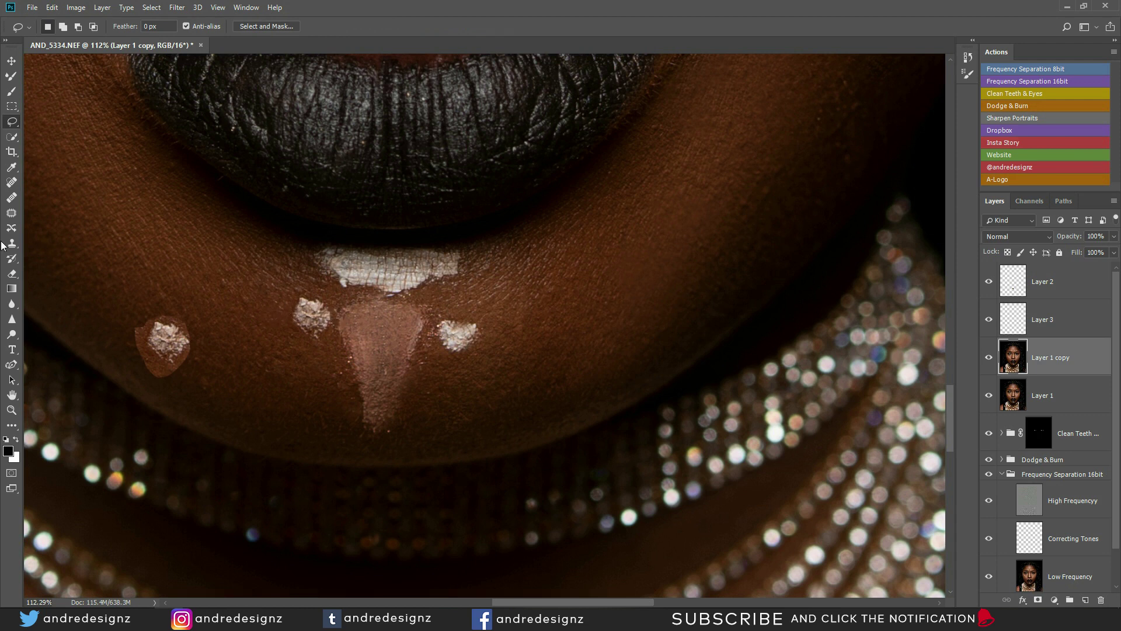
pyautogui.click(11, 213)
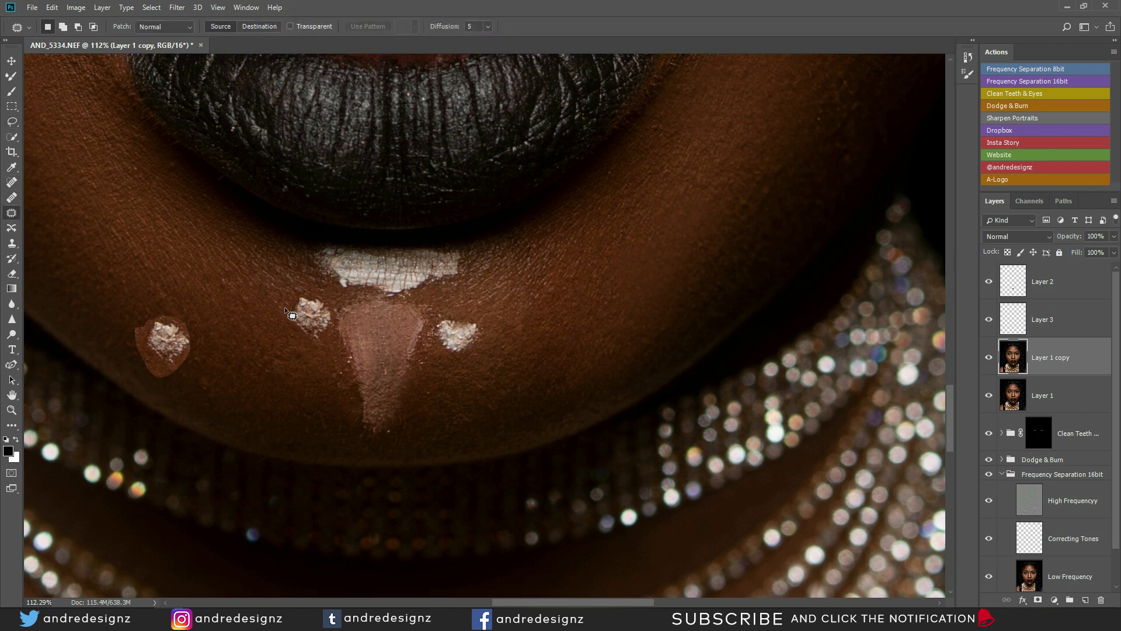
pyautogui.moveTo(317, 334); pyautogui.dragTo(243, 316)
pyautogui.hotkey('ctrl', 'd')
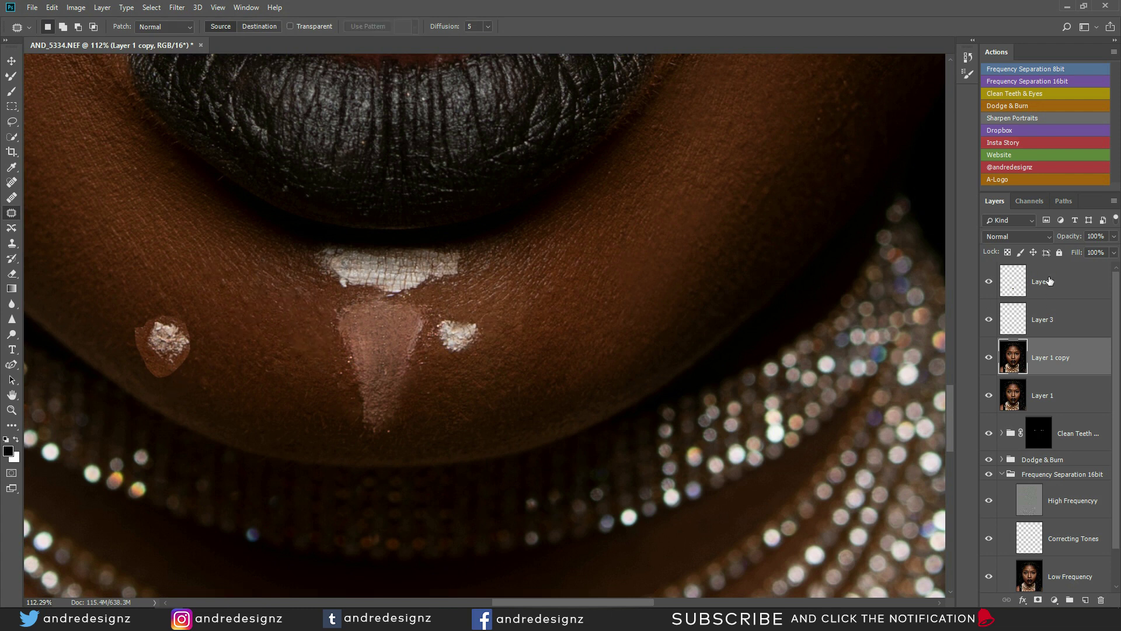
# - Move the copied dot back beside the chin triangle and nudge it until it is symmetrical with the dot on the other side
pyautogui.click(1043, 324)
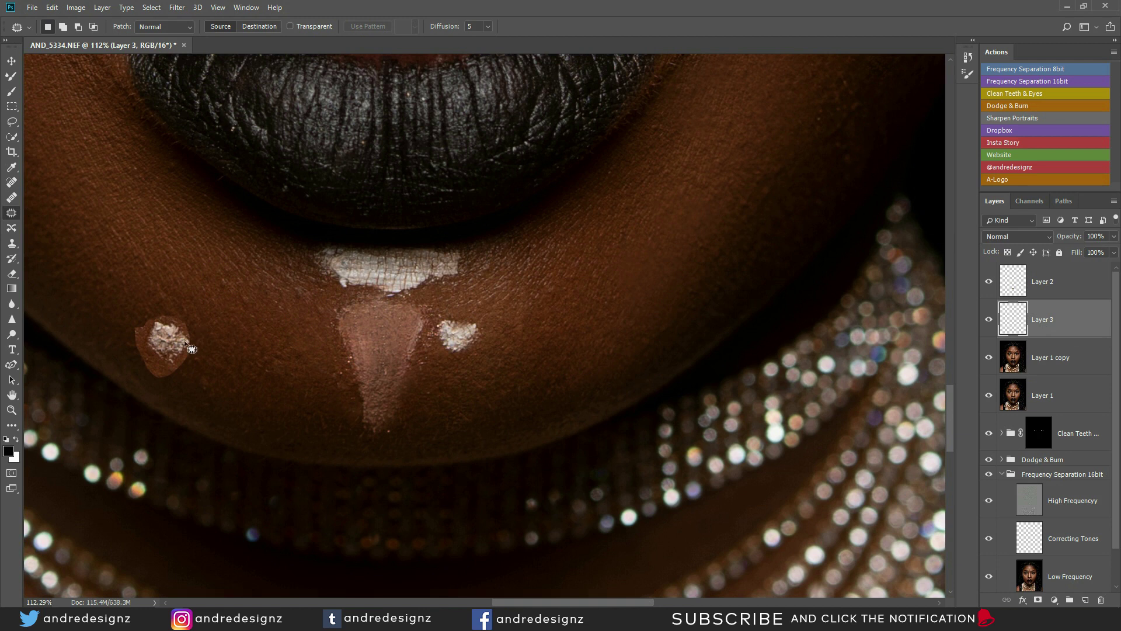
pyautogui.press('v')
pyautogui.moveTo(169, 364); pyautogui.dragTo(294, 337)
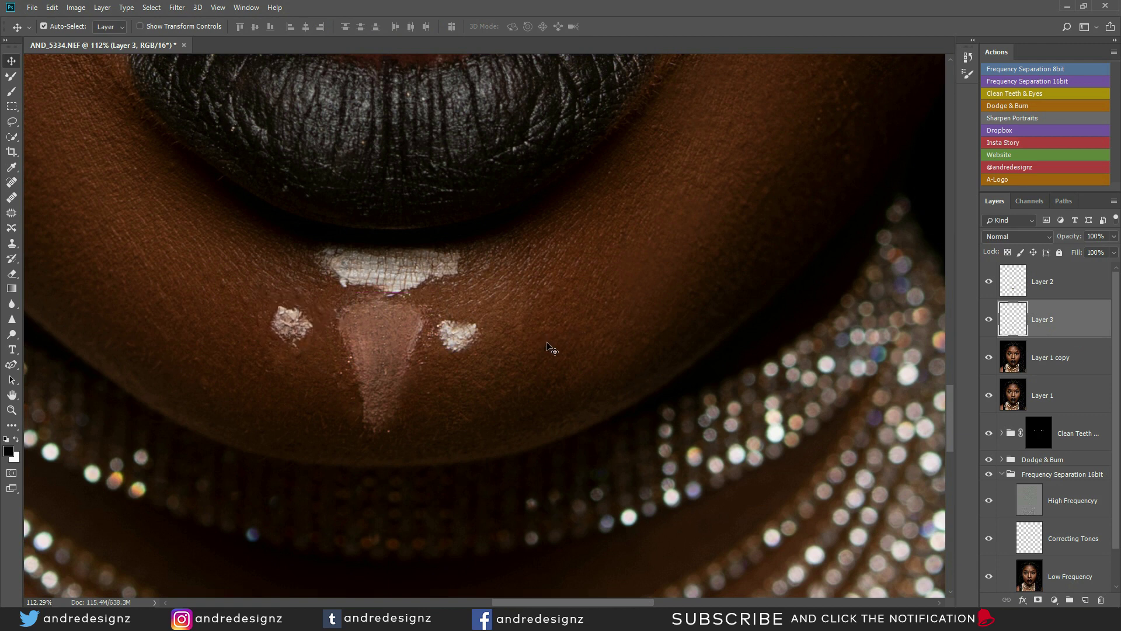
pyautogui.moveTo(287, 320); pyautogui.dragTo(296, 332)
pyautogui.press('Up')
pyautogui.press('Up')
pyautogui.press('Up')
pyautogui.press('Up')
pyautogui.press('Up')
pyautogui.press('Up')
pyautogui.press('Up')
pyautogui.press('Up')
pyautogui.press('Left')
pyautogui.press('Left')
pyautogui.press('Left')
pyautogui.press('Left')
pyautogui.press('Up')
pyautogui.press('Up')
pyautogui.press('Up')
pyautogui.press('Left')
pyautogui.press('Left')
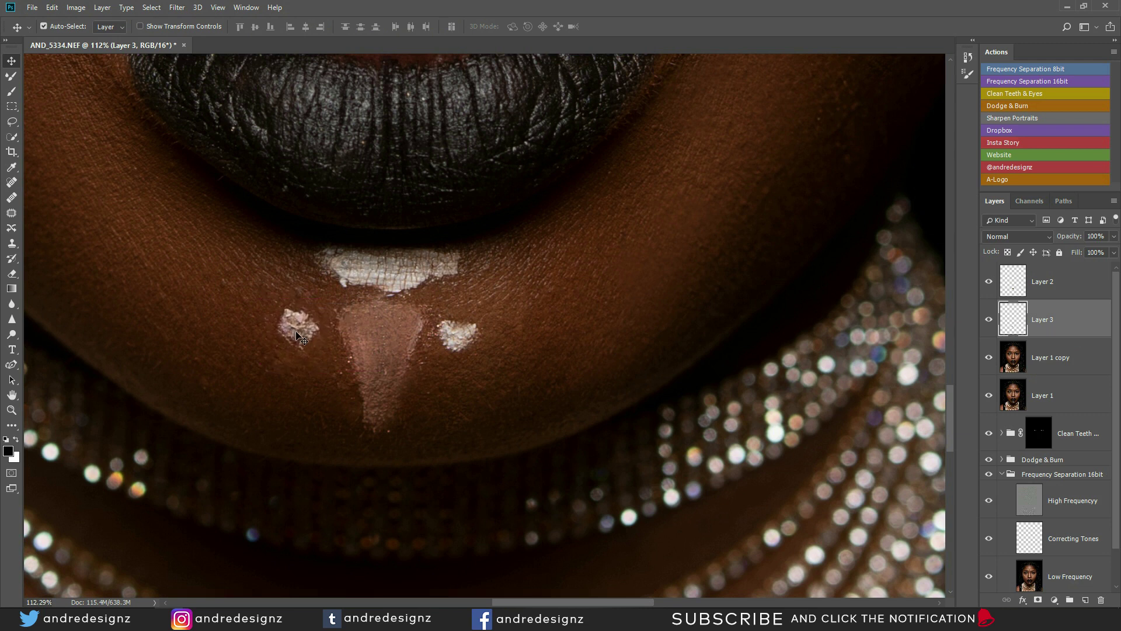
pyautogui.press('Right')
pyautogui.press('Right')
pyautogui.press('Right')
pyautogui.press('Left')
pyautogui.press('Left')
pyautogui.press('Left')
pyautogui.press('Left')
# - Group Layer 2, Layer 3 and Layer 1 copy
pyautogui.scroll(-10, 297, 332)
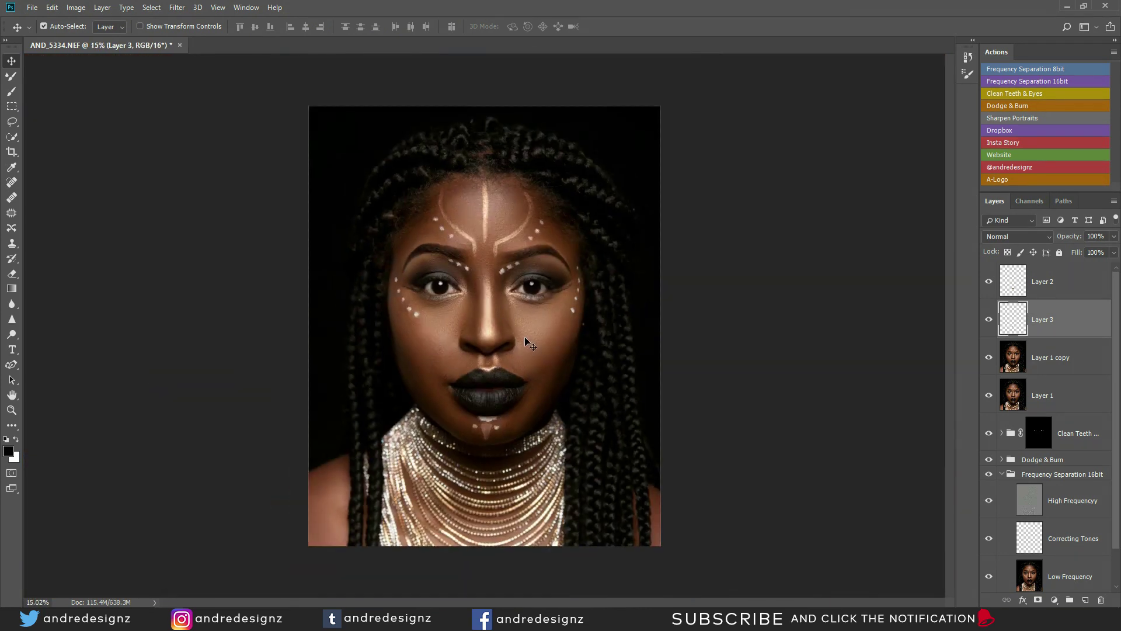
pyautogui.click(1068, 365)
pyautogui.keyDown('shift'); pyautogui.click(1073, 289); pyautogui.keyUp('shift')
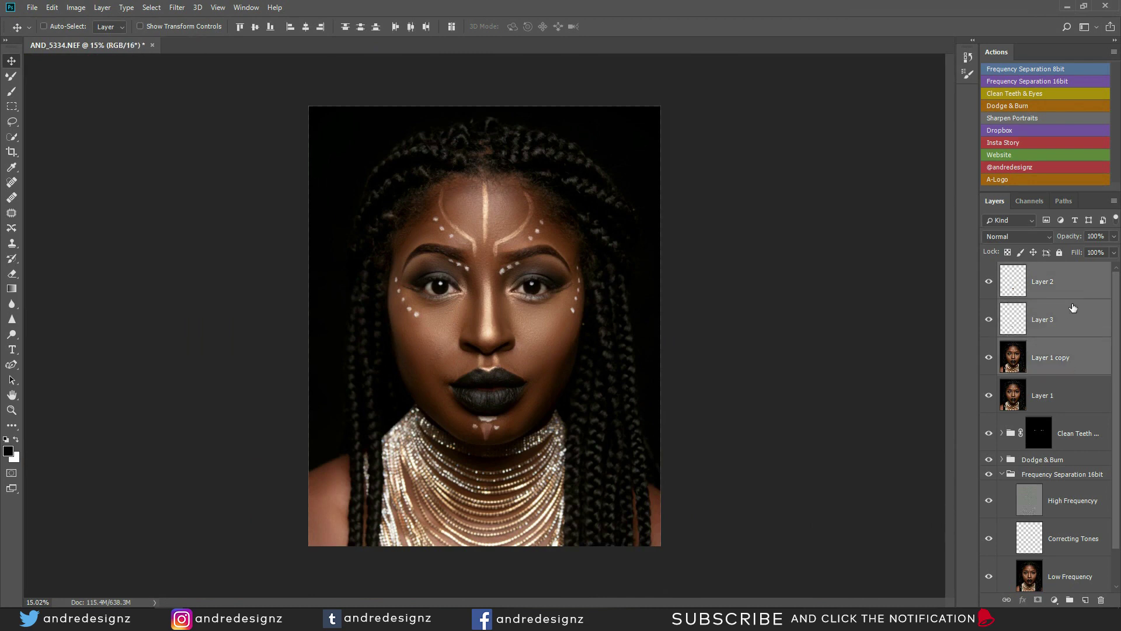
pyautogui.hotkey('ctrl', 'g')
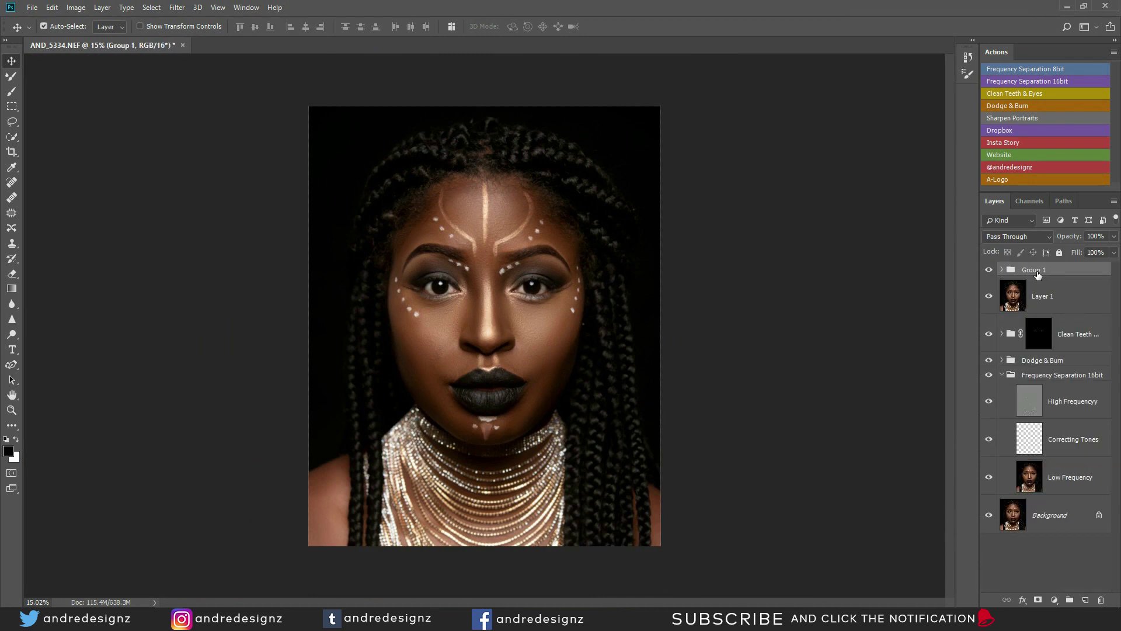
# - Compare the portrait with the chin correction group hidden and shown, and examine the chin paint up close
pyautogui.click(989, 270)
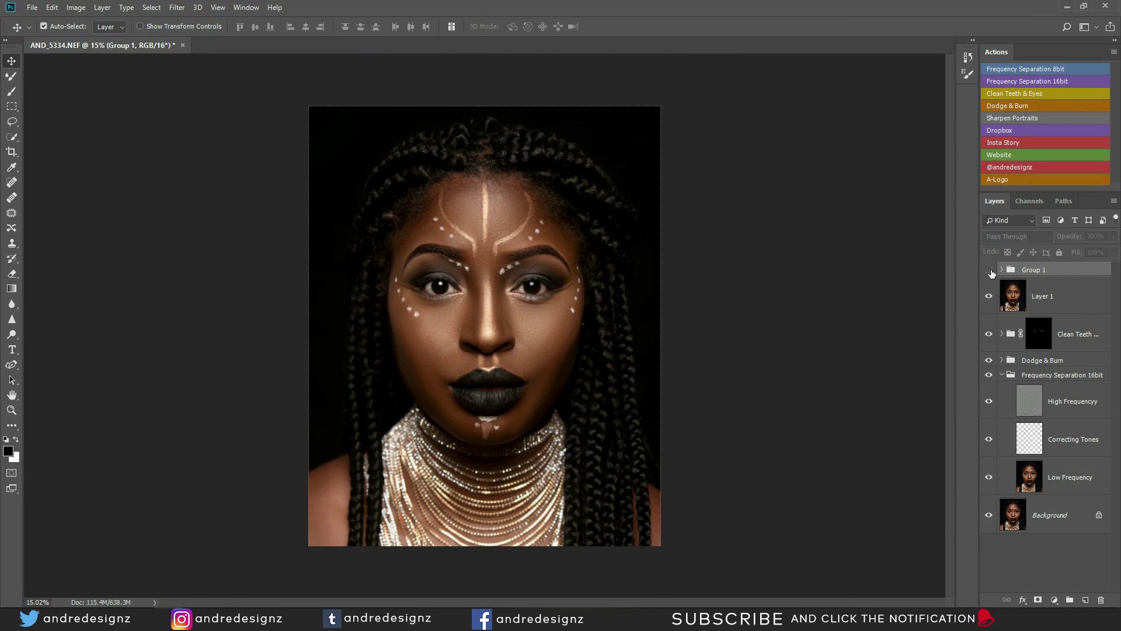
pyautogui.scroll(8, 634, 409)
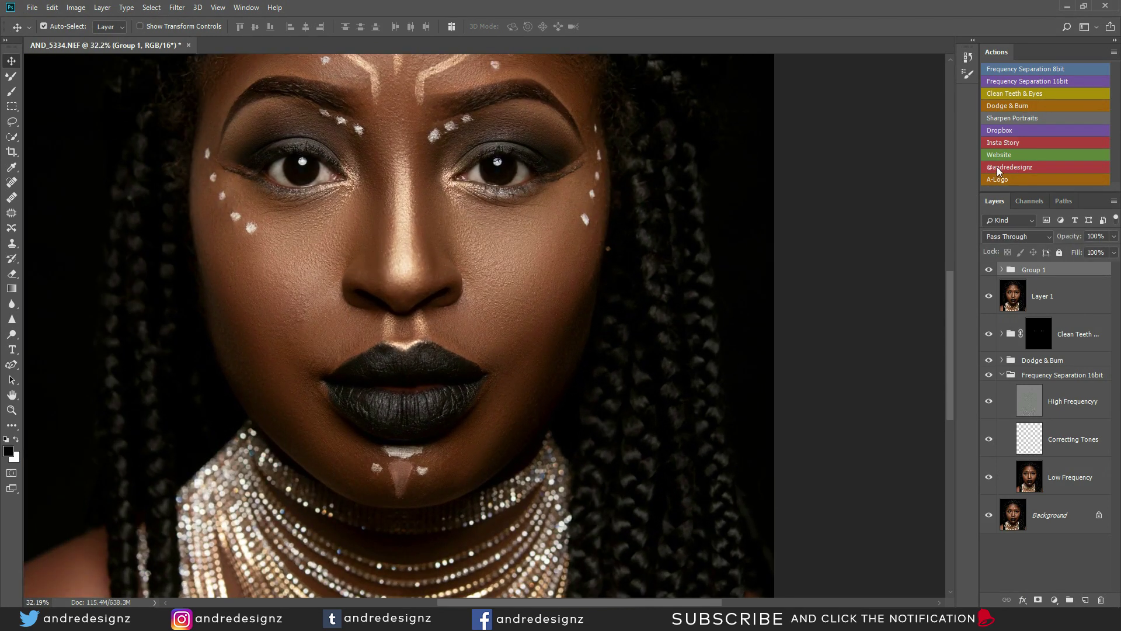
pyautogui.click(988, 271)
pyautogui.click(988, 271)
pyautogui.click(987, 272)
pyautogui.click(987, 272)
pyautogui.scroll(8, 415, 455)
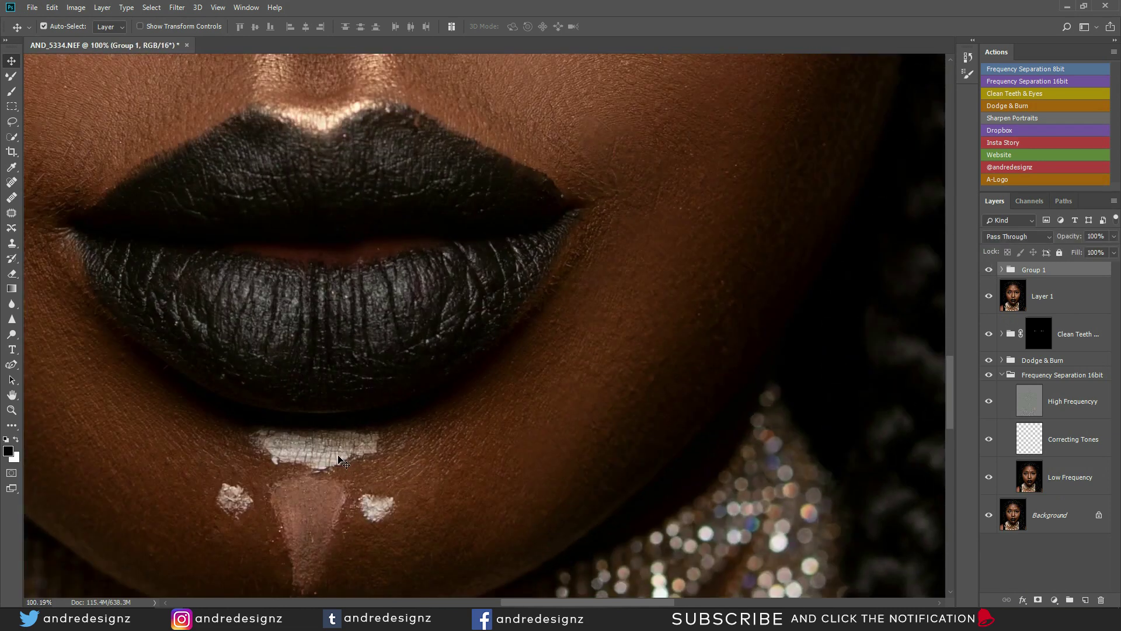
pyautogui.scroll(3, 335, 459)
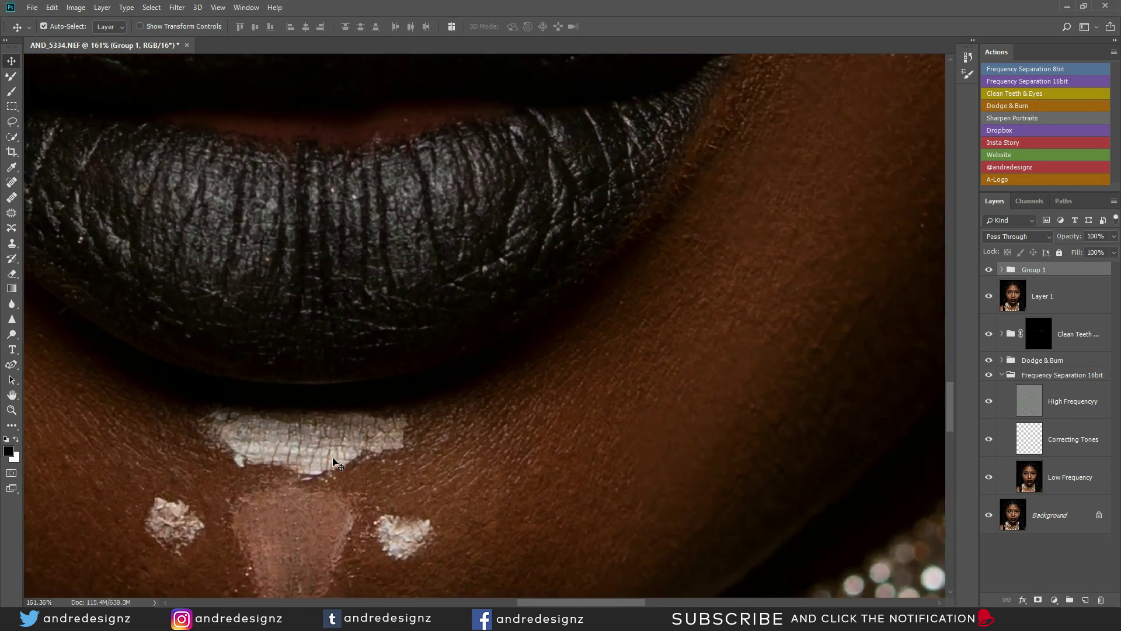
pyautogui.scroll(-3, 350, 458)
pyautogui.scroll(-5, 361, 458)
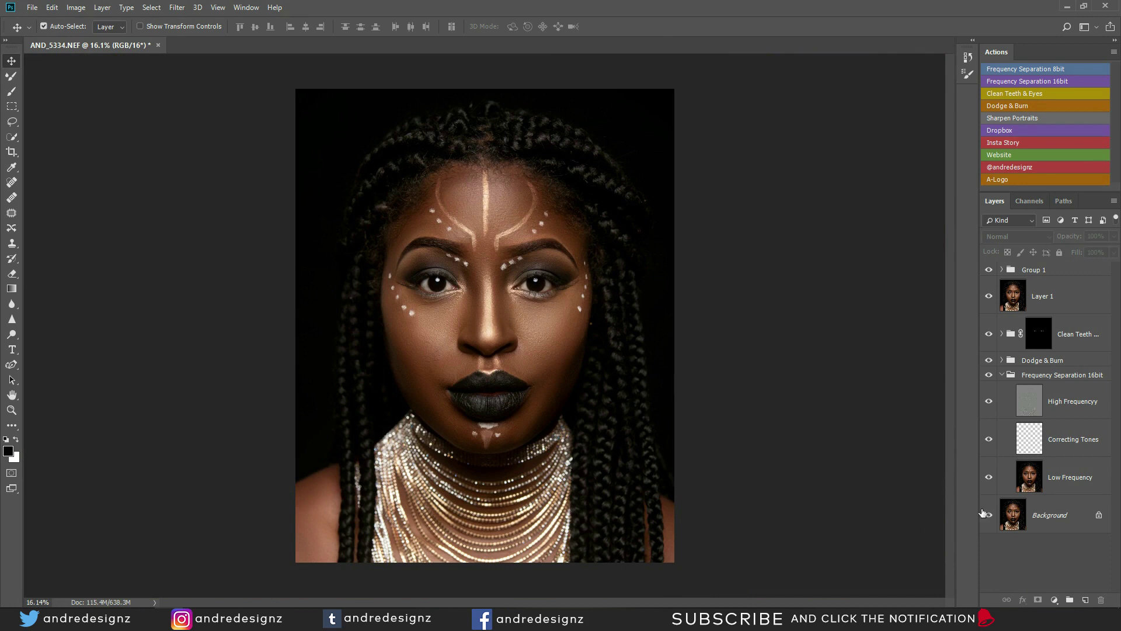
# - Add a Color Balance adjustment layer above all layers and set its Shadows to red 2 and blue 8
pyautogui.click(1055, 600)
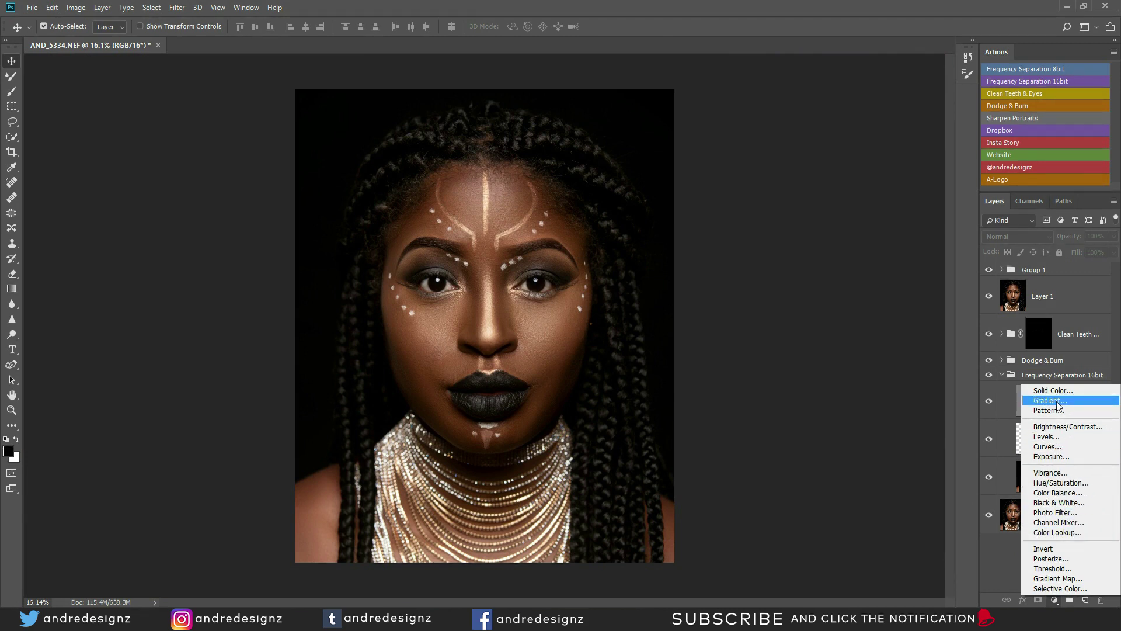
pyautogui.click(1060, 493)
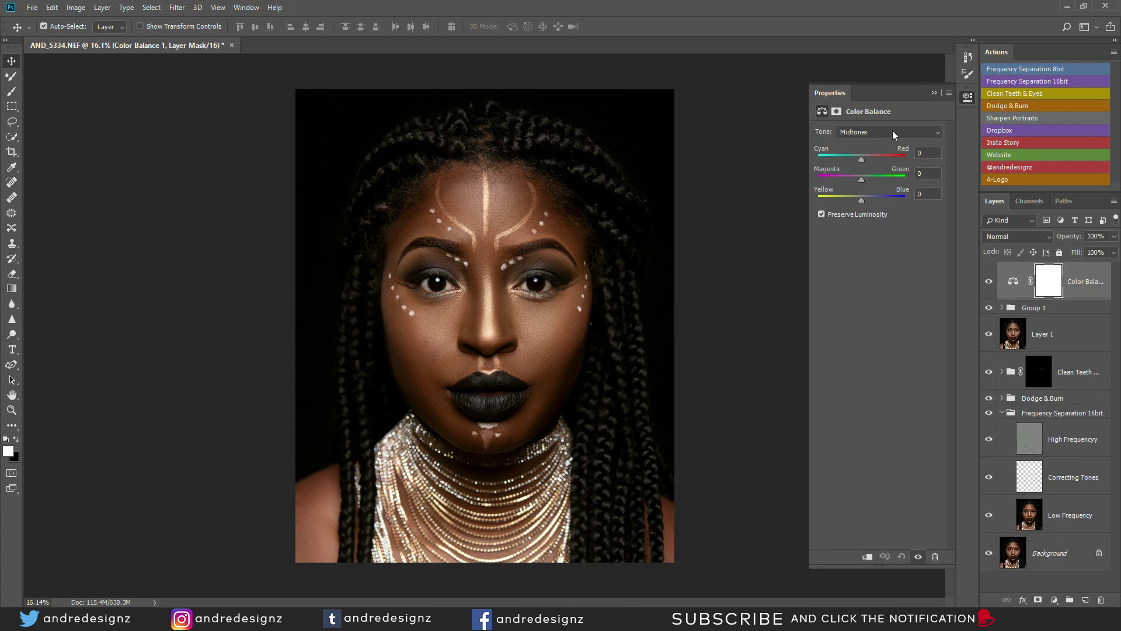
pyautogui.click(891, 132)
pyautogui.click(897, 141)
pyautogui.write('10')
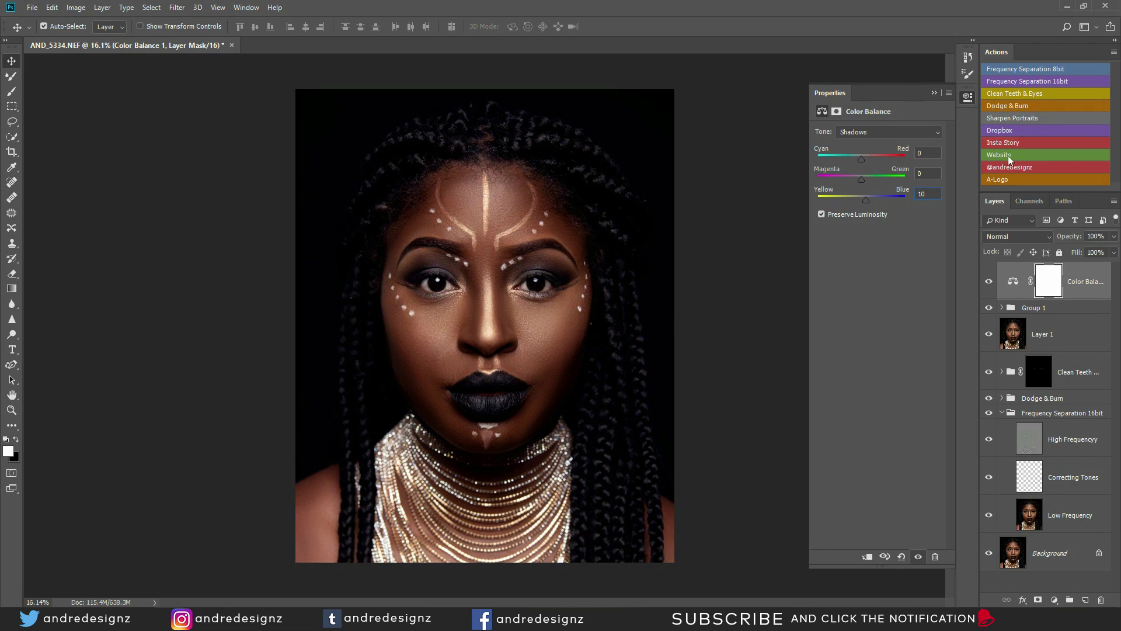
pyautogui.write('8')
# - Compare the portrait with the Color Balance layer hidden and shown, and examine the face up close
pyautogui.click(989, 284)
pyautogui.click(990, 286)
pyautogui.scroll(5, 524, 283)
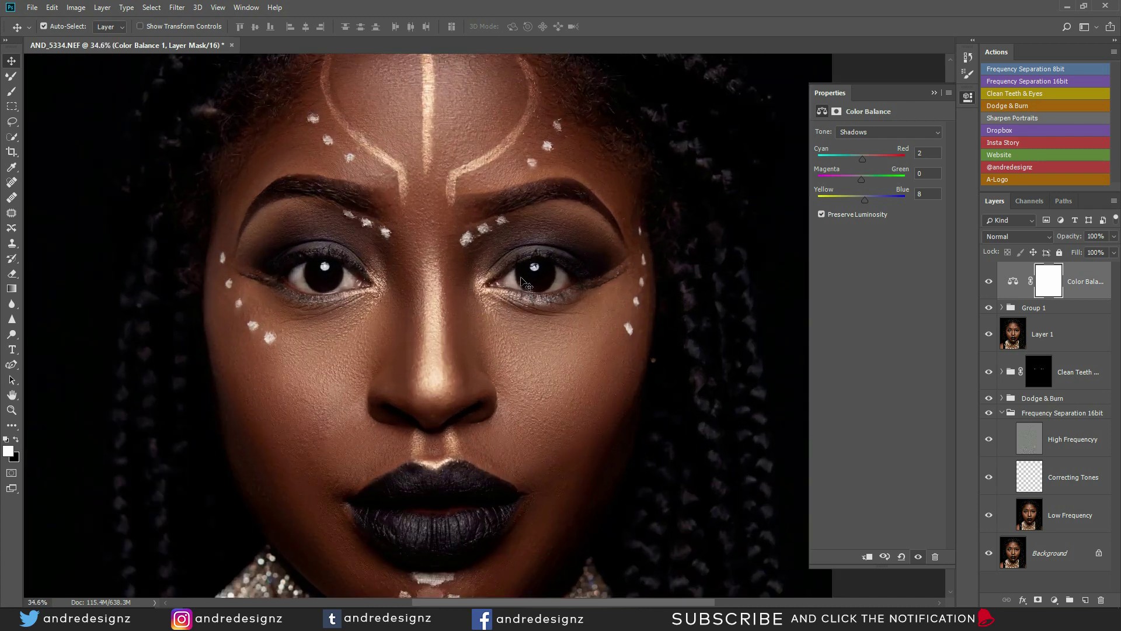
pyautogui.scroll(-5, 524, 283)
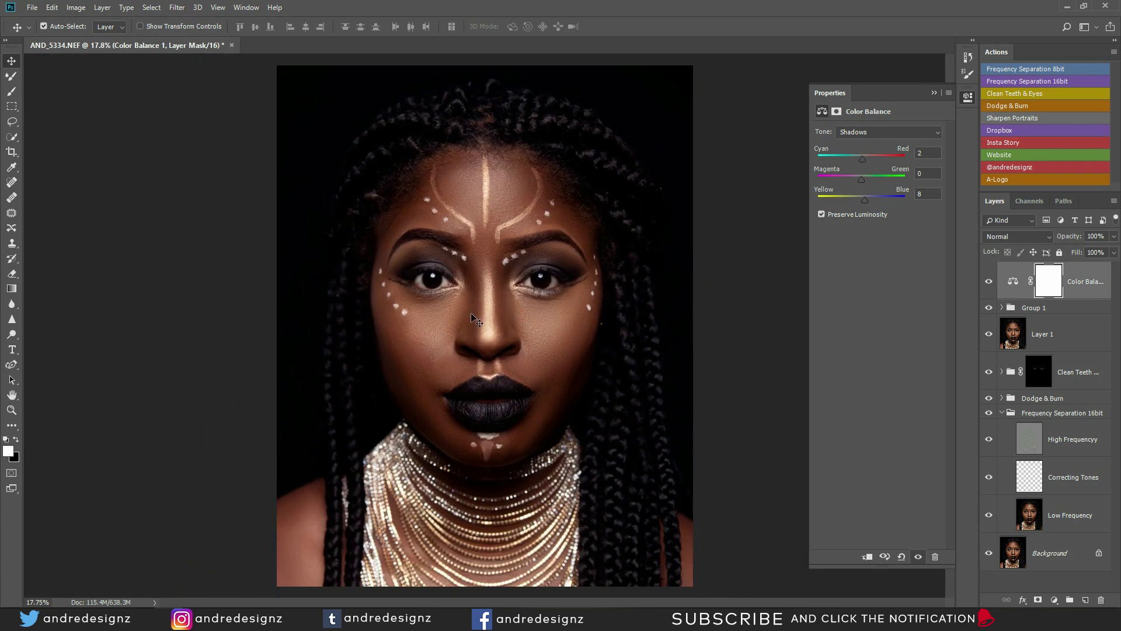
# - Flatten the image and set up a Save for Web export as a high-quality JPEG 1080 px wide
pyautogui.rightClick(1052, 553)
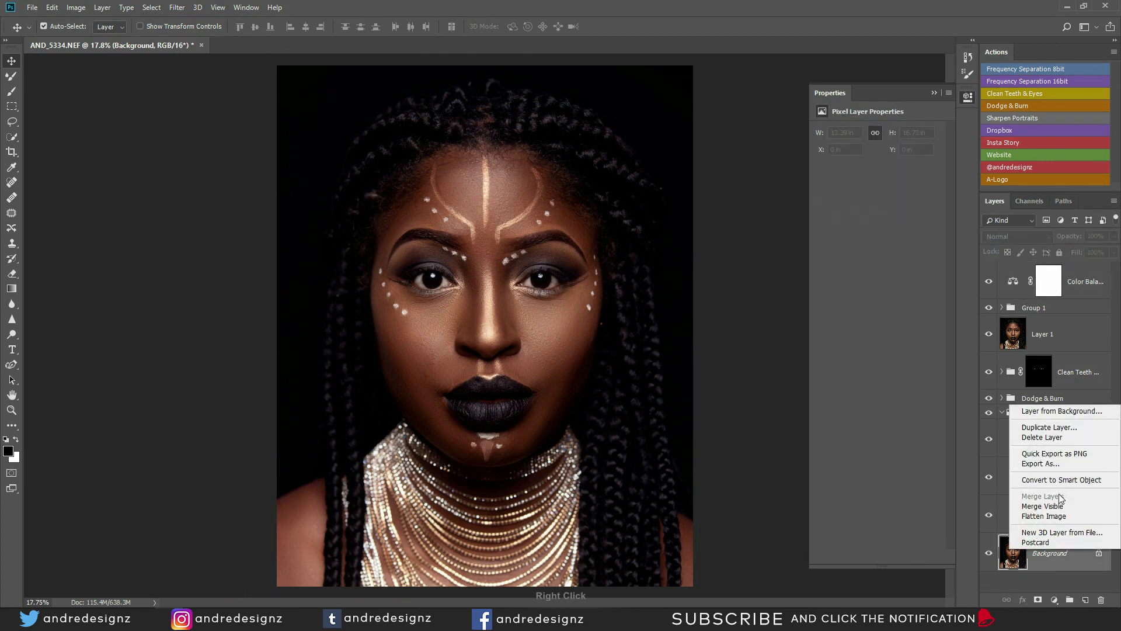
pyautogui.click(1060, 515)
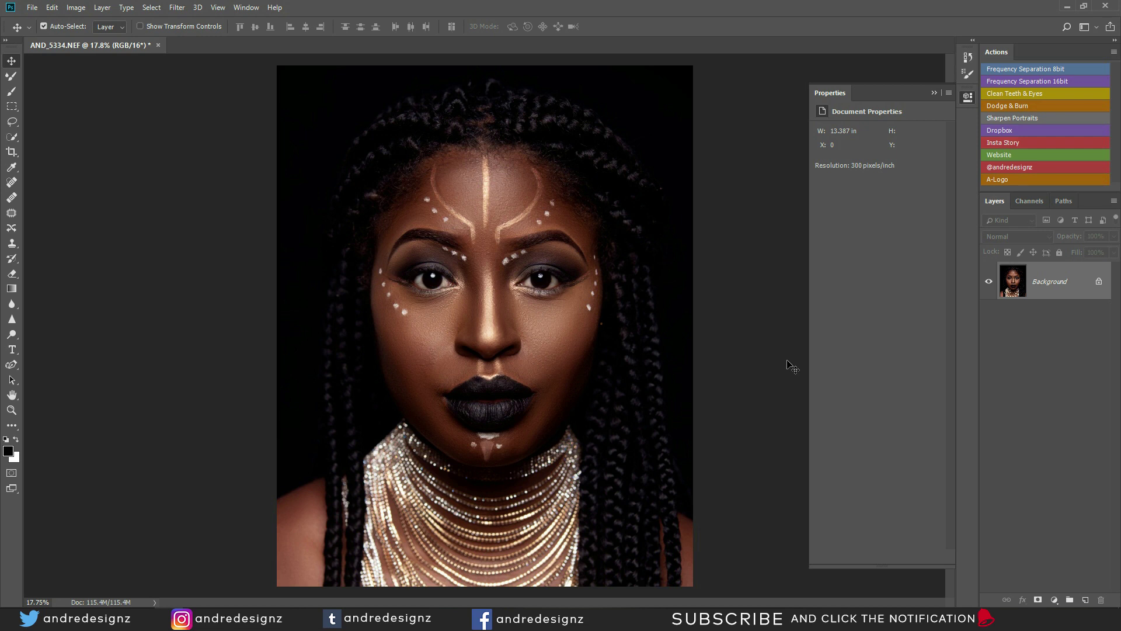
pyautogui.click(32, 7)
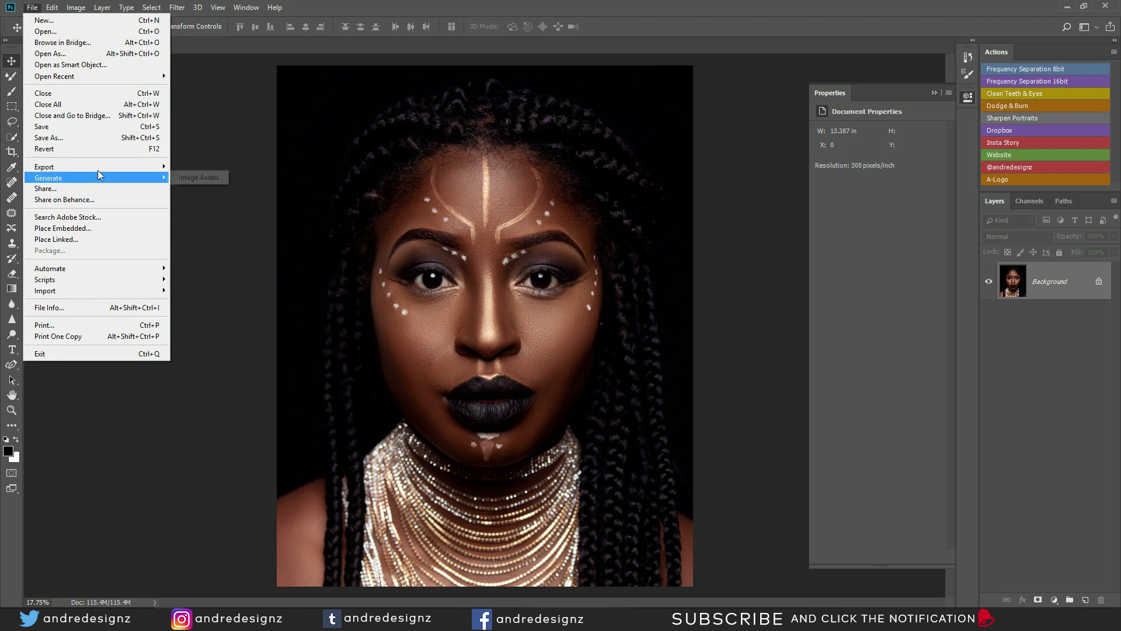
pyautogui.moveTo(156, 170)
pyautogui.click(274, 211)
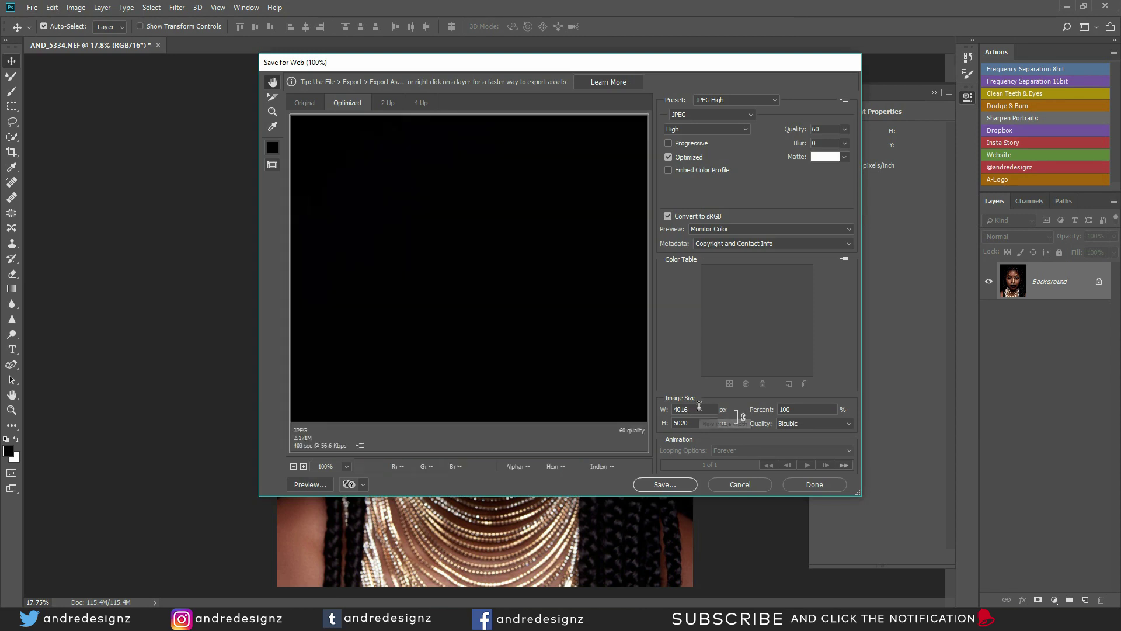
pyautogui.write('1080')
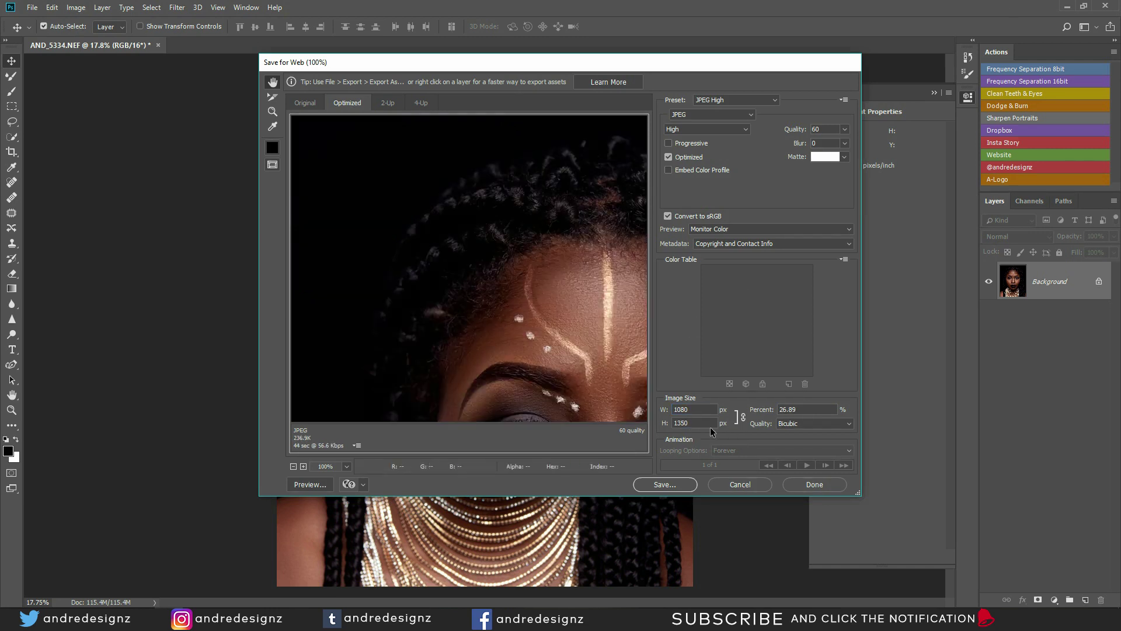
# - Save the optimized JPEG on the Desktop under the name AND_5334
pyautogui.click(647, 486)
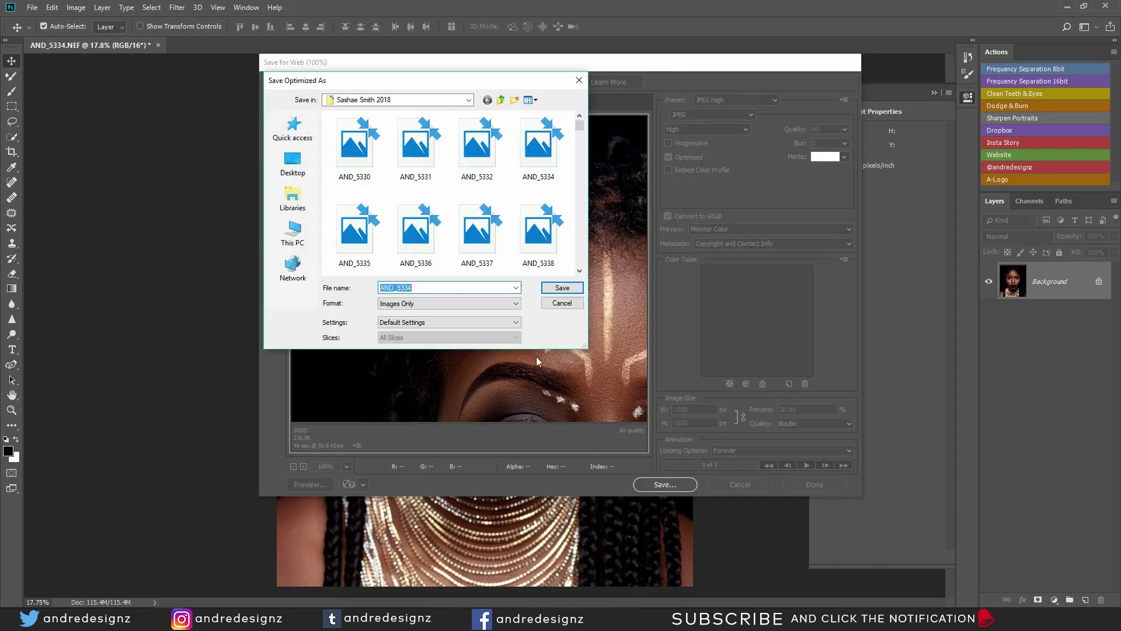
pyautogui.click(500, 99)
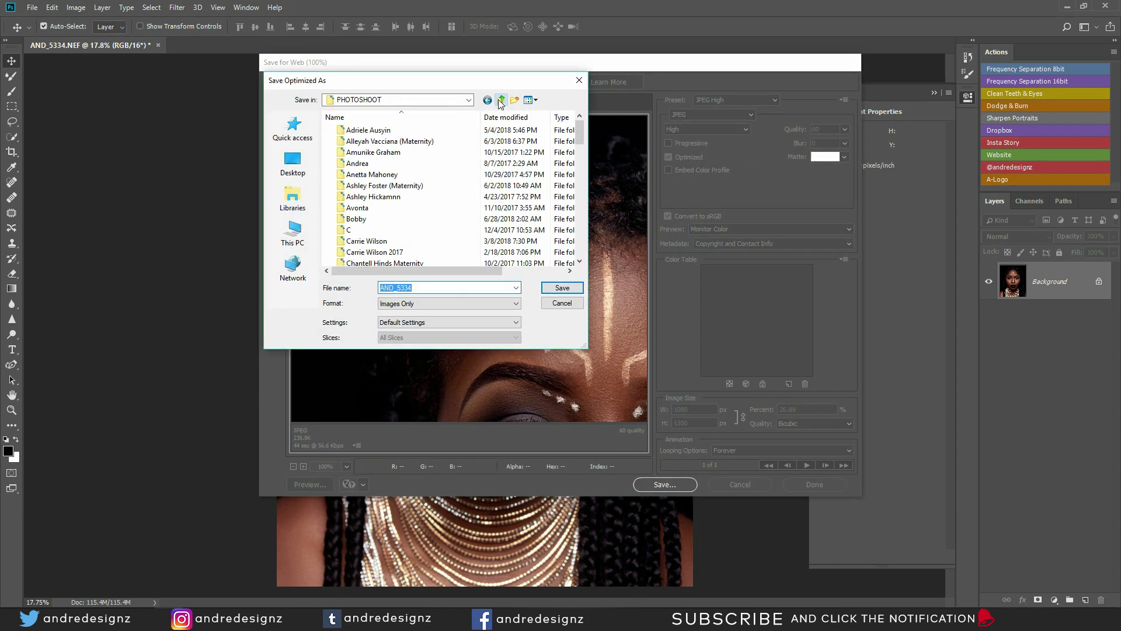
pyautogui.click(292, 163)
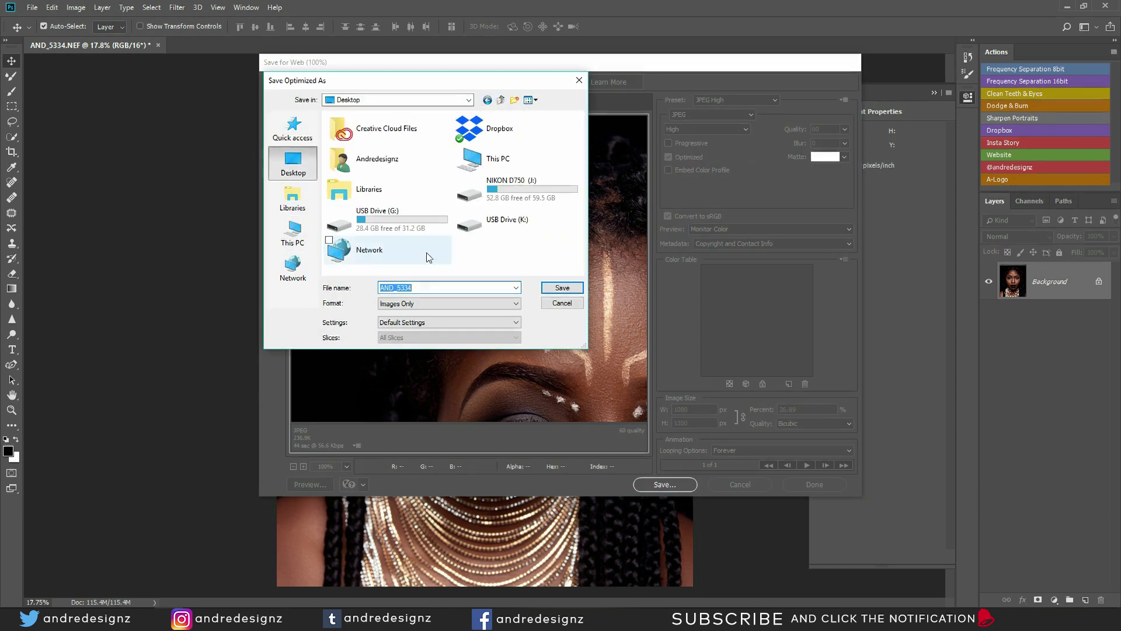
pyautogui.click(562, 287)
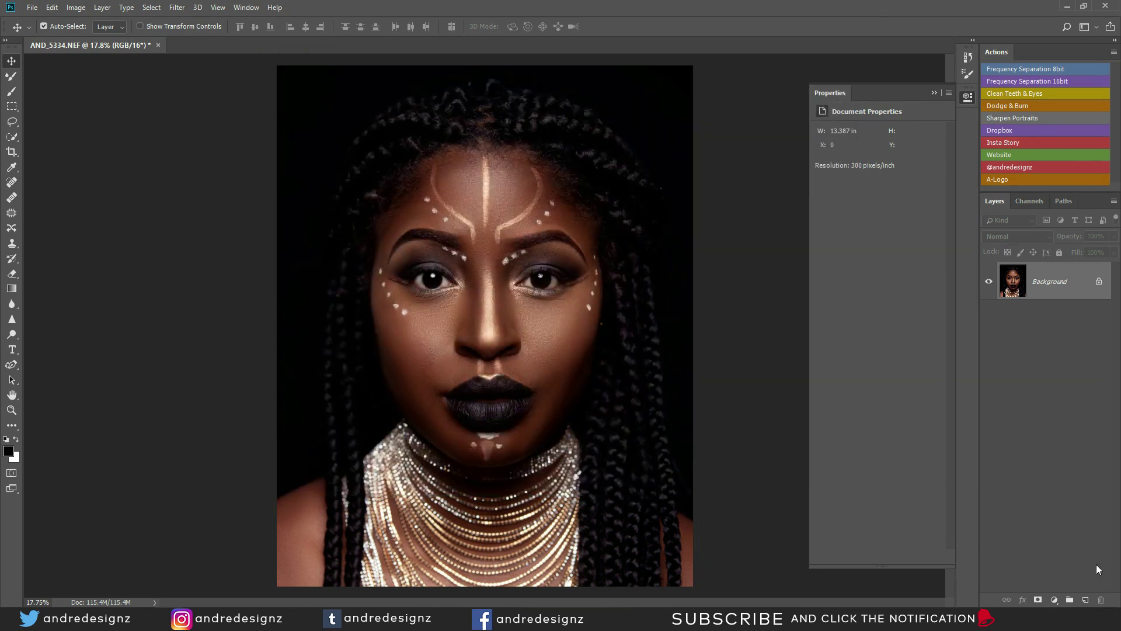
# - Open the exported AND_5334 image from the desktop in Photos to view the result
pyautogui.click(989, 617)
pyautogui.click(962, 597)
pyautogui.click(990, 617)
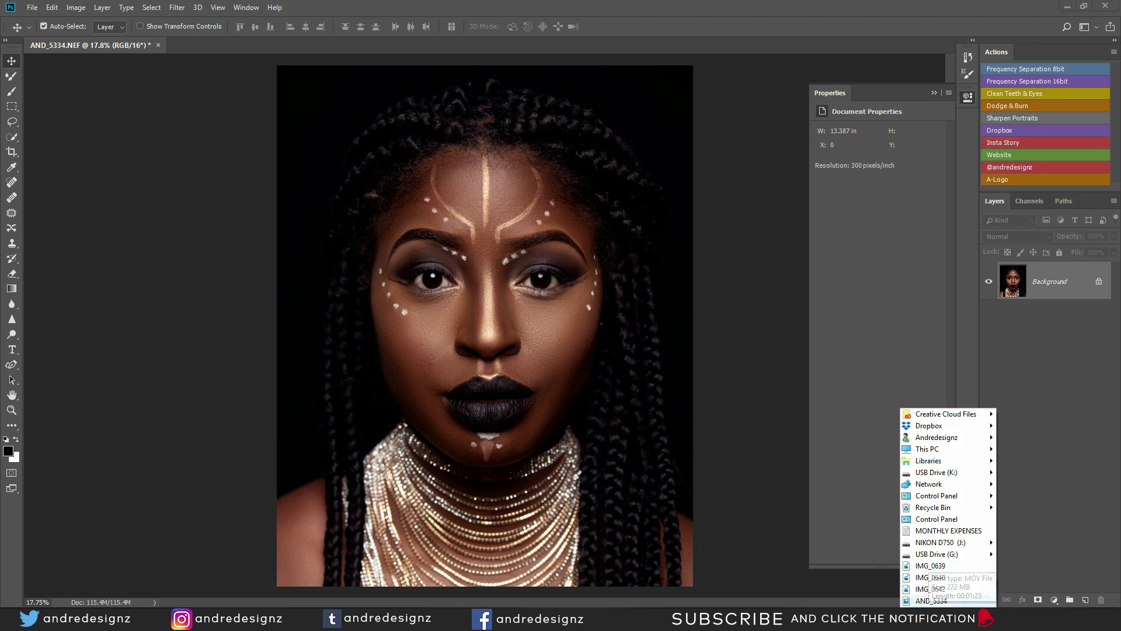
pyautogui.click(947, 602)
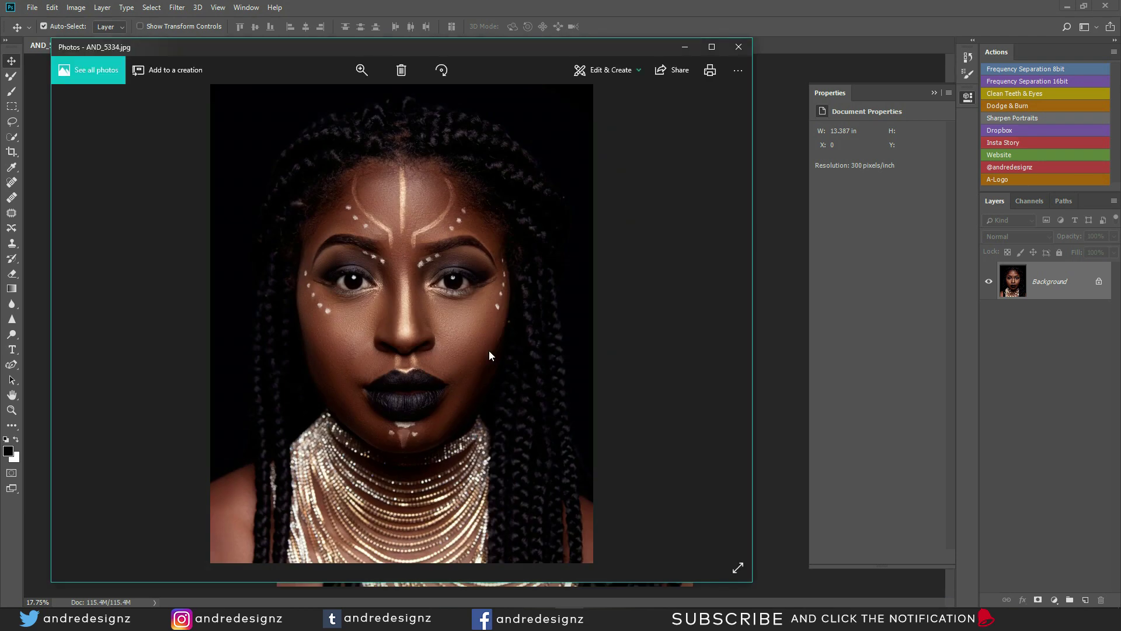